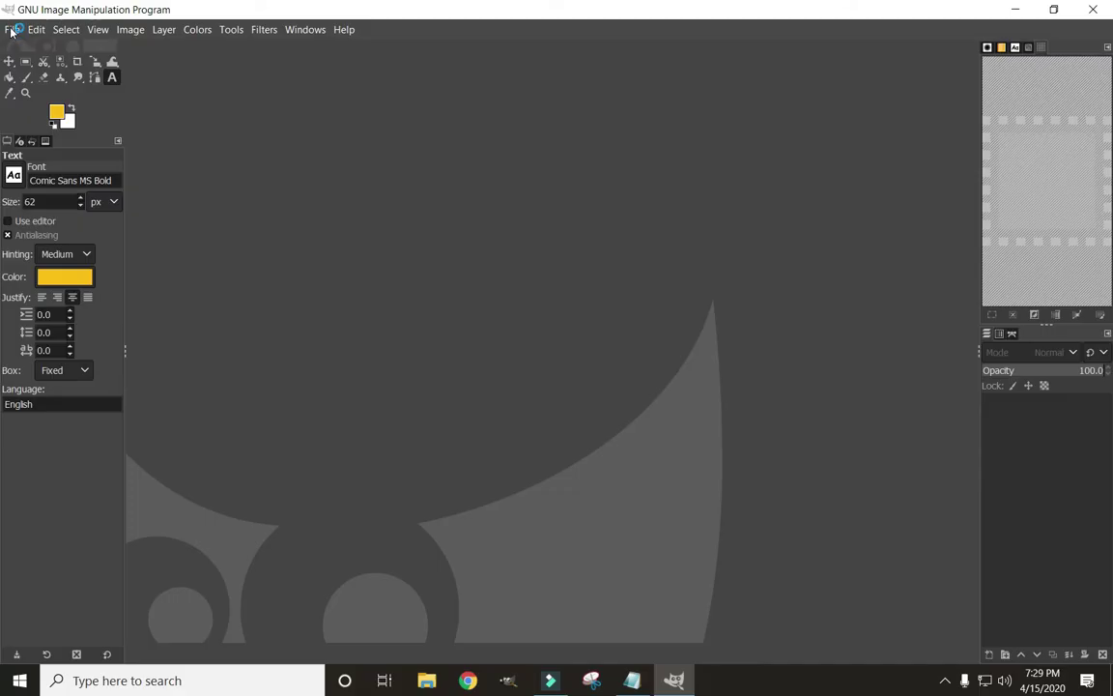
Open Sunflower.jpg from the "stars sunflower moon and rocks" folder on the Desktop.
{"action": "left_click", "coordinate": [12, 29]}
{"action": "left_click", "coordinate": [39, 83]}
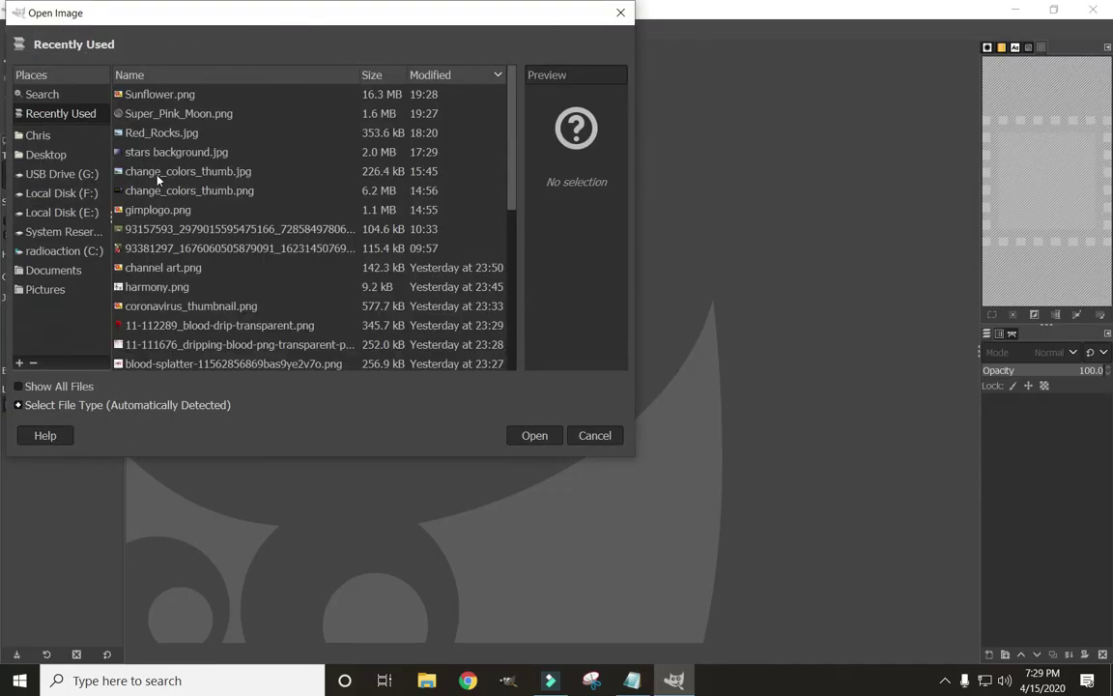
{"action": "left_click", "coordinate": [44, 154]}
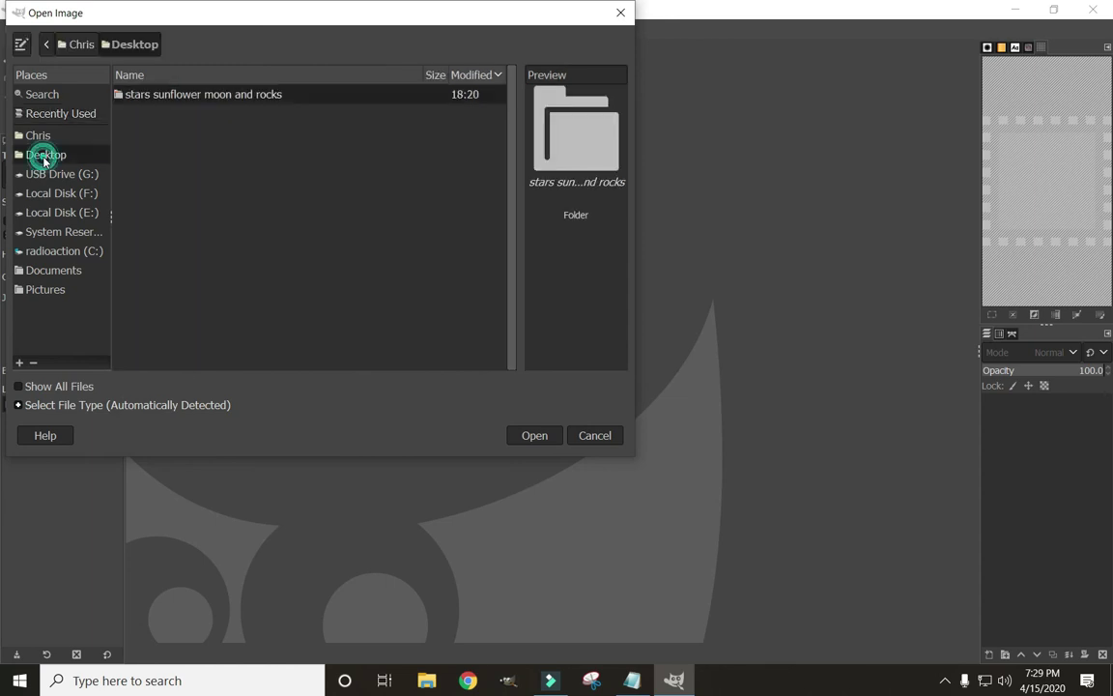
{"action": "double_click", "coordinate": [132, 100]}
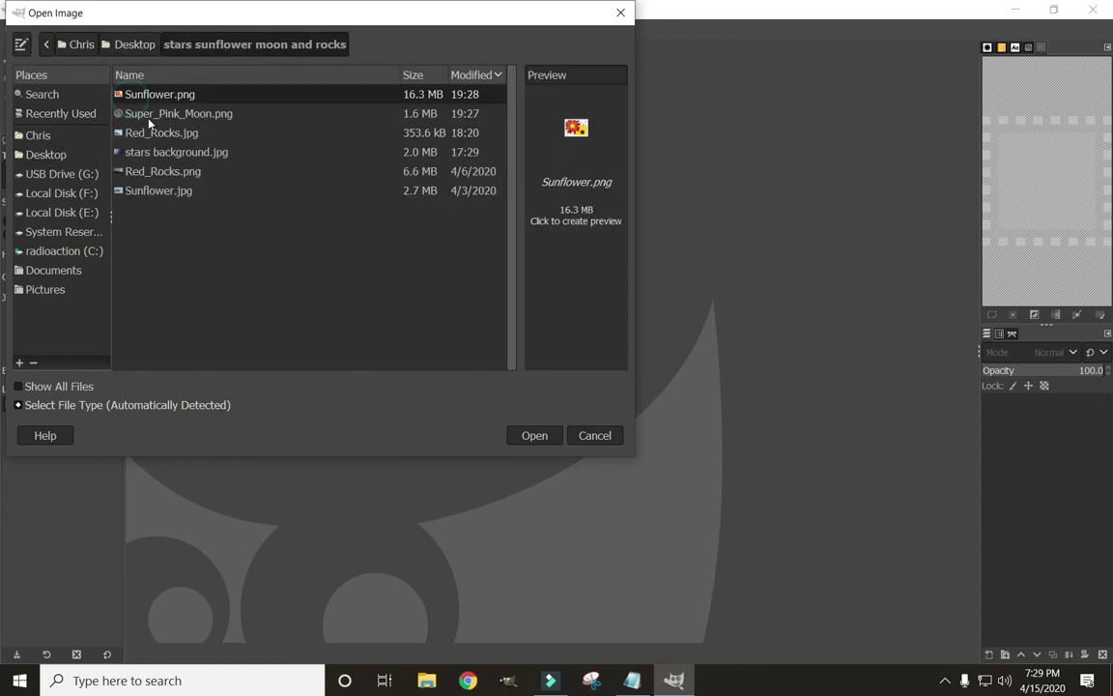
{"action": "left_click", "coordinate": [159, 191]}
{"action": "double_click", "coordinate": [159, 192]}
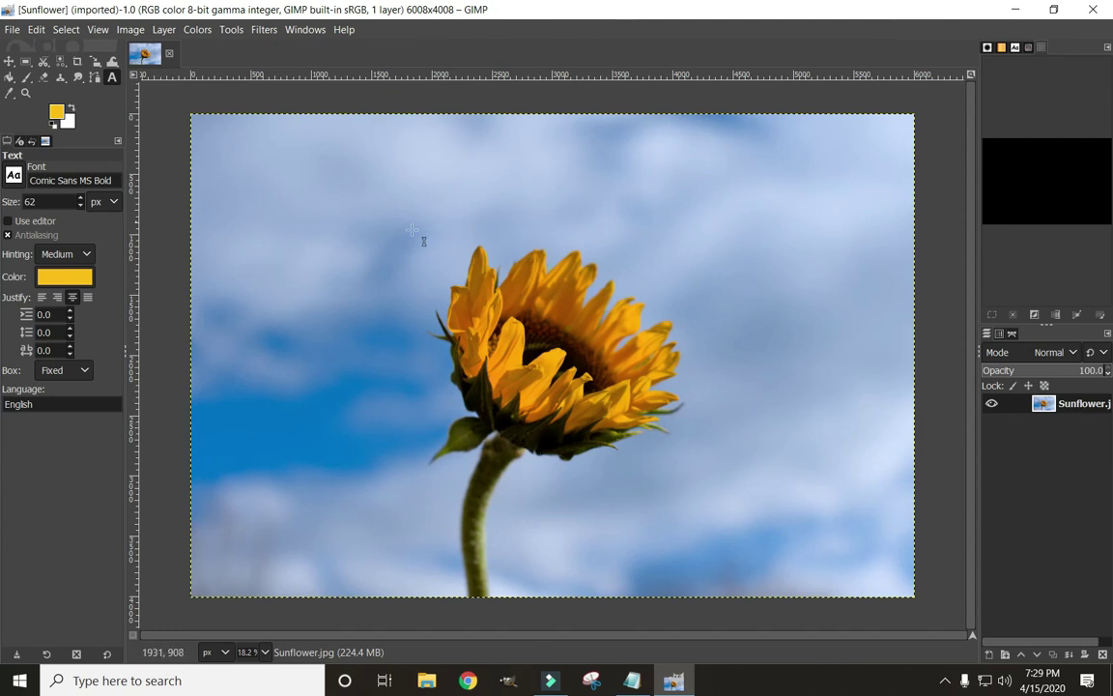
Use the Select by Color tool to select the sky tone just above the sunflower's petals.
{"action": "left_click", "coordinate": [62, 61]}
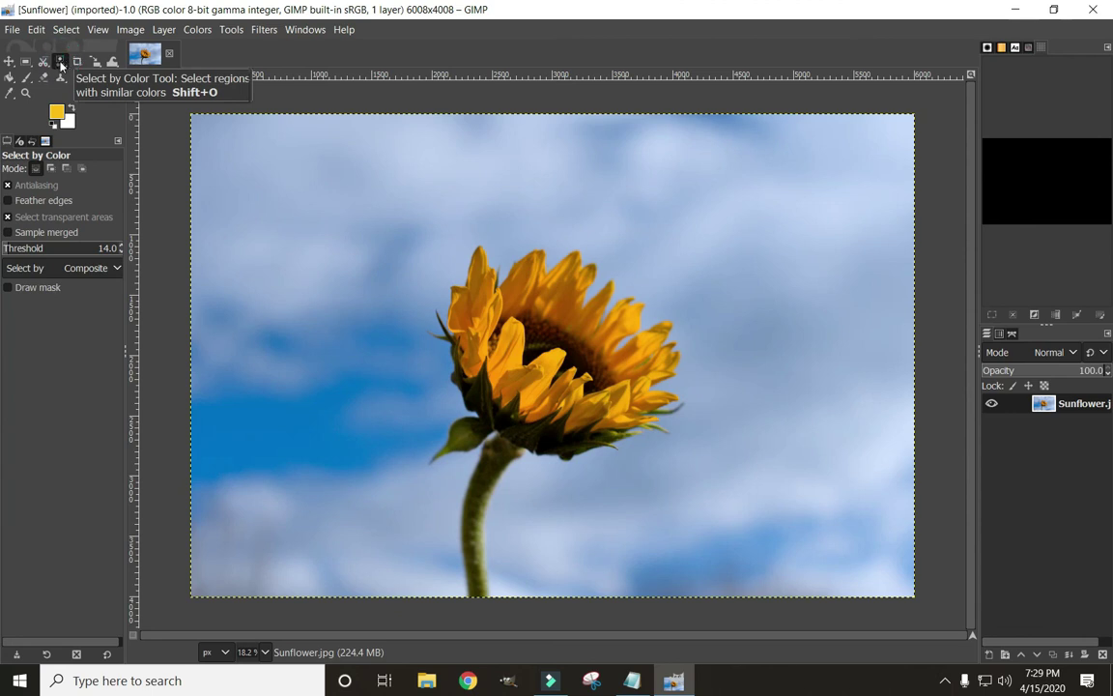
{"action": "left_click", "coordinate": [232, 34]}
{"action": "mouse_move", "coordinate": [243, 51]}
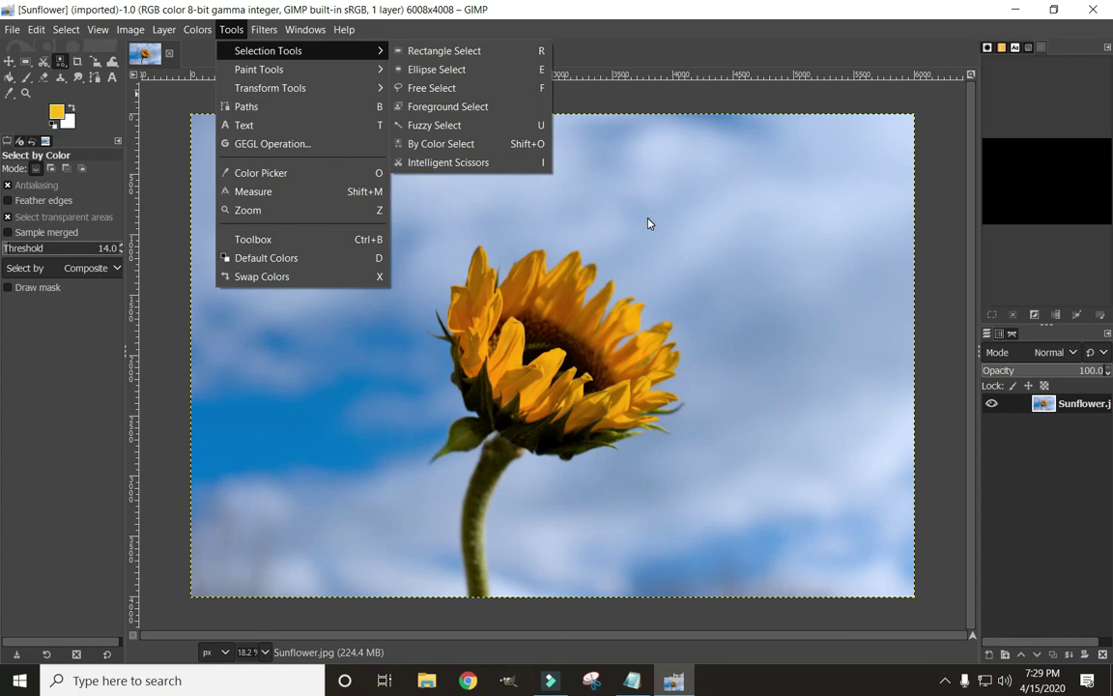
{"action": "left_click", "coordinate": [629, 245]}
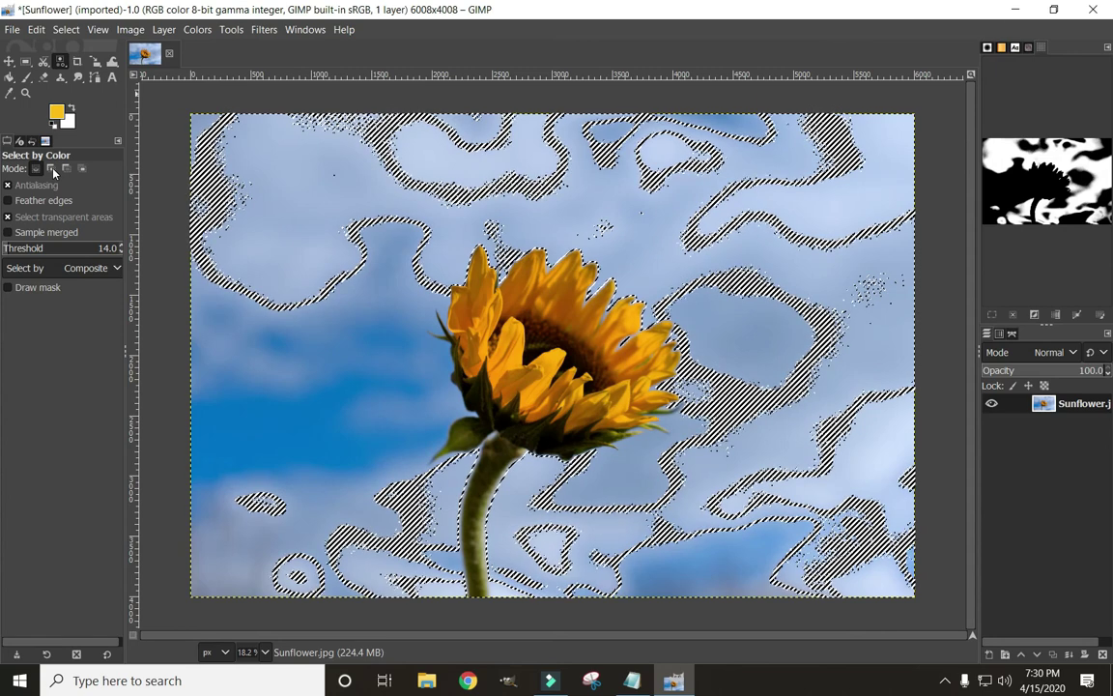
Set Select by Color to add to the current selection and add the cloud tones above and beside the flower.
{"action": "left_click", "coordinate": [51, 169]}
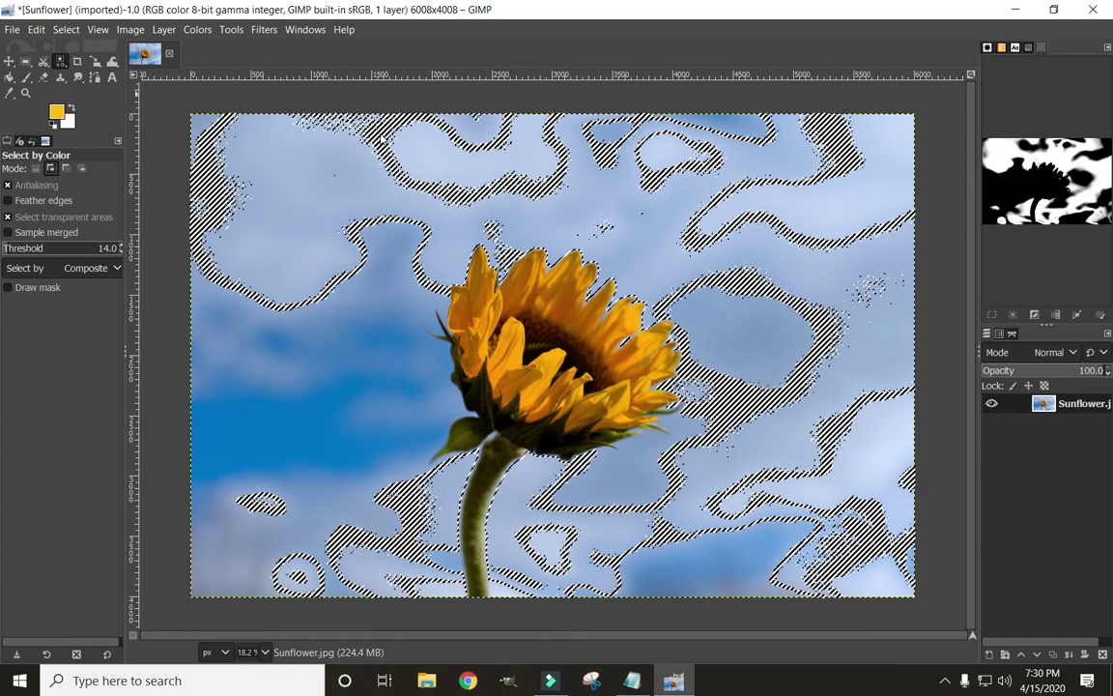
{"action": "left_click", "coordinate": [381, 139]}
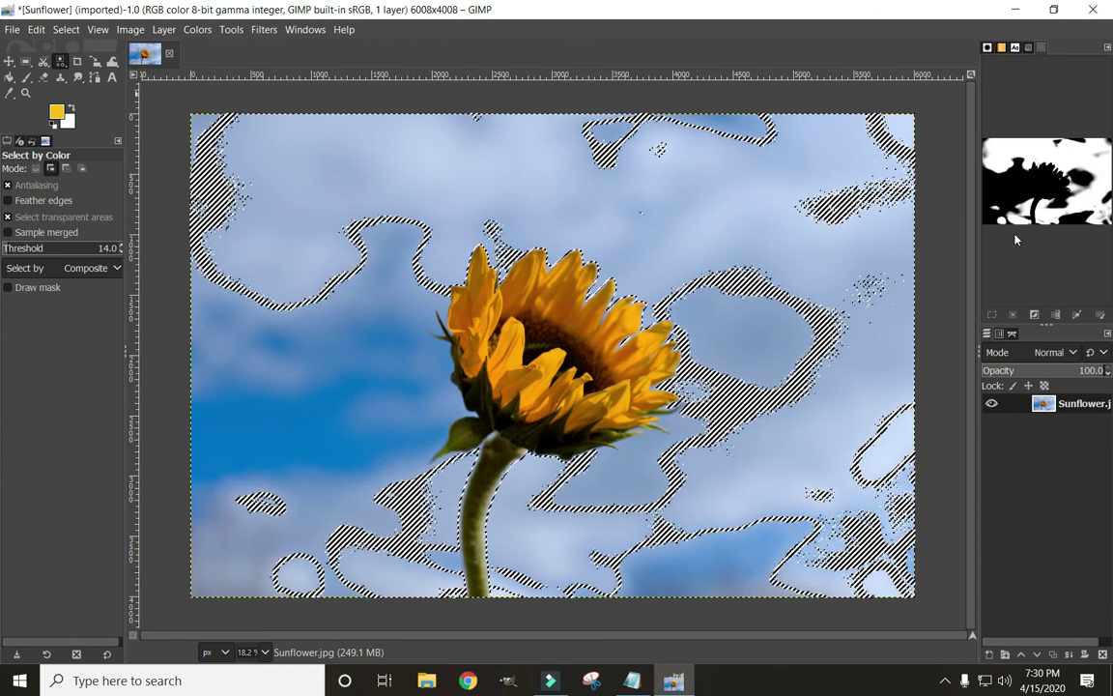
{"action": "left_click", "coordinate": [738, 391]}
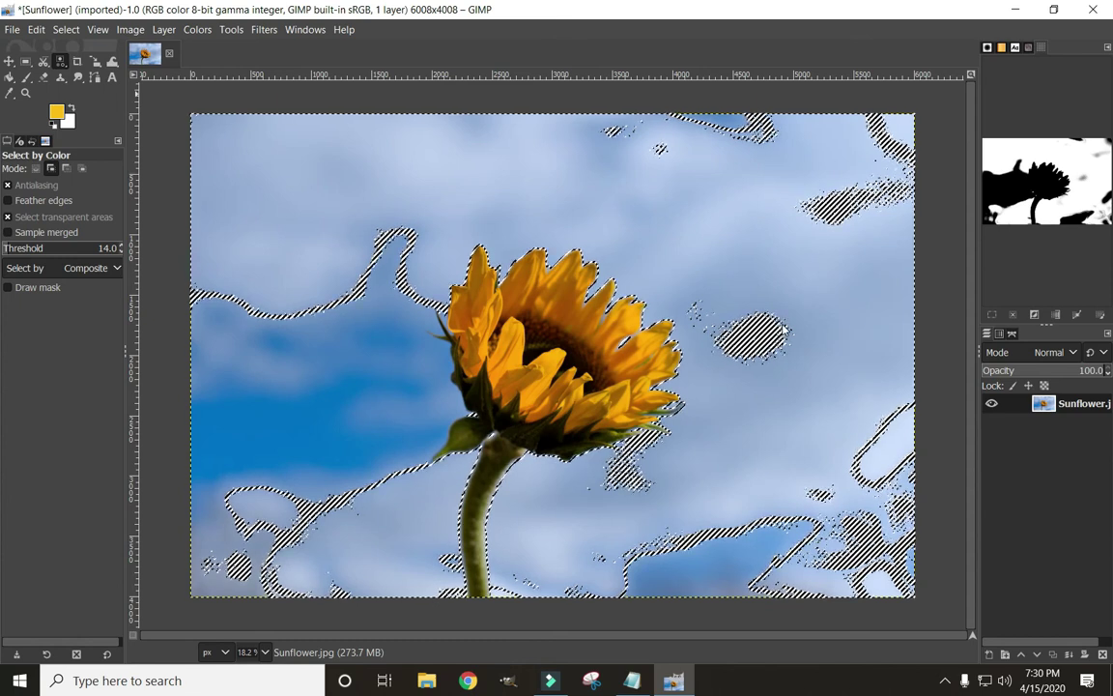
{"action": "left_click", "coordinate": [769, 337]}
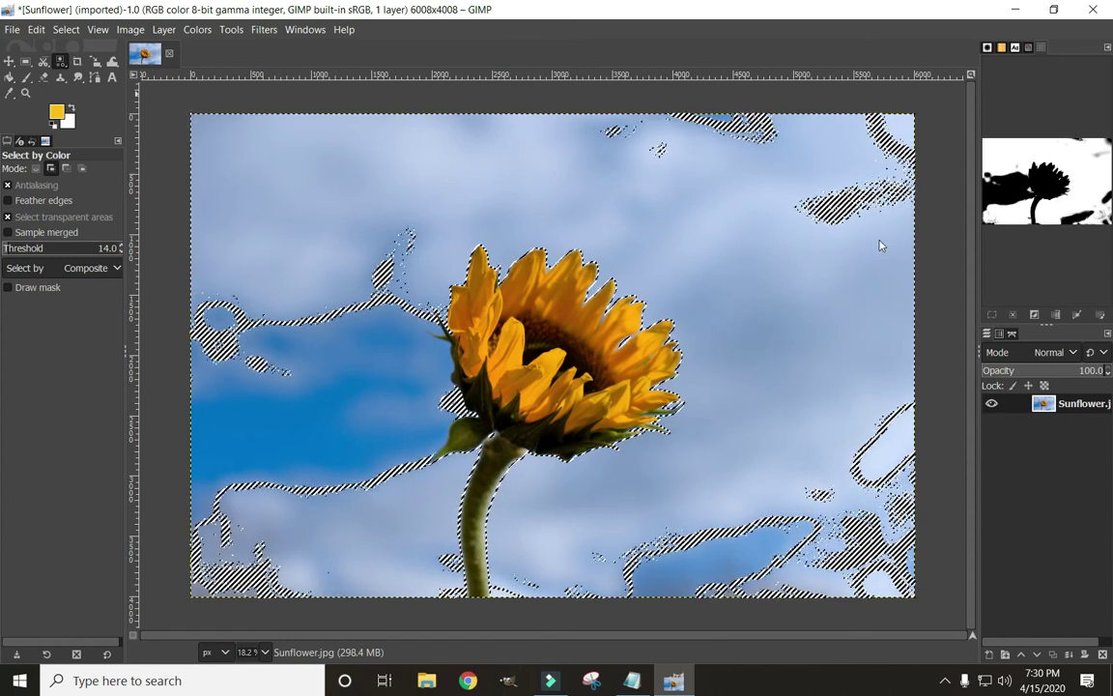
{"action": "left_click", "coordinate": [840, 208]}
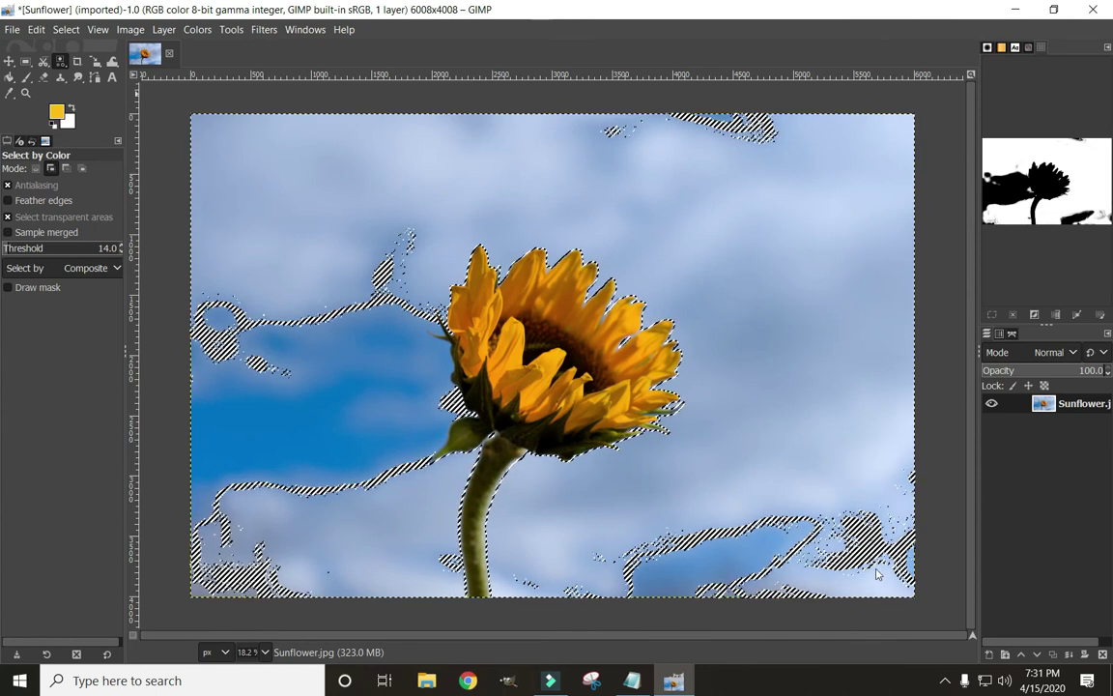
Add the remaining blue and grey sky patches in the image's lower-right area to the selection.
{"action": "left_click", "coordinate": [807, 531]}
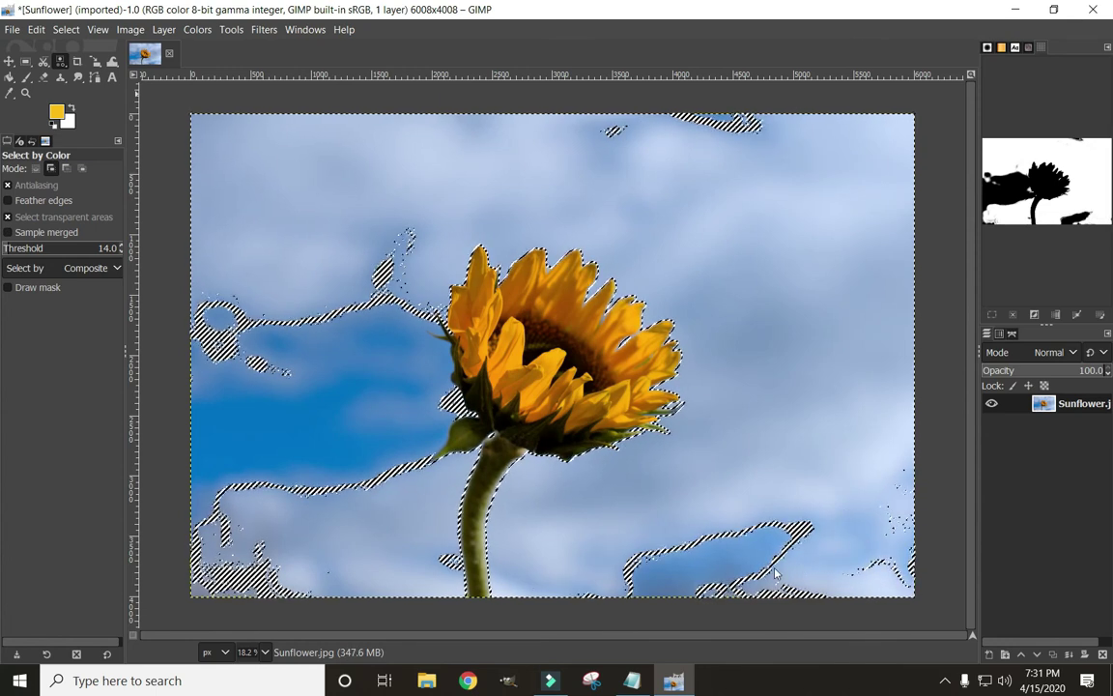
{"action": "left_click", "coordinate": [800, 530]}
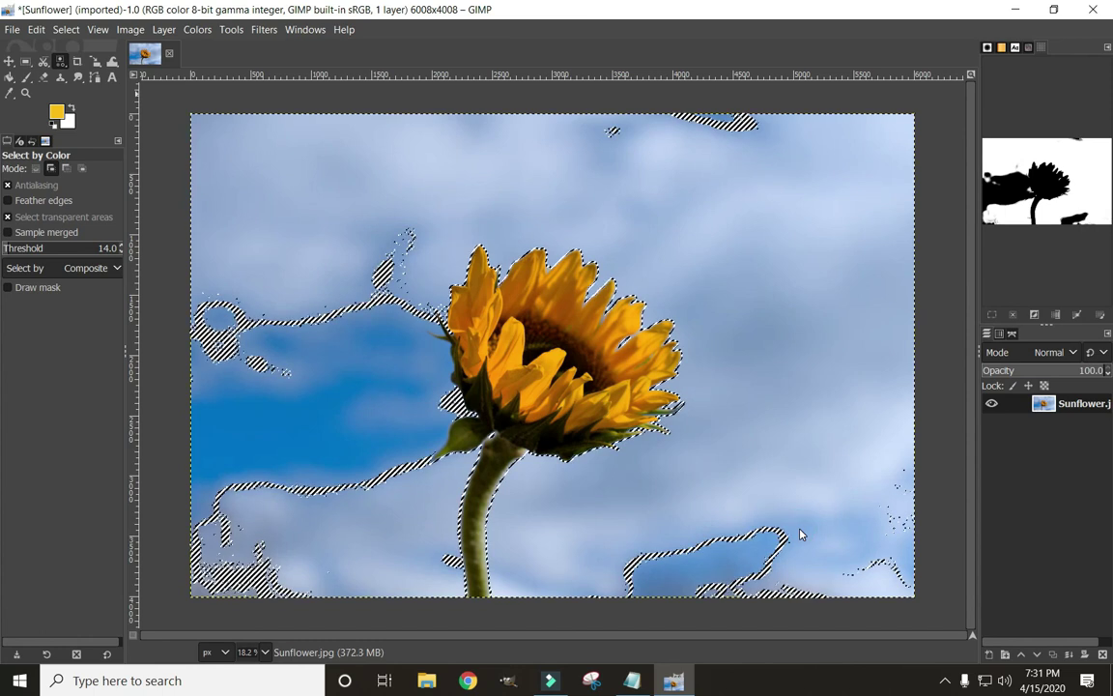
{"action": "left_click", "coordinate": [740, 547]}
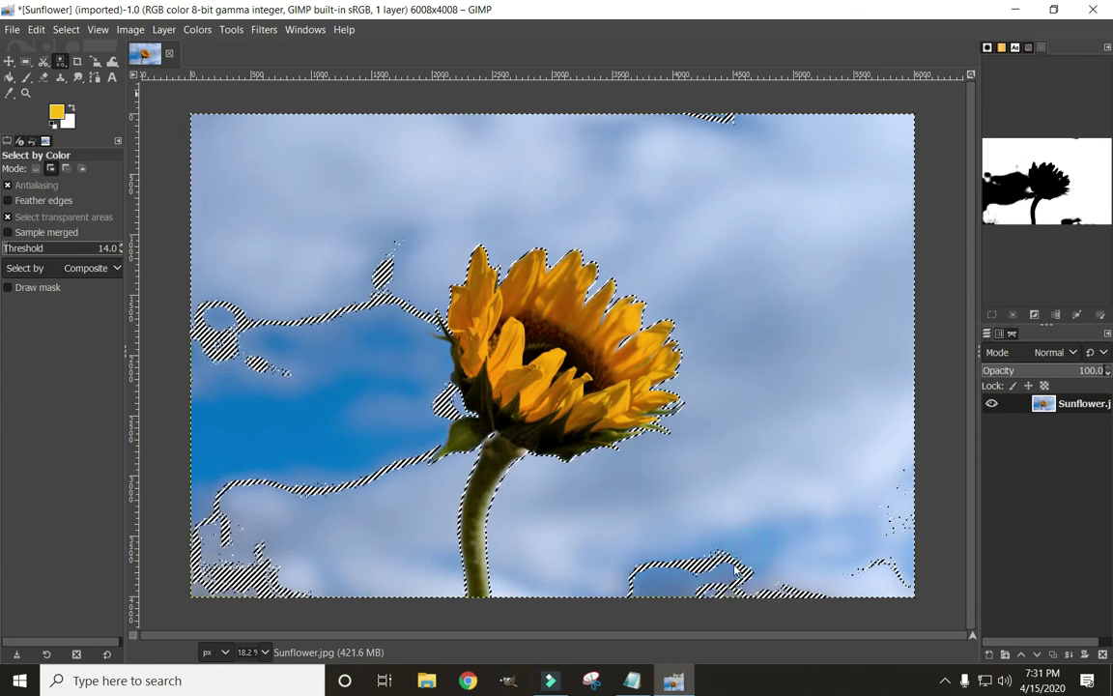
{"action": "left_click", "coordinate": [725, 556]}
{"action": "left_click", "coordinate": [723, 566]}
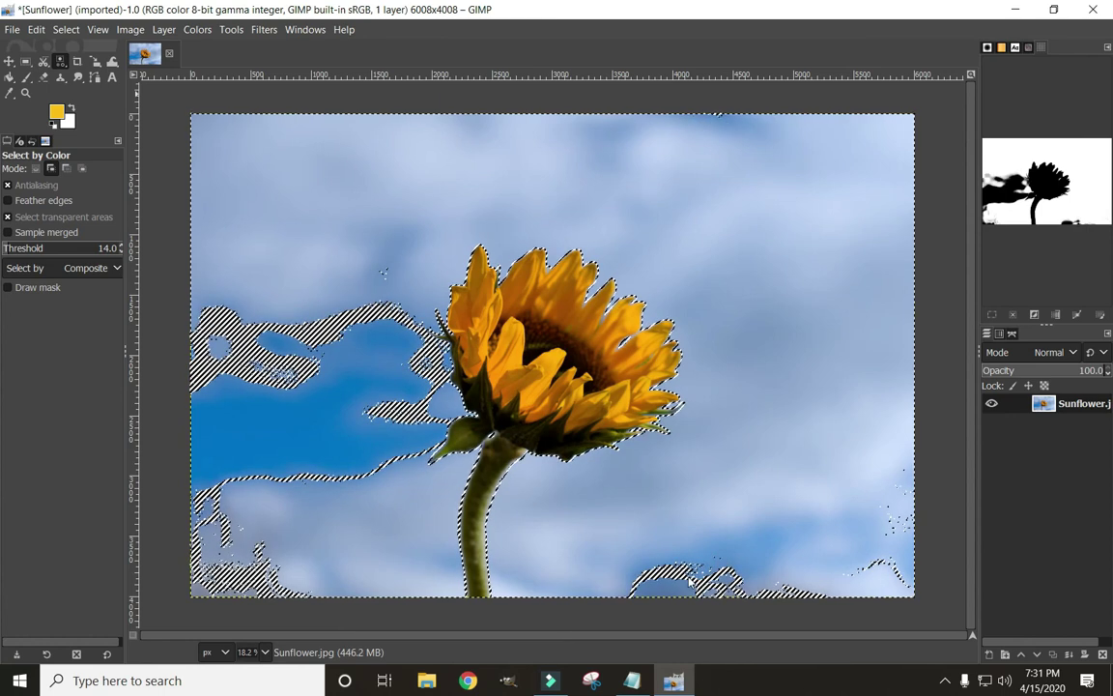
{"action": "left_click", "coordinate": [685, 577]}
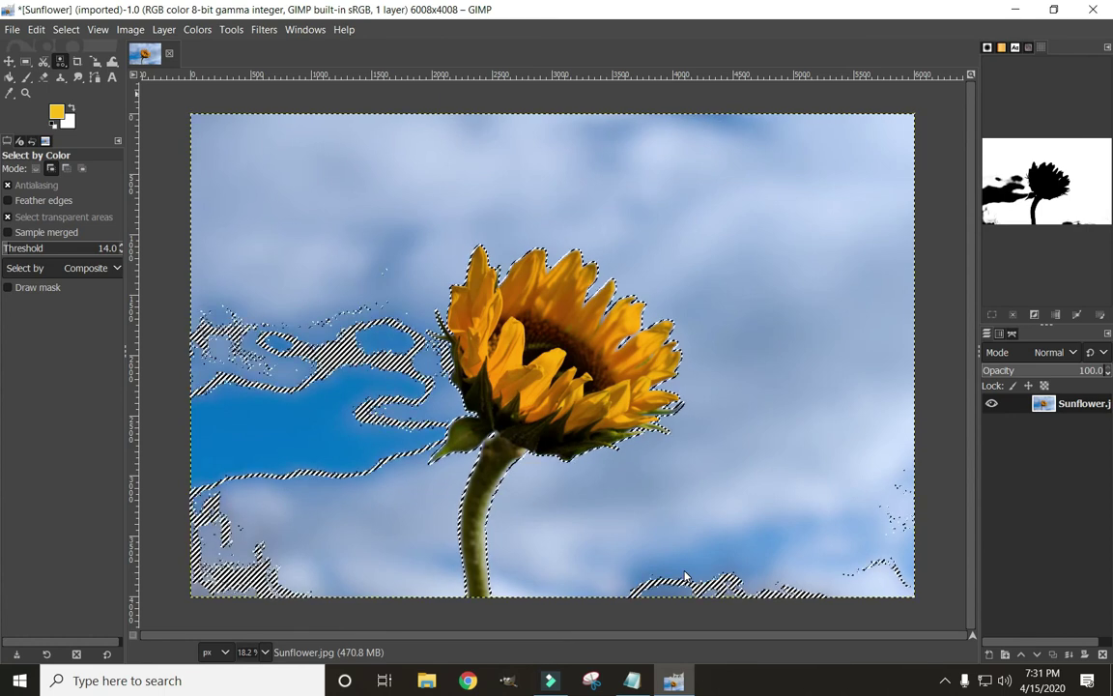
{"action": "left_click", "coordinate": [728, 596]}
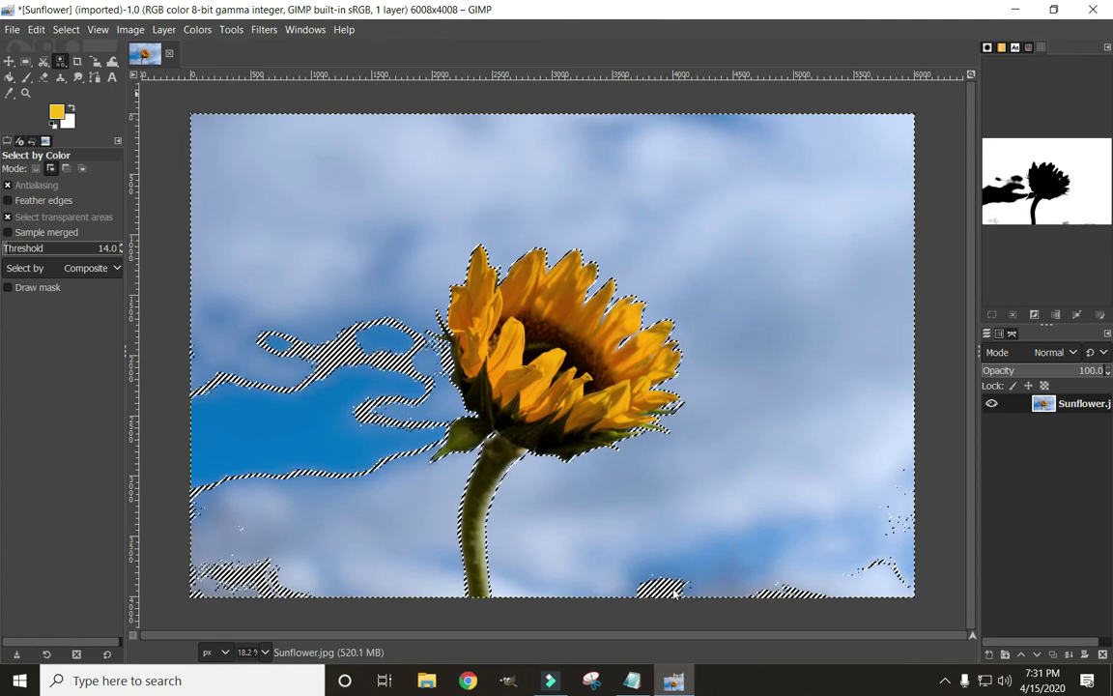
{"action": "left_click", "coordinate": [596, 571]}
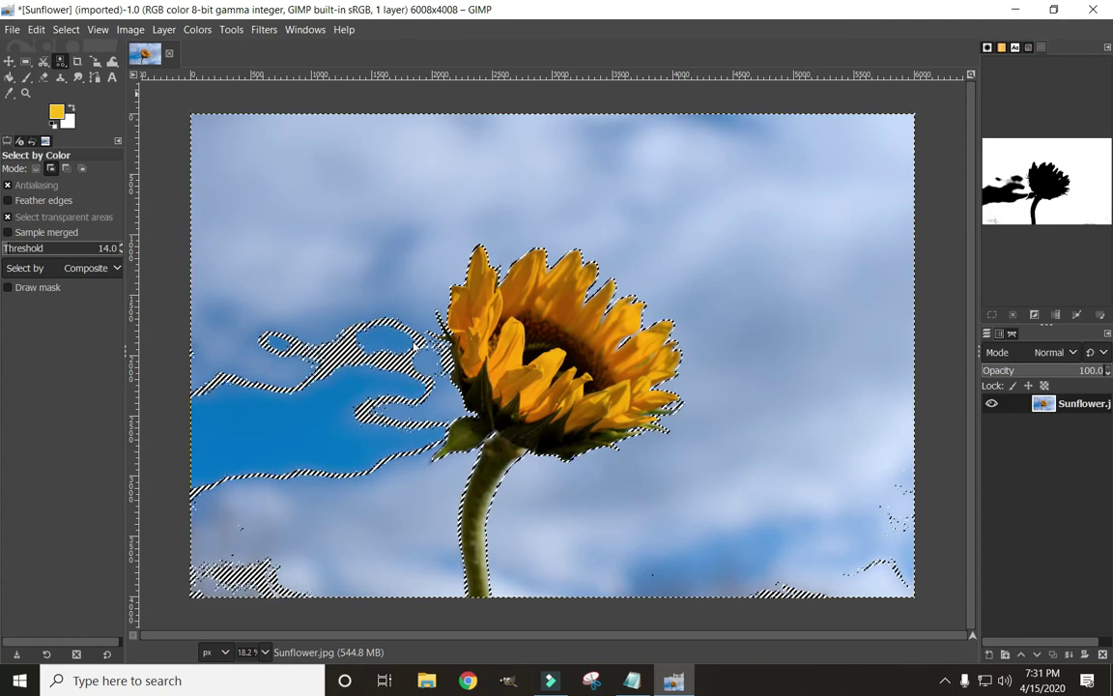
Add the deep blue sky beside the flower and the leftover patches along the image's lower edge to the selection.
{"action": "left_click", "coordinate": [418, 349]}
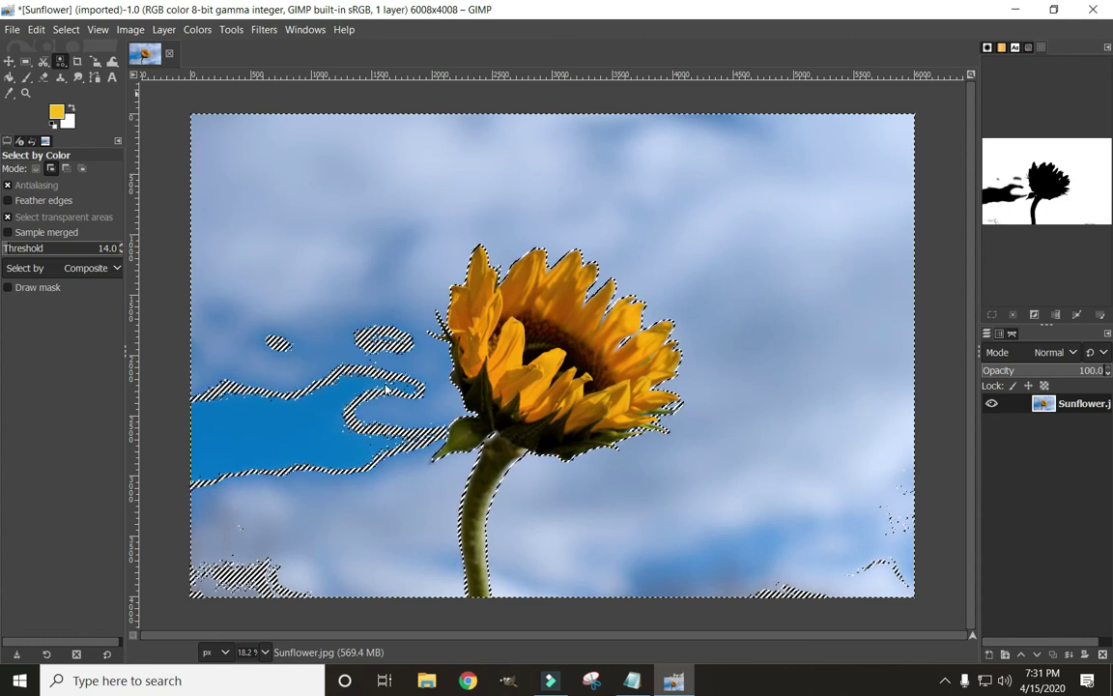
{"action": "left_click", "coordinate": [386, 380]}
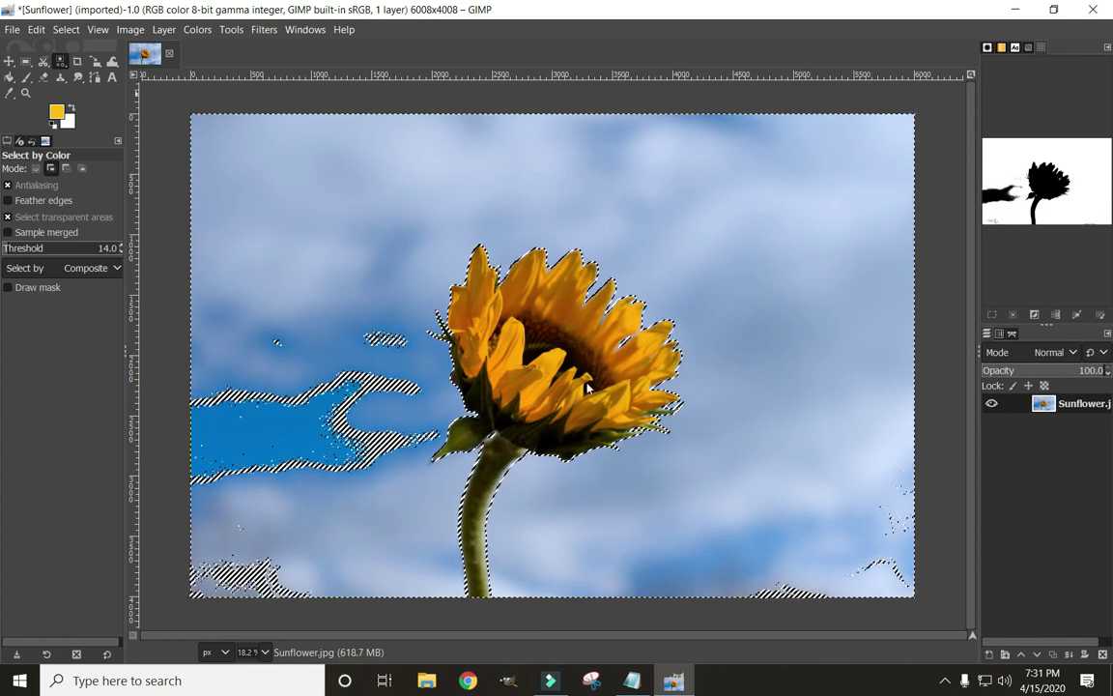
{"action": "left_click", "coordinate": [391, 385]}
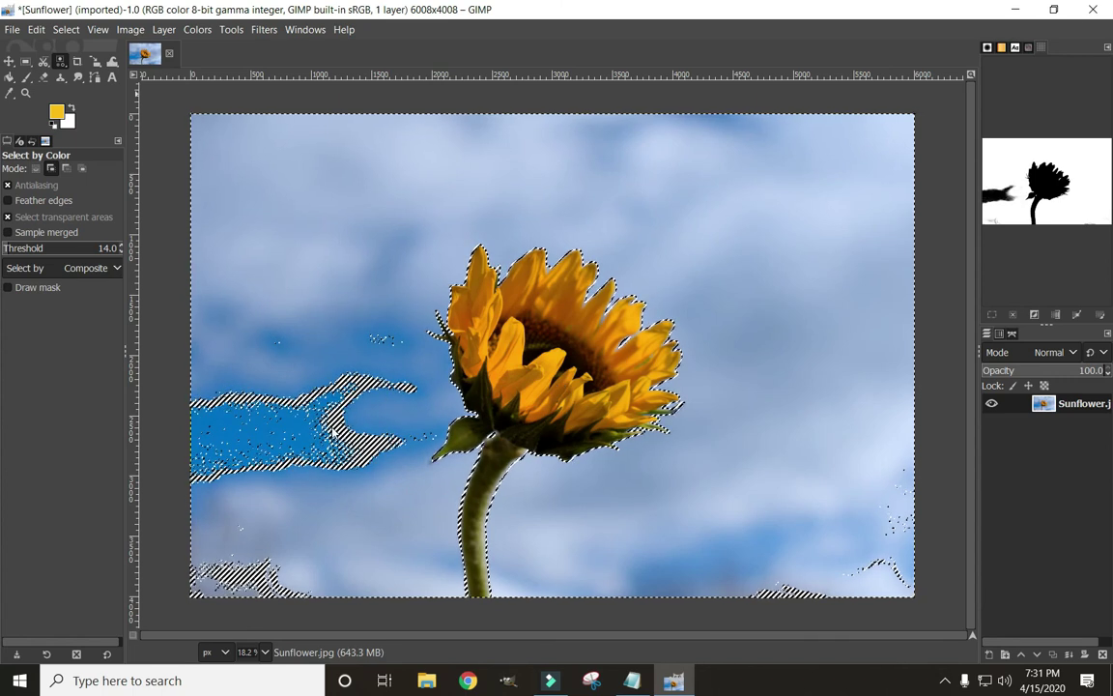
{"action": "left_click", "coordinate": [297, 384]}
{"action": "left_click", "coordinate": [282, 593]}
{"action": "left_click", "coordinate": [835, 565]}
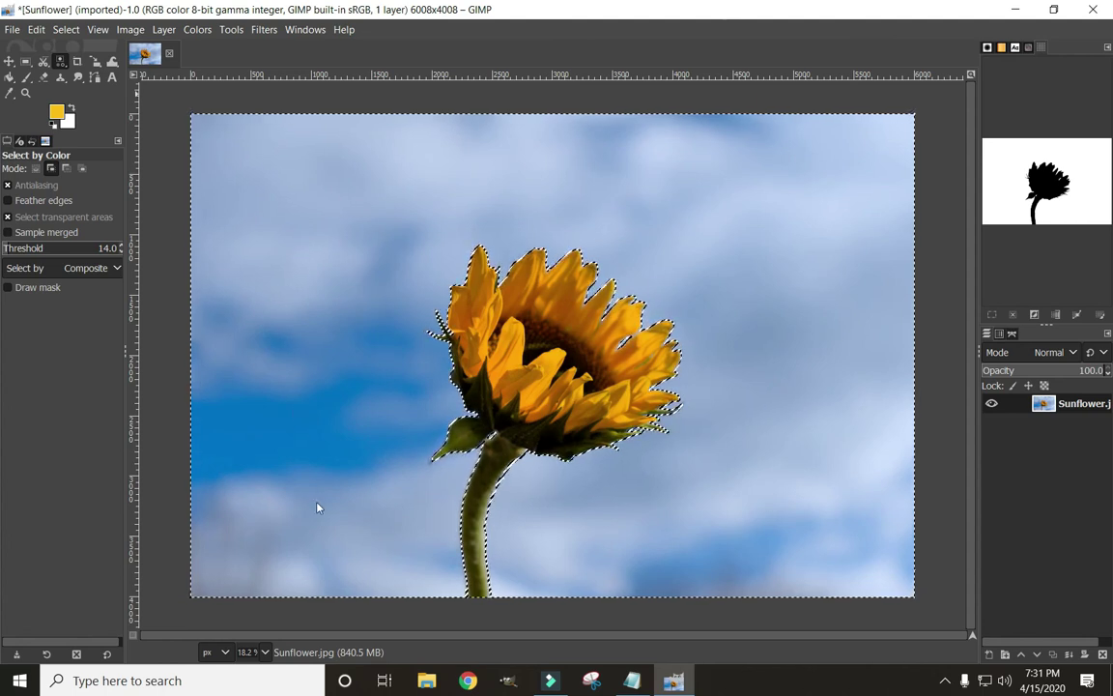
Add an alpha channel to the Sunflower.jpg layer and delete the selected sky background.
{"action": "right_click", "coordinate": [330, 270]}
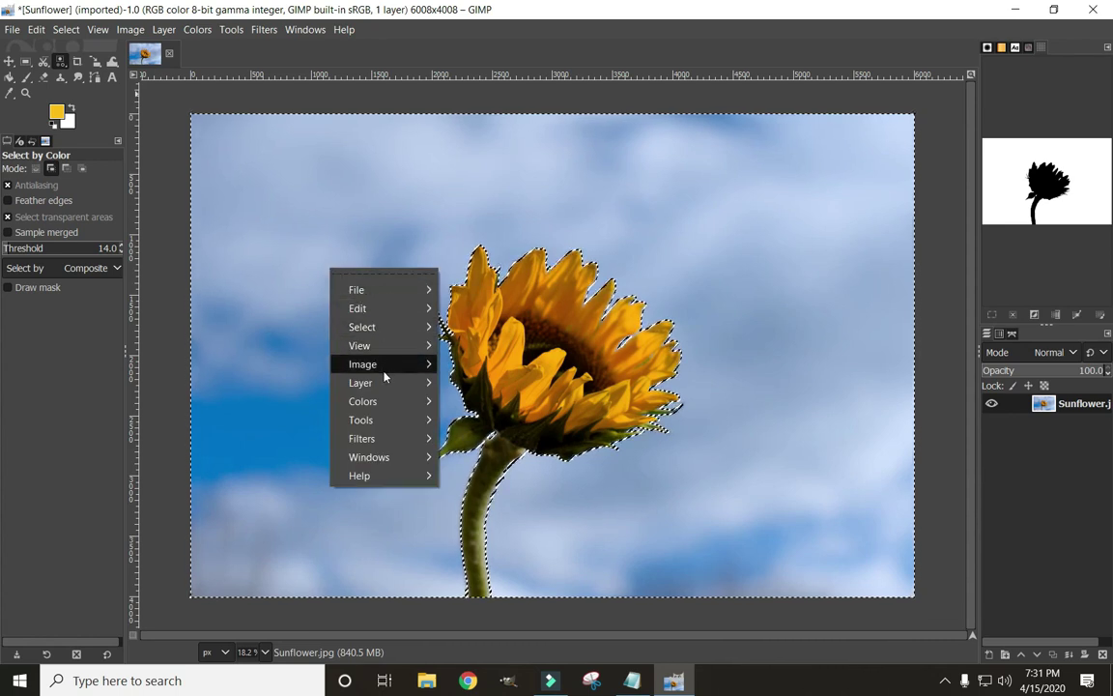
{"action": "mouse_move", "coordinate": [390, 386]}
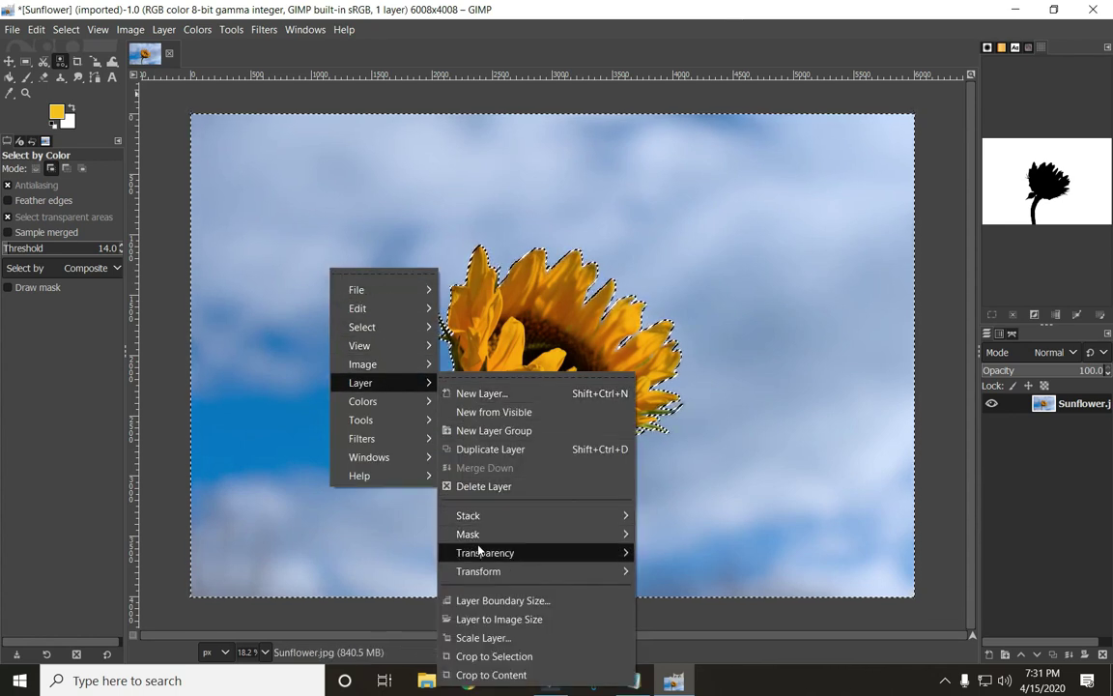
{"action": "mouse_move", "coordinate": [482, 554]}
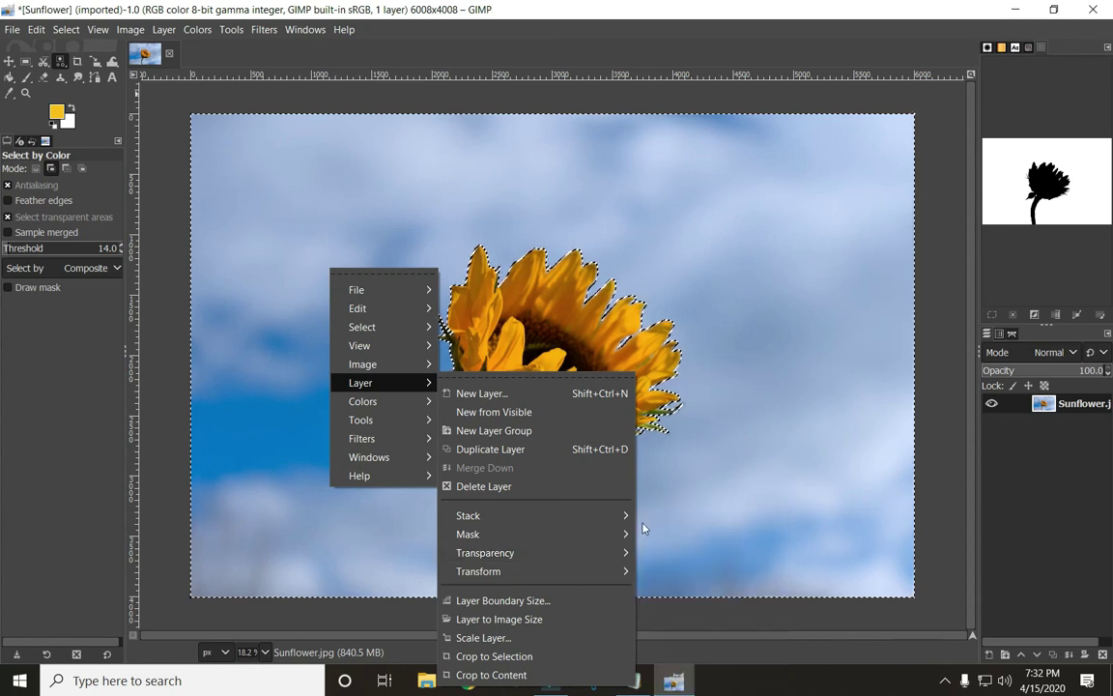
{"action": "left_click", "coordinate": [662, 530]}
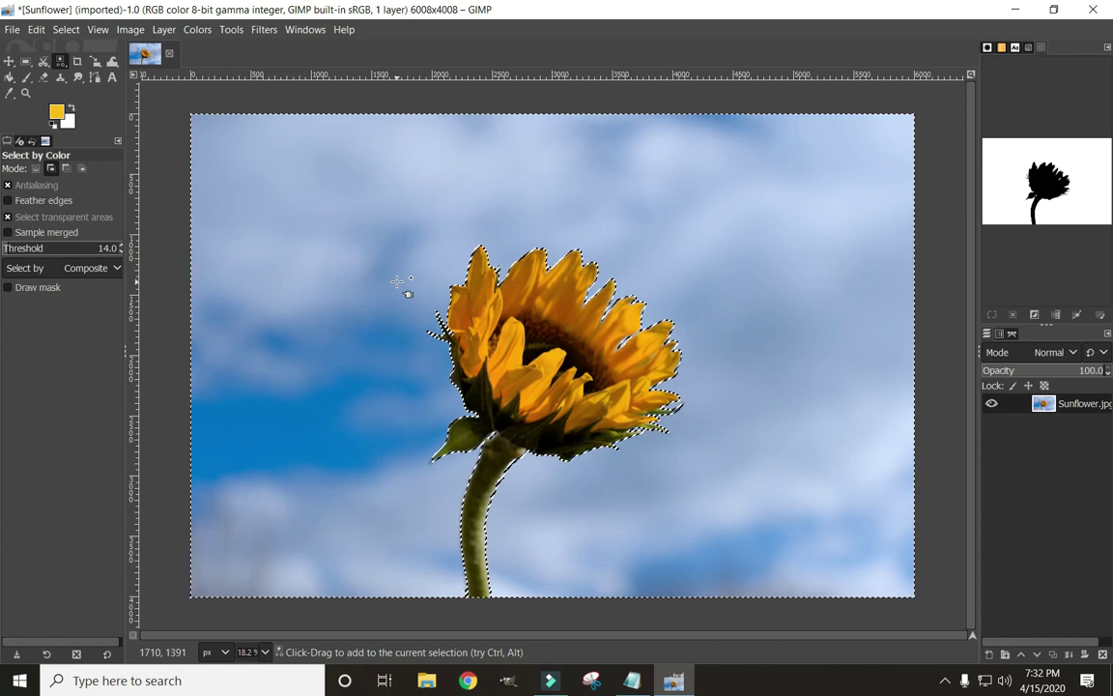
{"action": "key", "text": "Delete"}
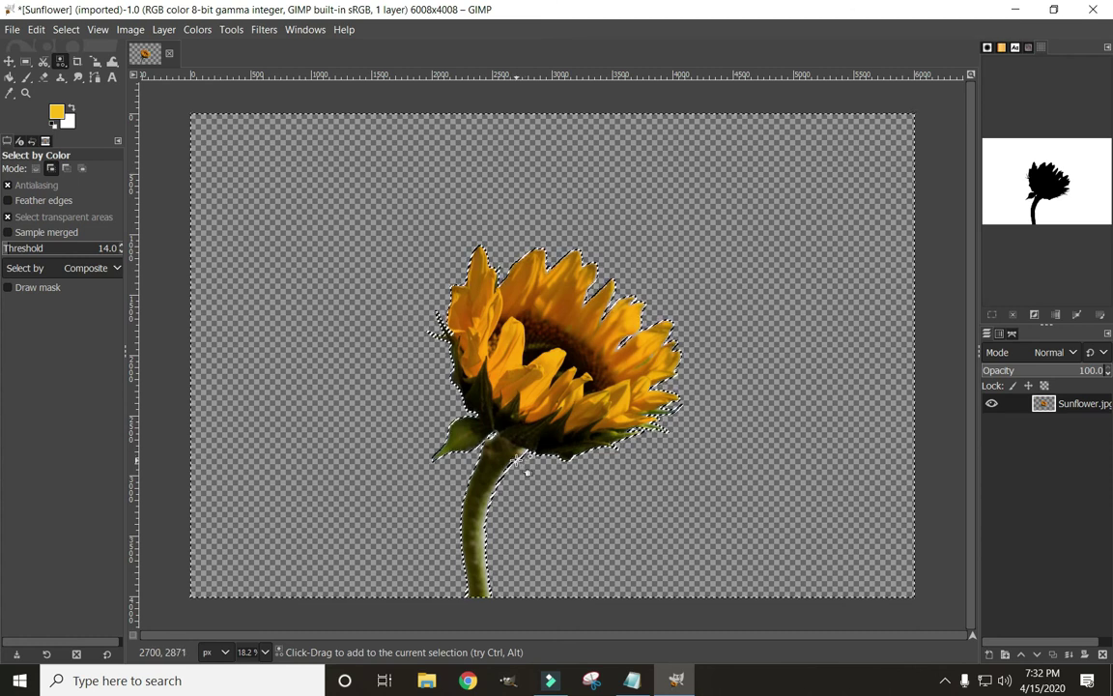
Deselect everything to check the sunflower's cut-out edges, and restore the background selection.
{"action": "left_click", "coordinate": [65, 30]}
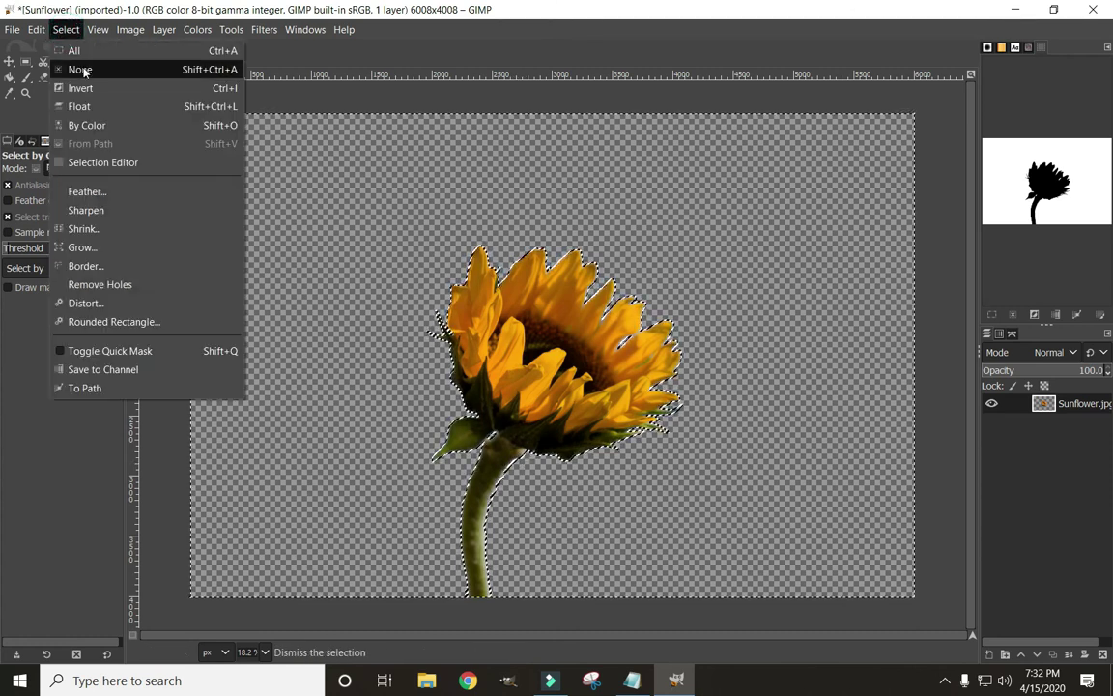
{"action": "left_click", "coordinate": [83, 69]}
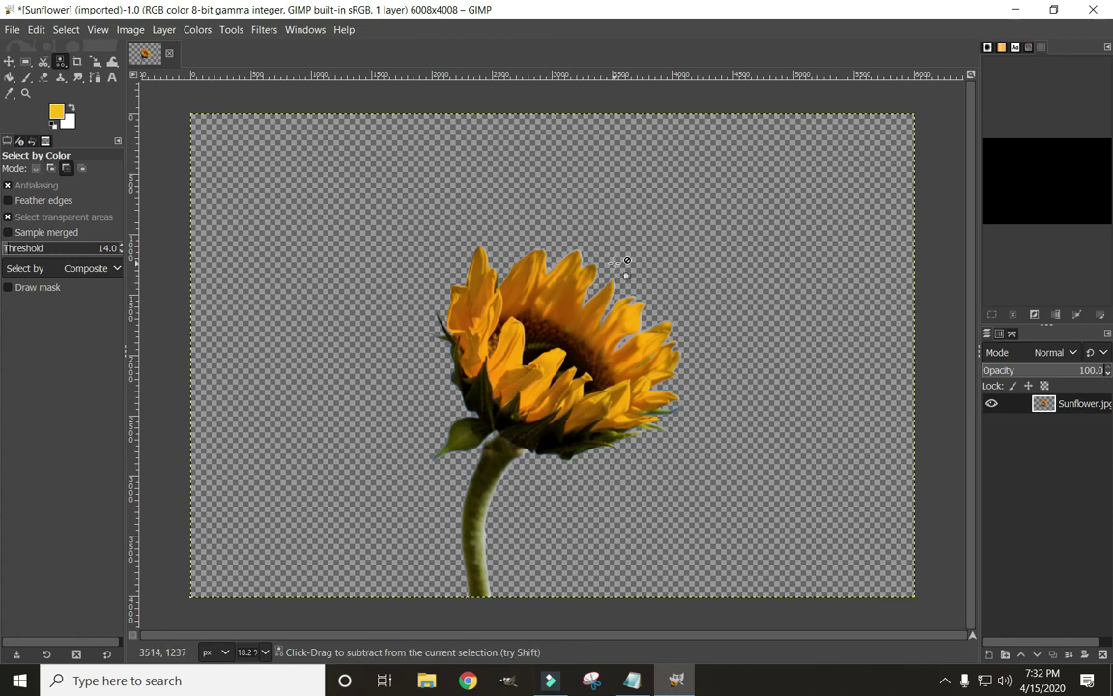
{"action": "left_click", "coordinate": [626, 261], "text": "ctrl"}
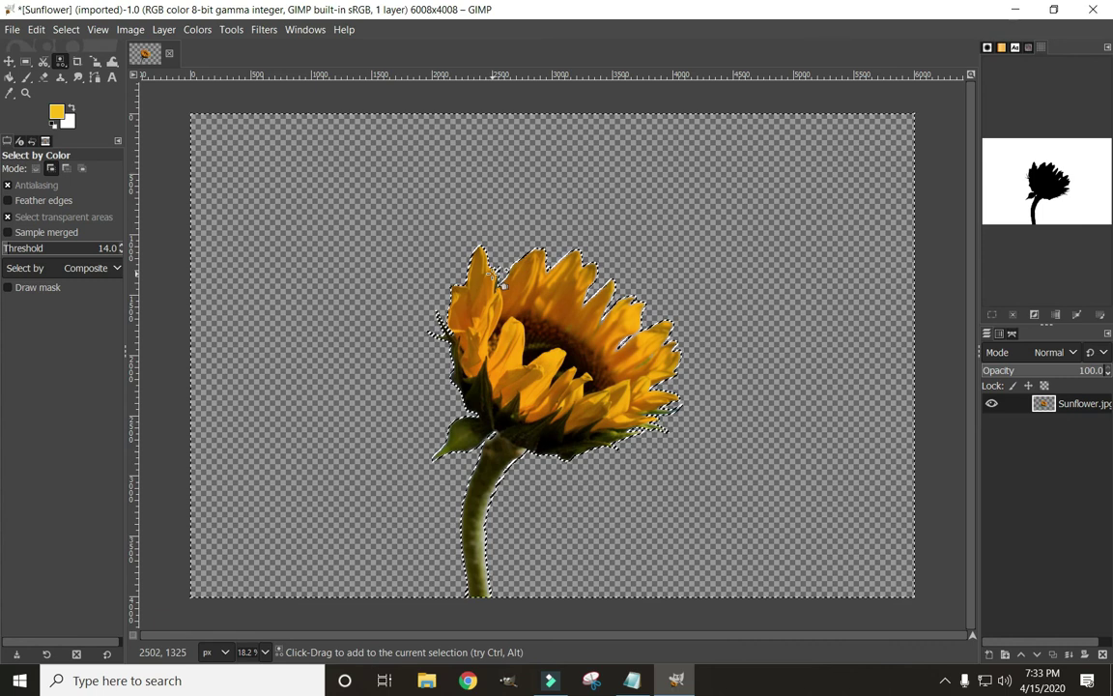
Grow the background selection by 10 px so it reaches into the sunflower's fringe.
{"action": "left_click", "coordinate": [66, 29]}
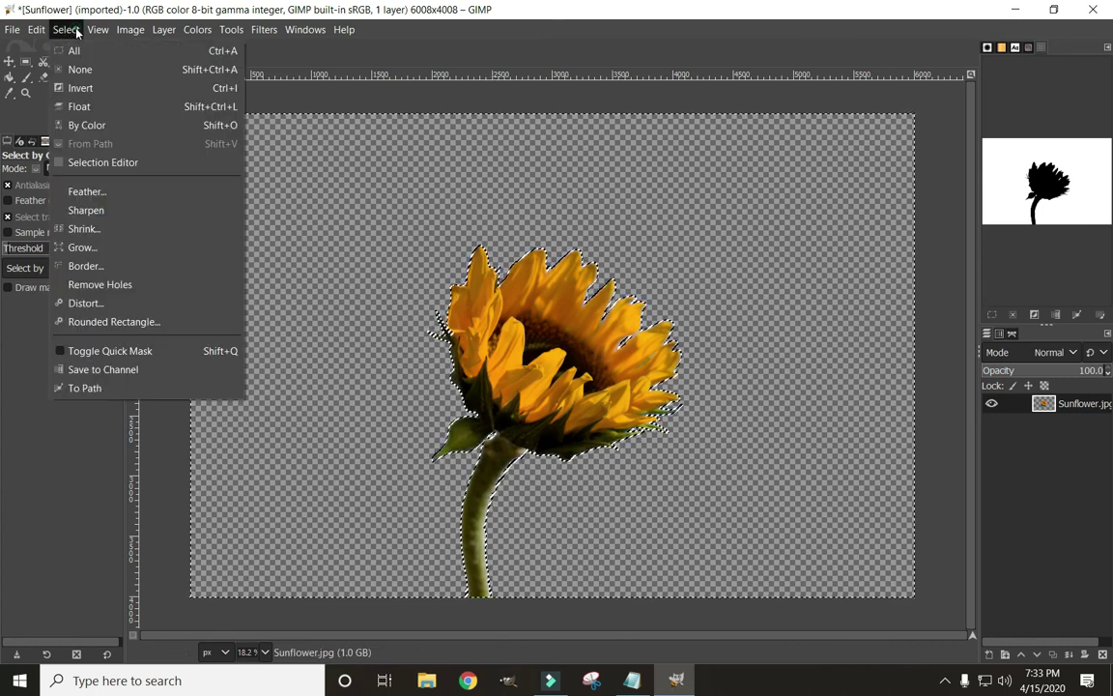
{"action": "left_click", "coordinate": [77, 248]}
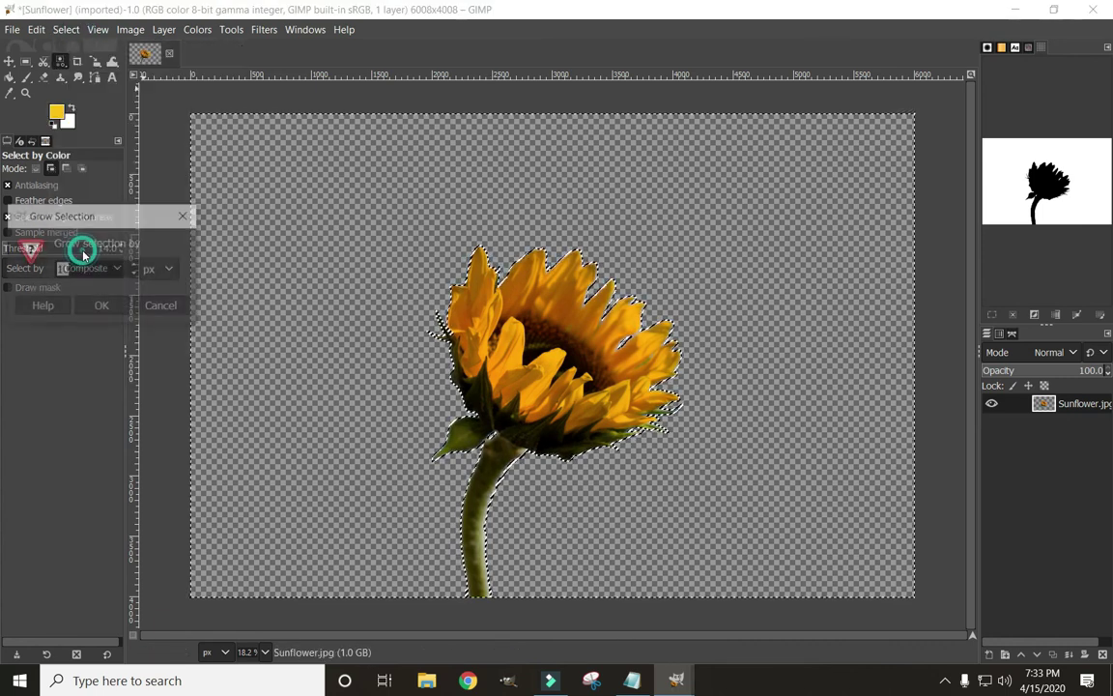
{"action": "left_click", "coordinate": [102, 307]}
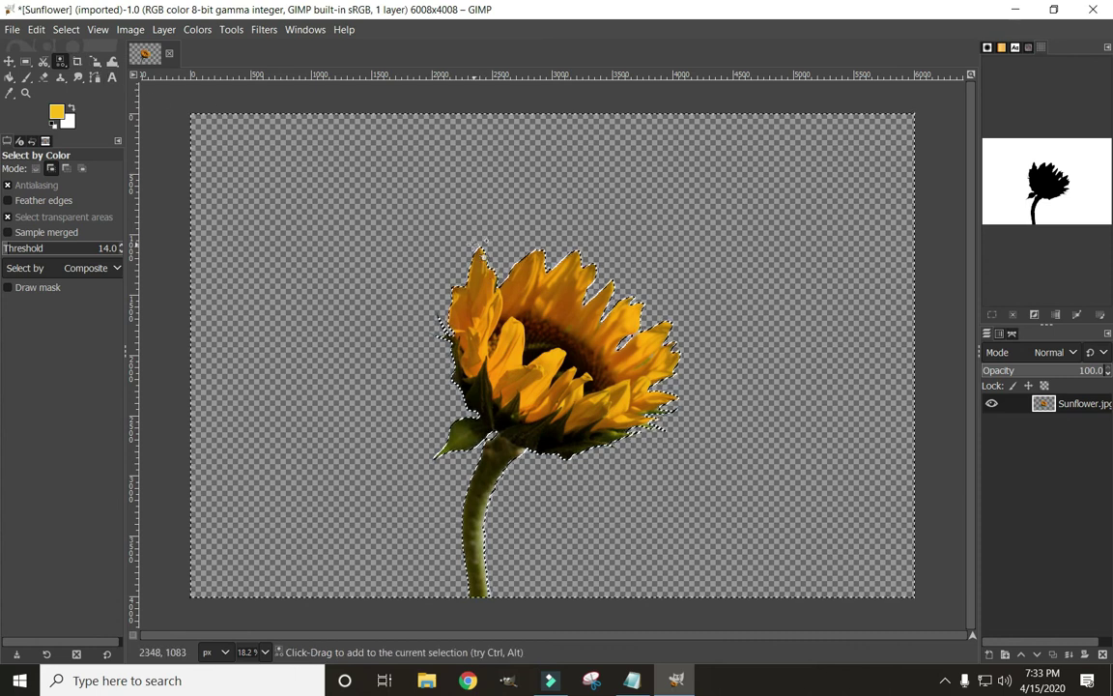
Feather the background selection by 10 px and deselect everything in the sunflower image.
{"action": "left_click", "coordinate": [66, 30]}
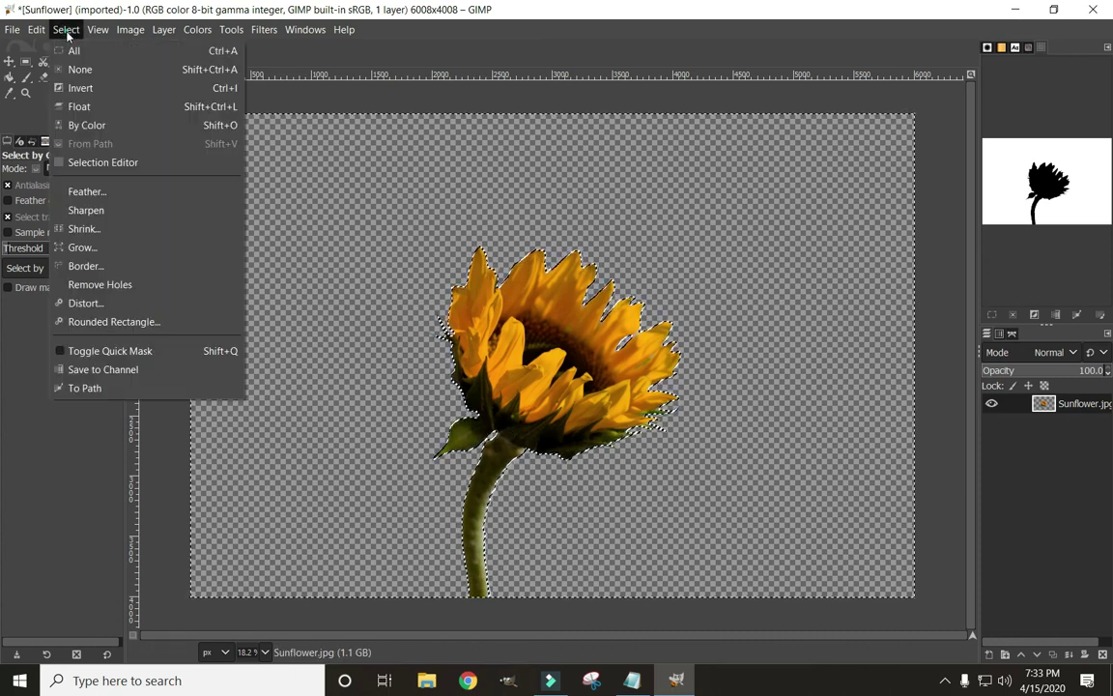
{"action": "left_click", "coordinate": [86, 193]}
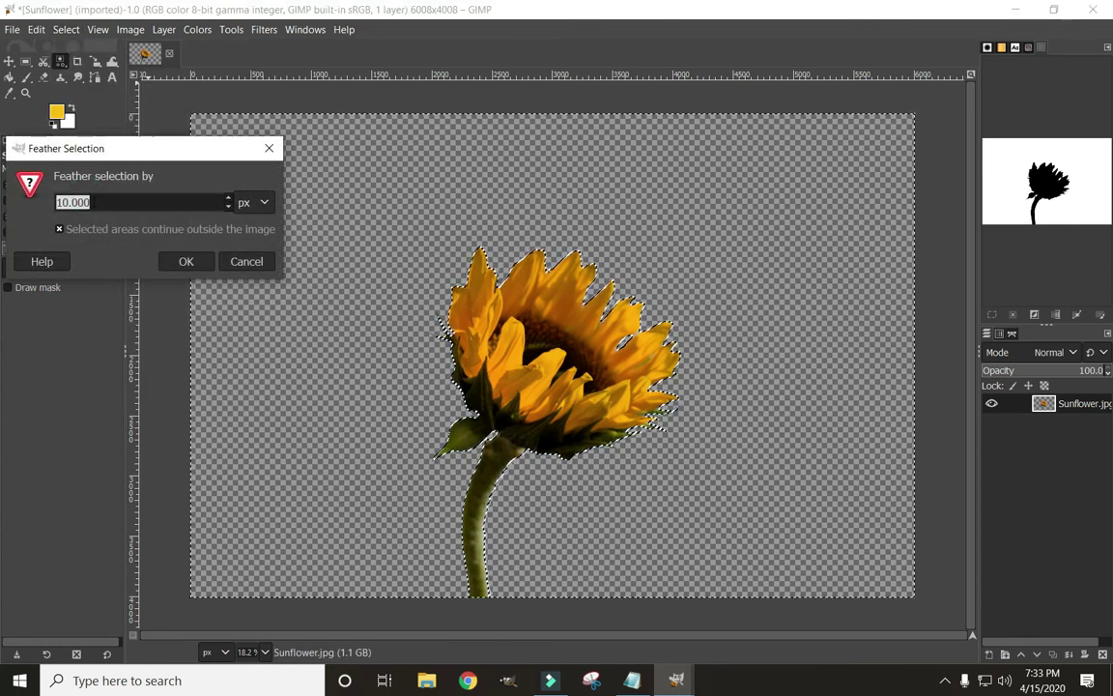
{"action": "left_click", "coordinate": [187, 263]}
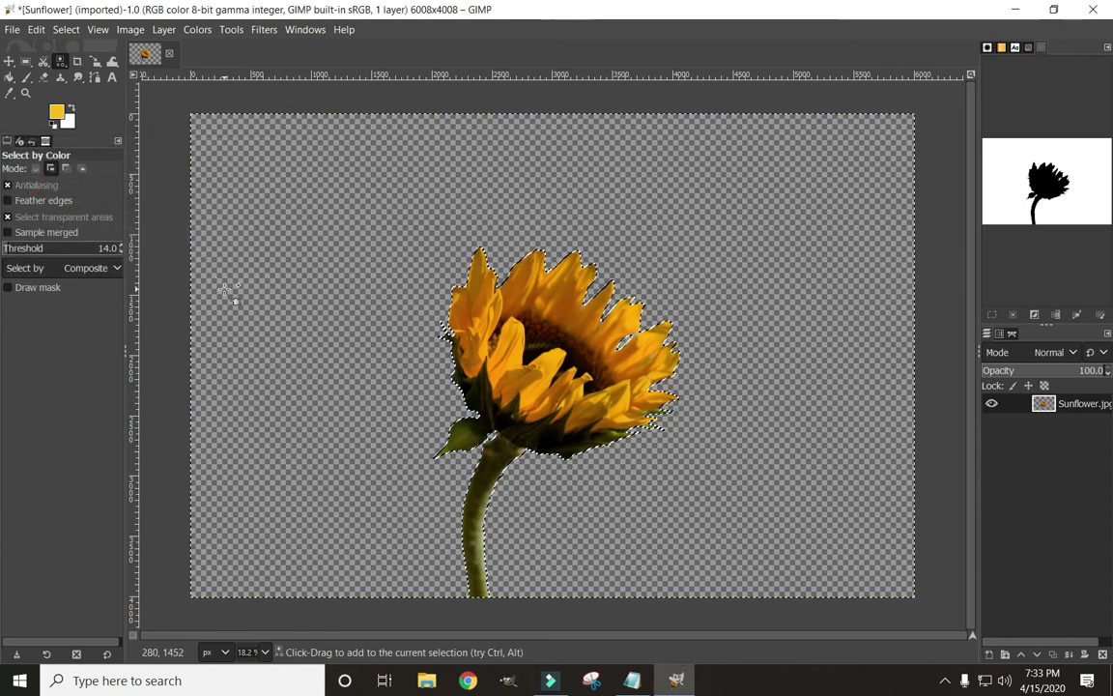
{"action": "left_click", "coordinate": [66, 29]}
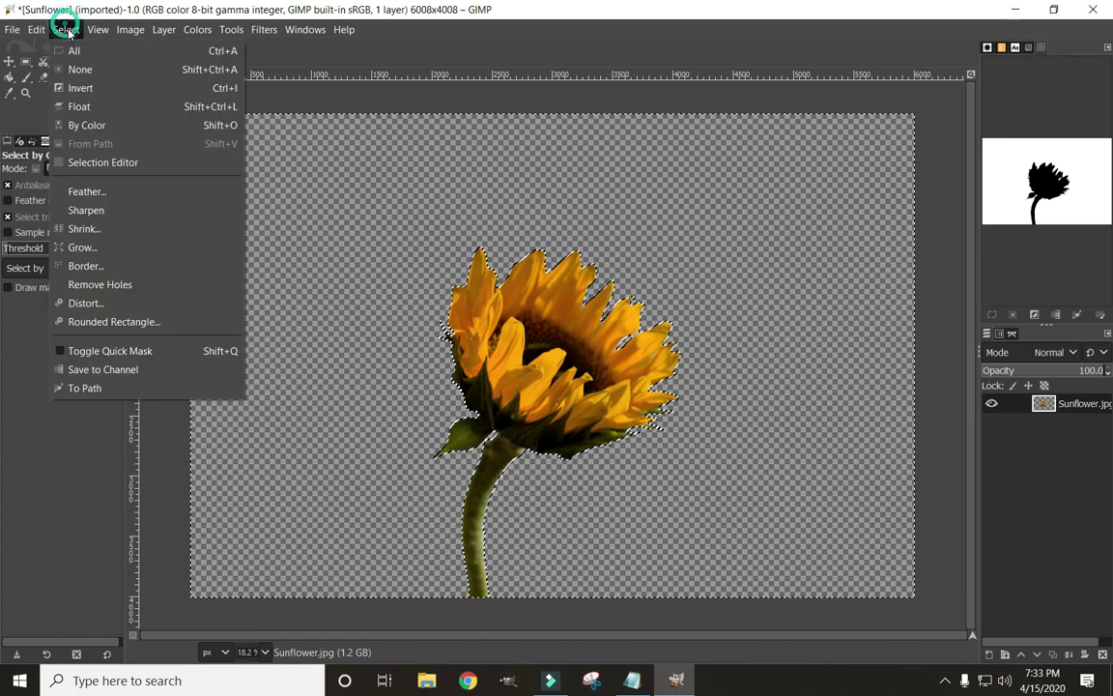
{"action": "left_click", "coordinate": [82, 68]}
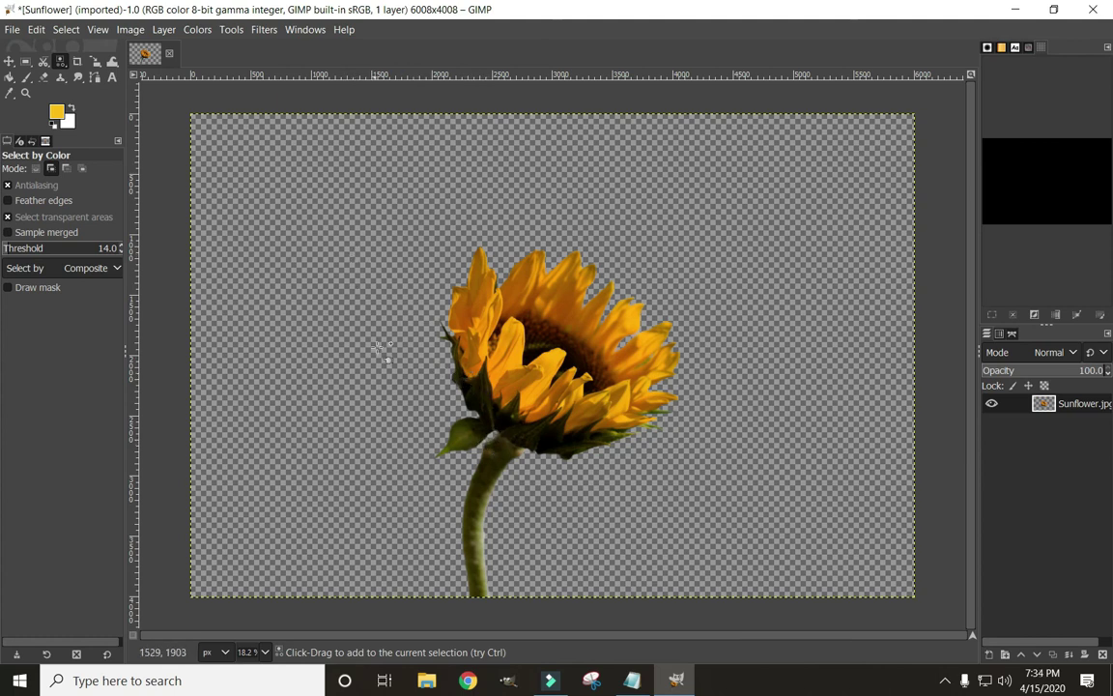
Crop the image to a rectangular selection of about 2717 × 3047 px around the sunflower, reaching the image's lower edge.
{"action": "left_click", "coordinate": [231, 31]}
{"action": "mouse_move", "coordinate": [239, 51]}
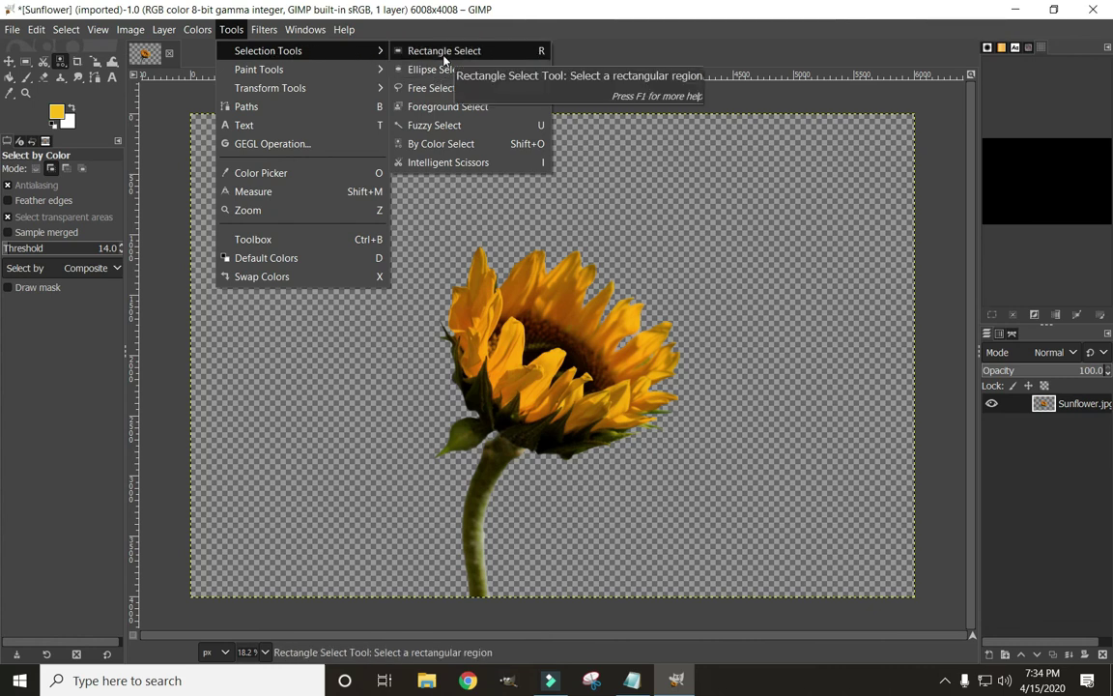
{"action": "left_click", "coordinate": [449, 216]}
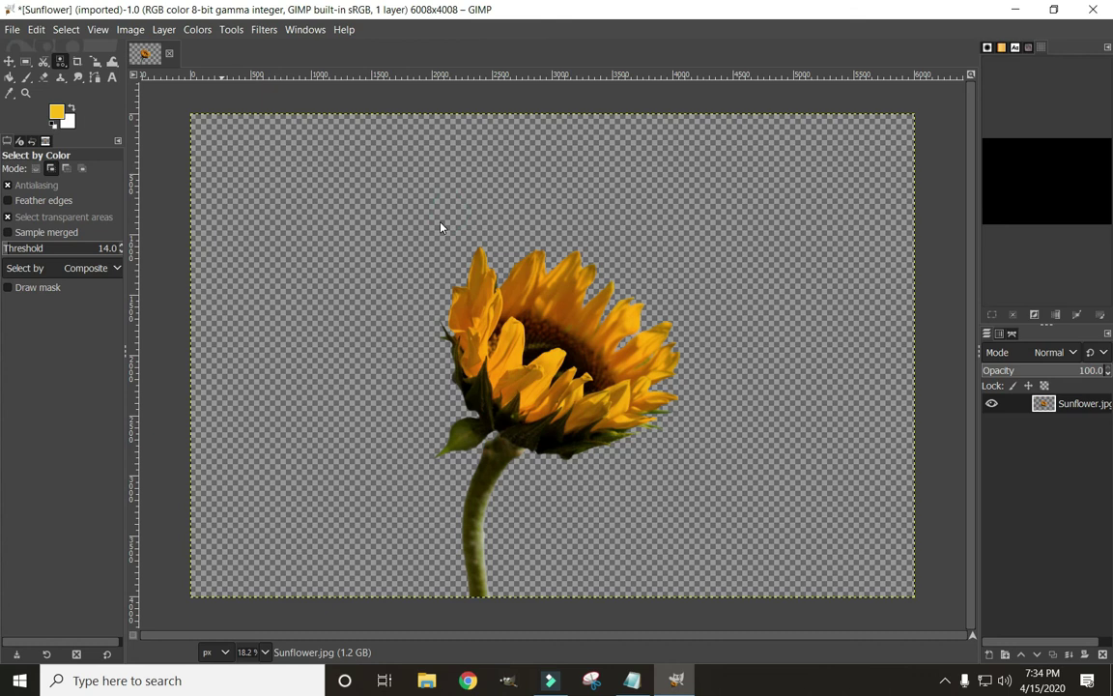
{"action": "key", "text": "r"}
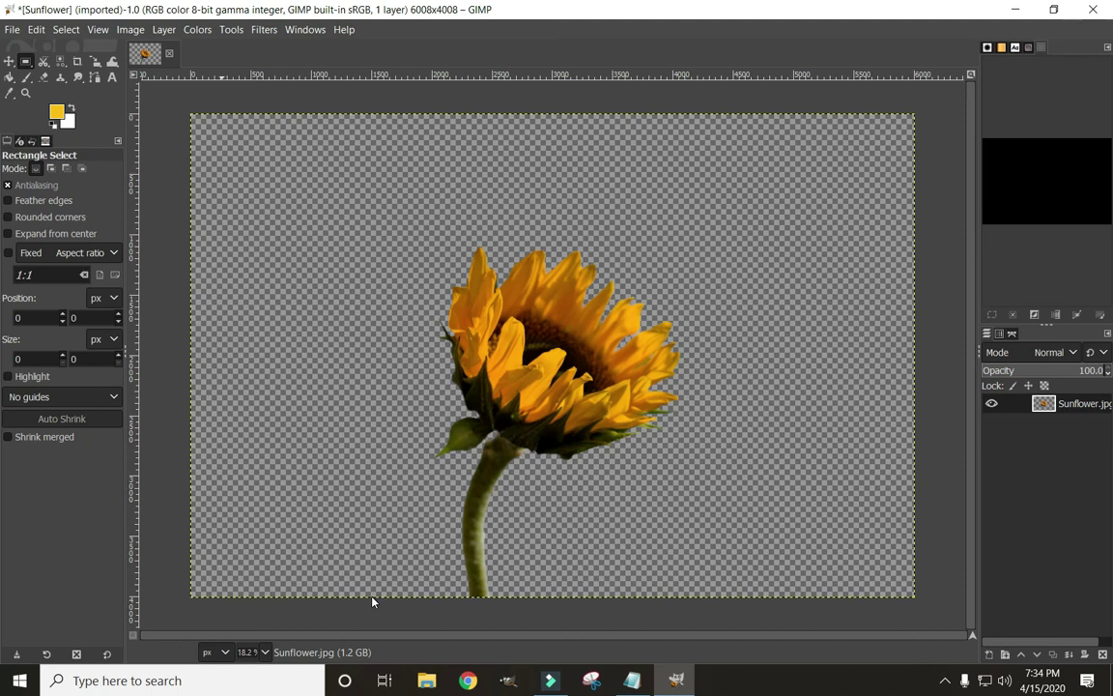
{"action": "left_click_drag", "start_coordinate": [373, 600], "coordinate": [702, 234]}
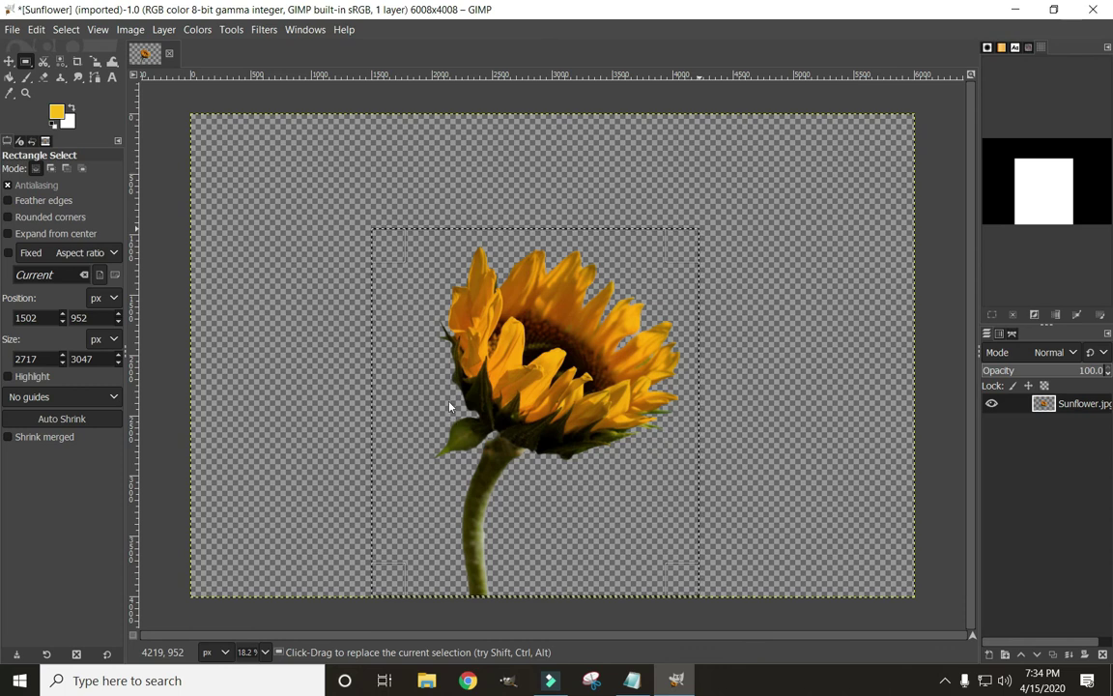
{"action": "right_click", "coordinate": [423, 349]}
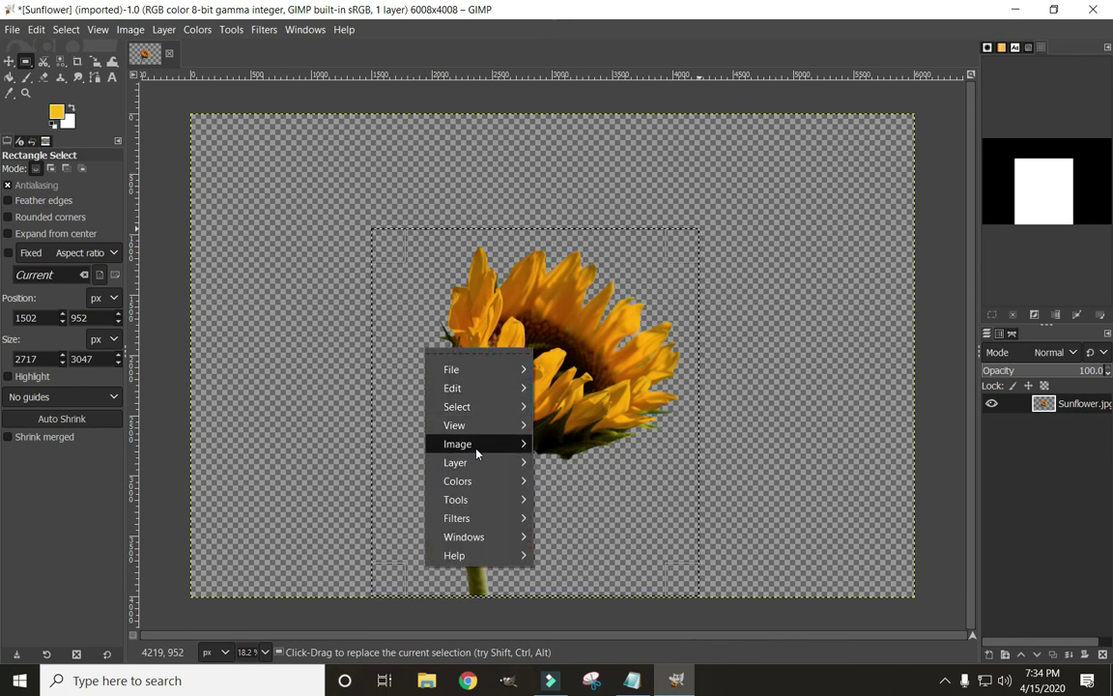
{"action": "mouse_move", "coordinate": [512, 443]}
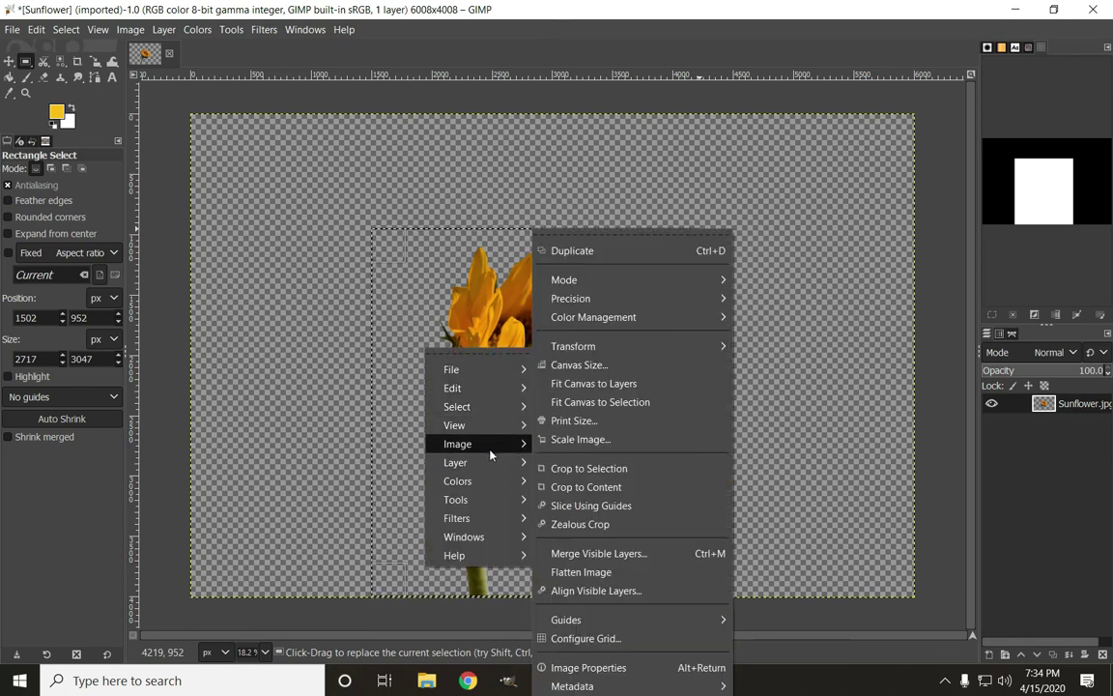
{"action": "left_click", "coordinate": [579, 469]}
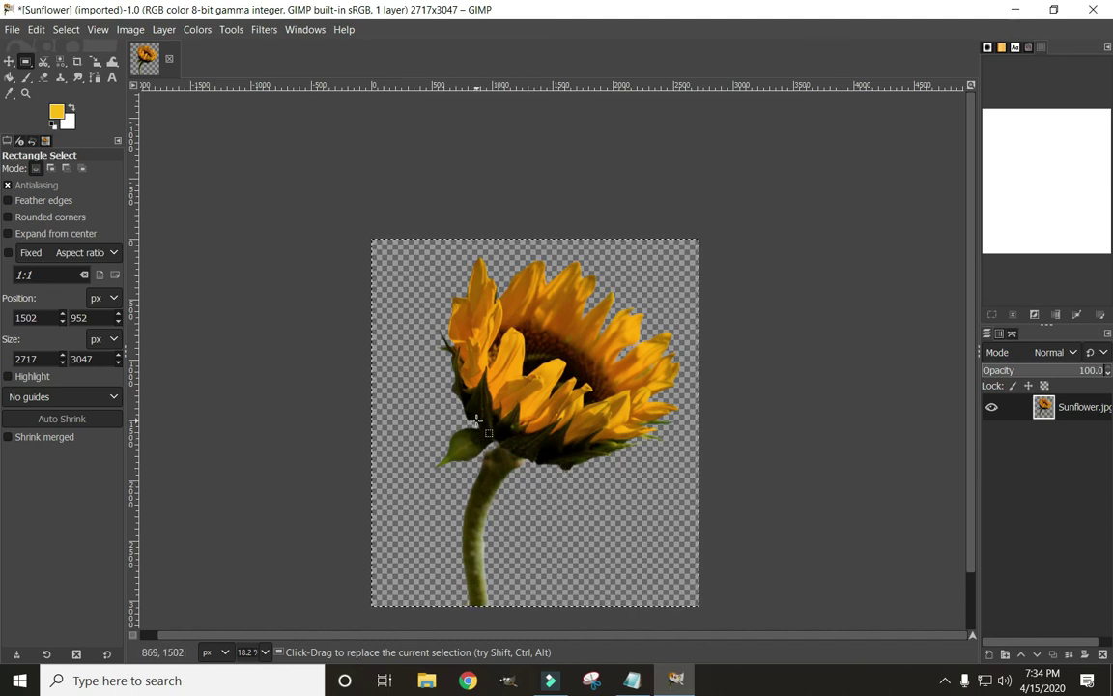
{"action": "left_click", "coordinate": [12, 30]}
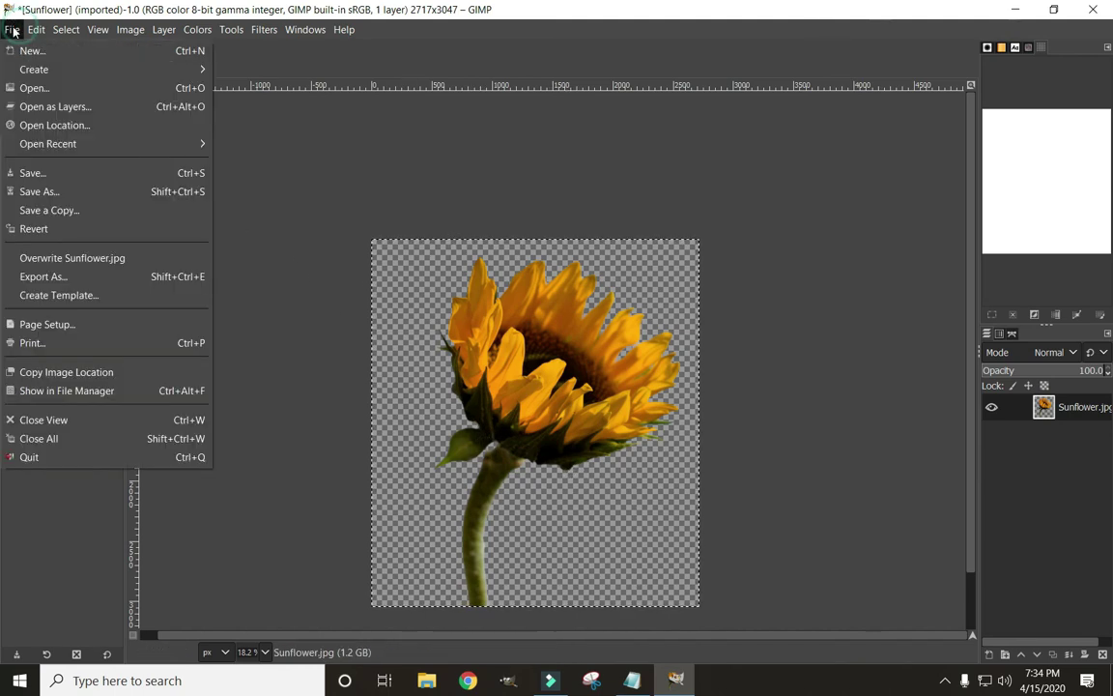
{"action": "left_click", "coordinate": [33, 174]}
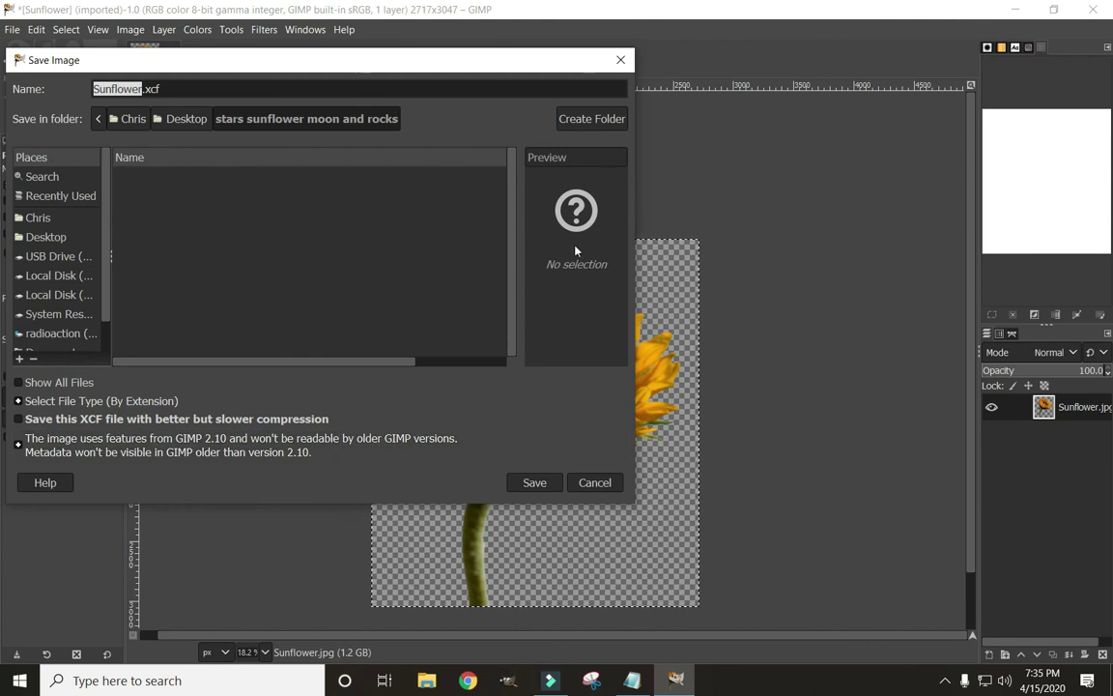
{"action": "left_click", "coordinate": [620, 63]}
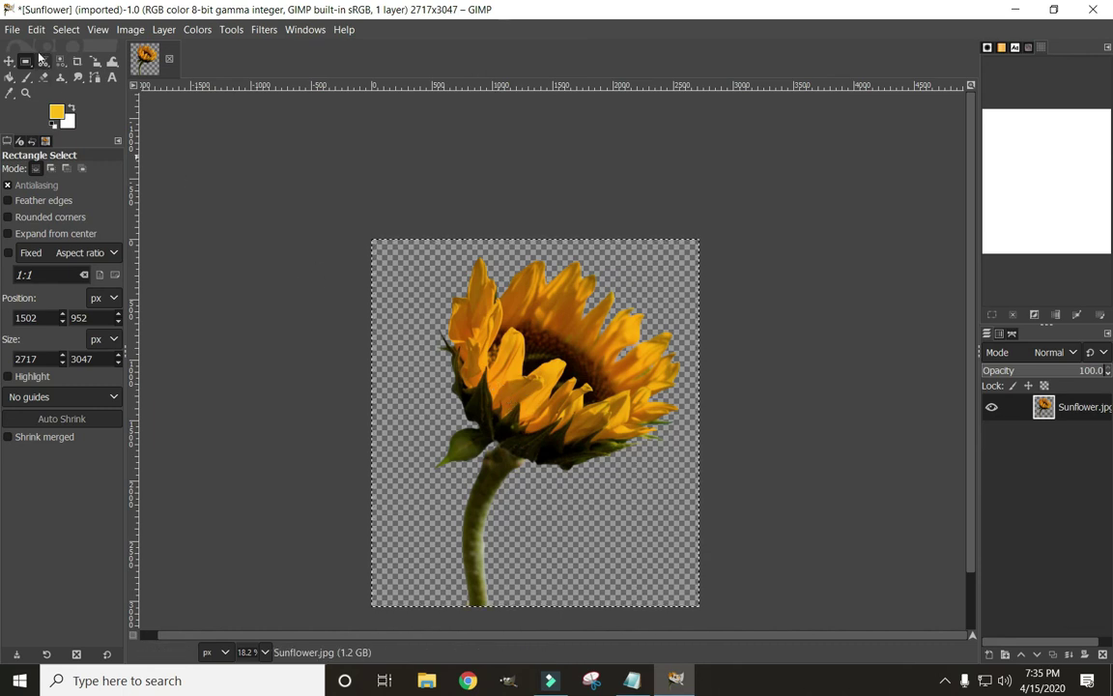
Export the cropped cut-out as Sunflower.png in the "stars sunflower moon and rocks" folder with the default PNG options, replacing the existing file.
{"action": "left_click", "coordinate": [13, 30]}
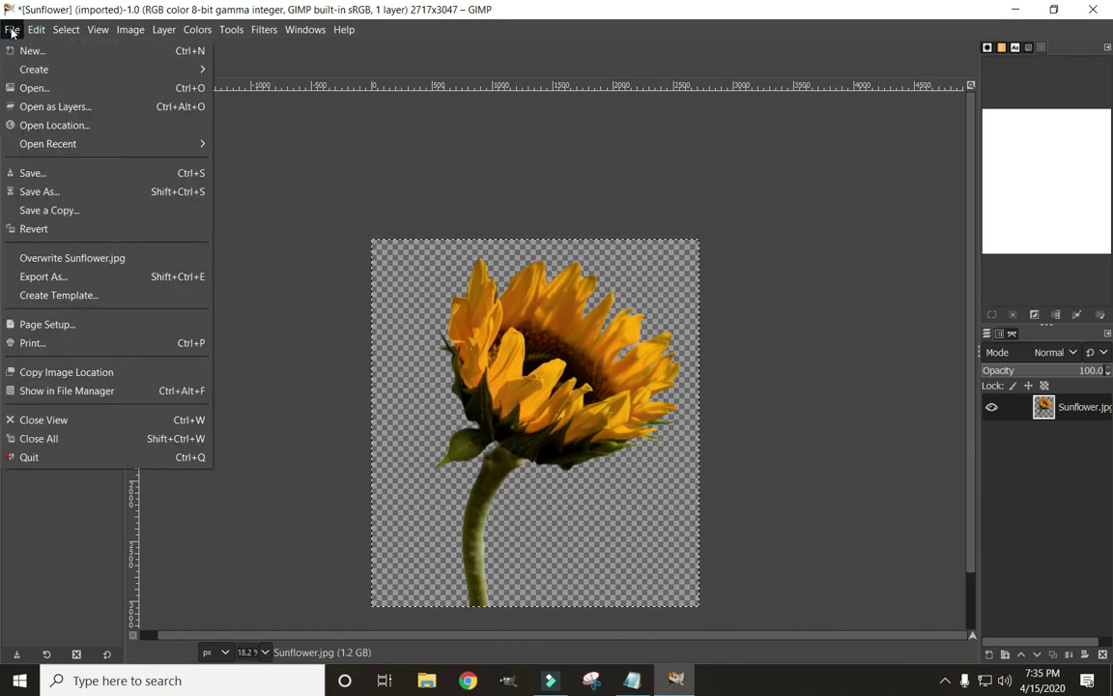
{"action": "left_click", "coordinate": [53, 278]}
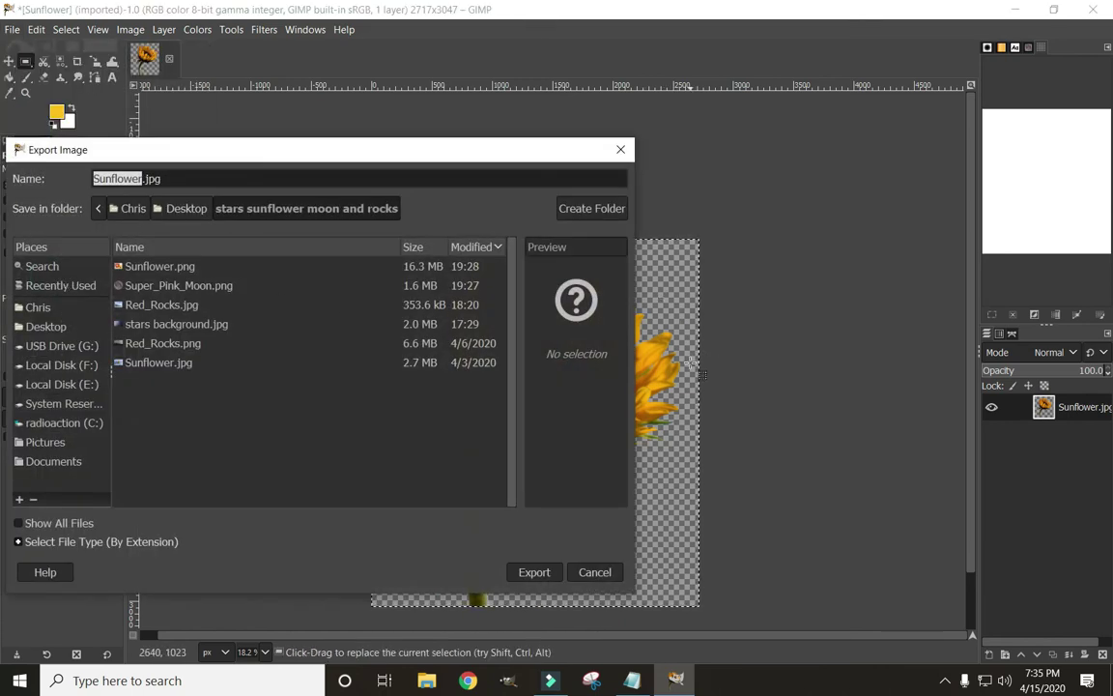
{"action": "left_click", "coordinate": [169, 178]}
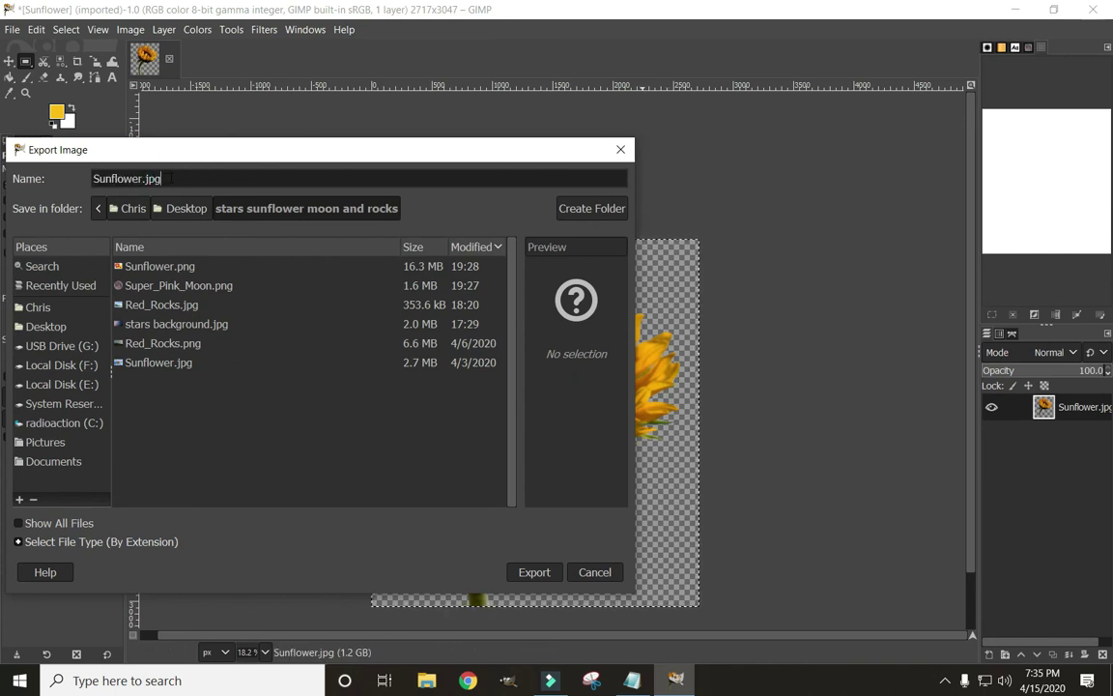
{"action": "key", "text": "BackSpace"}
{"action": "type", "text": "png"}
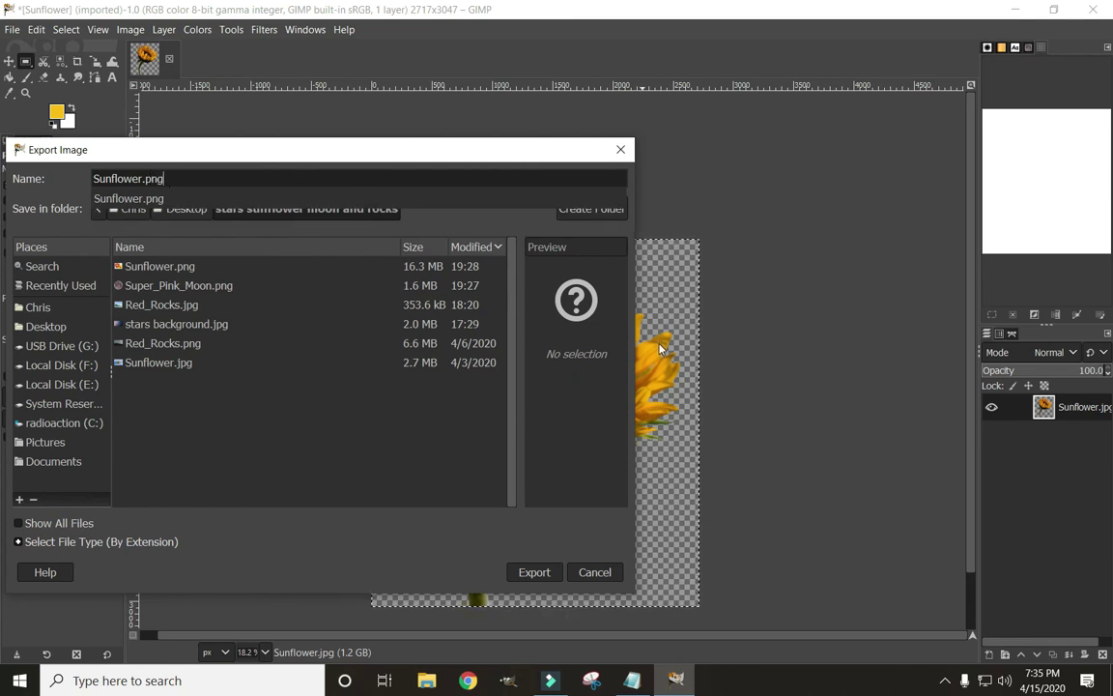
{"action": "left_click", "coordinate": [534, 572]}
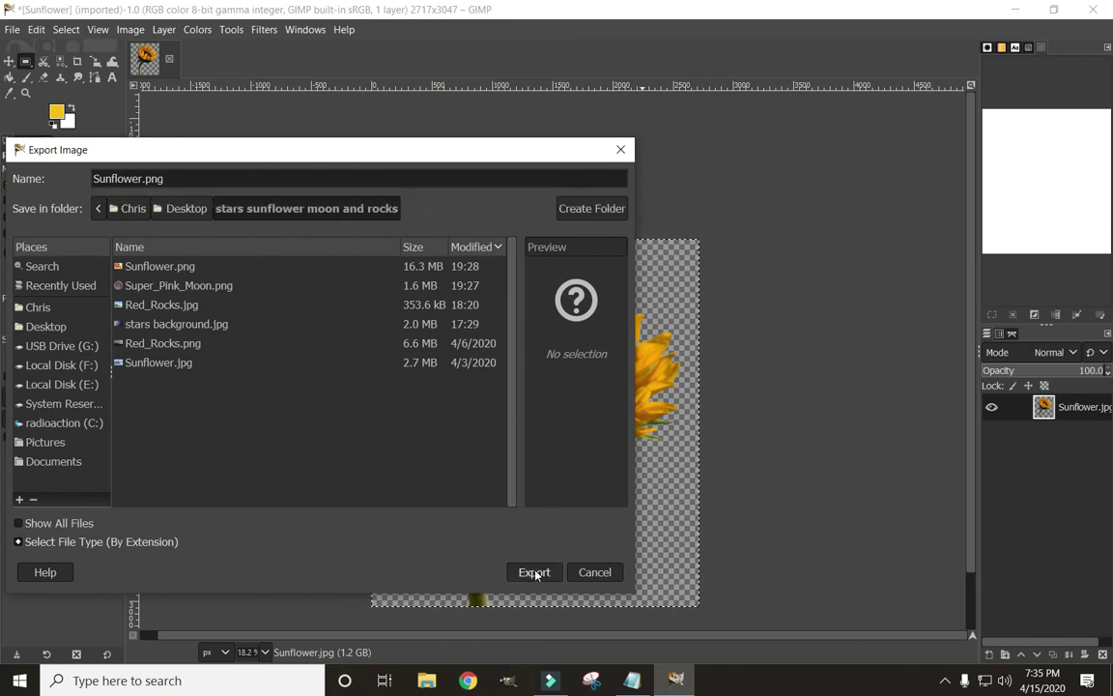
{"action": "left_click", "coordinate": [534, 572]}
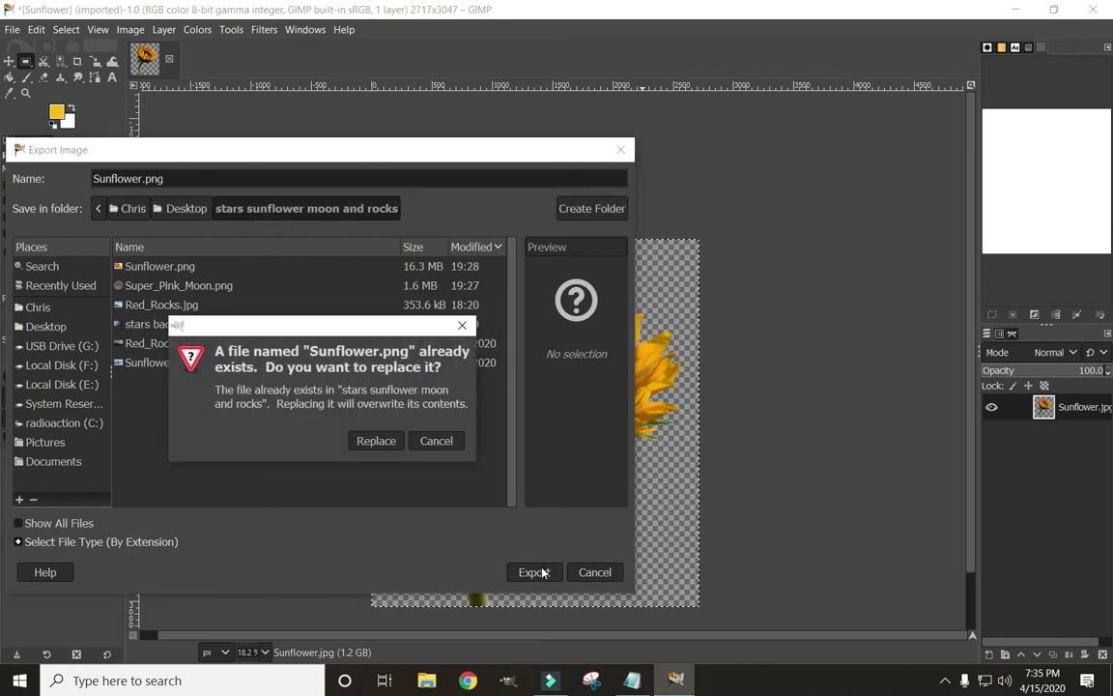
{"action": "left_click", "coordinate": [377, 443]}
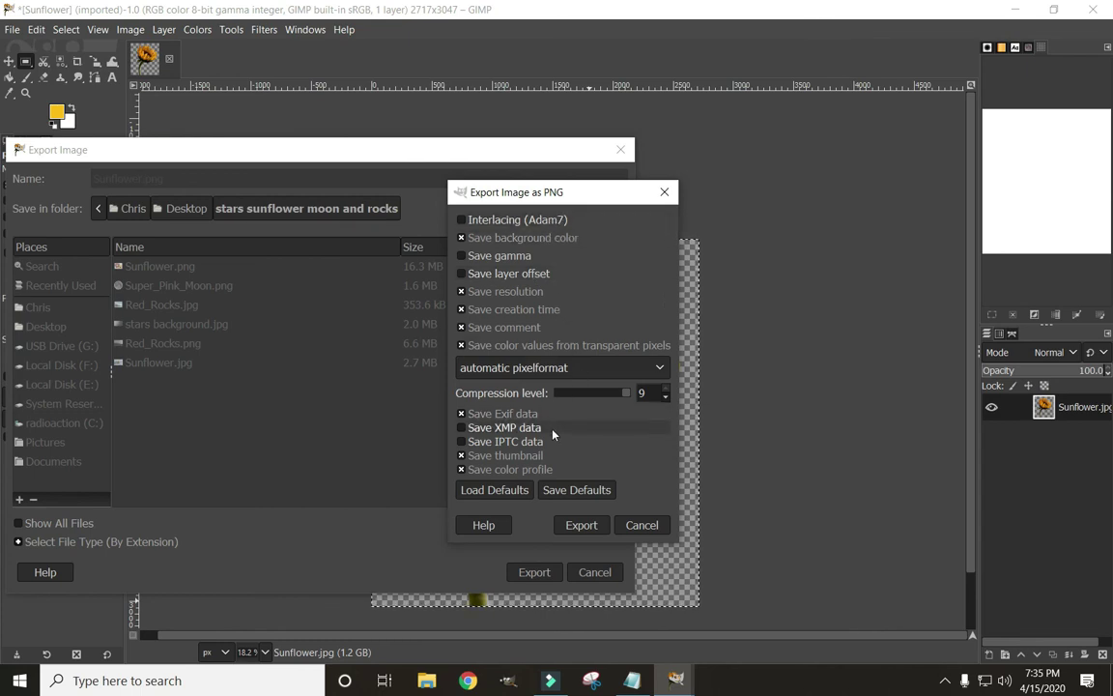
{"action": "left_click", "coordinate": [580, 526]}
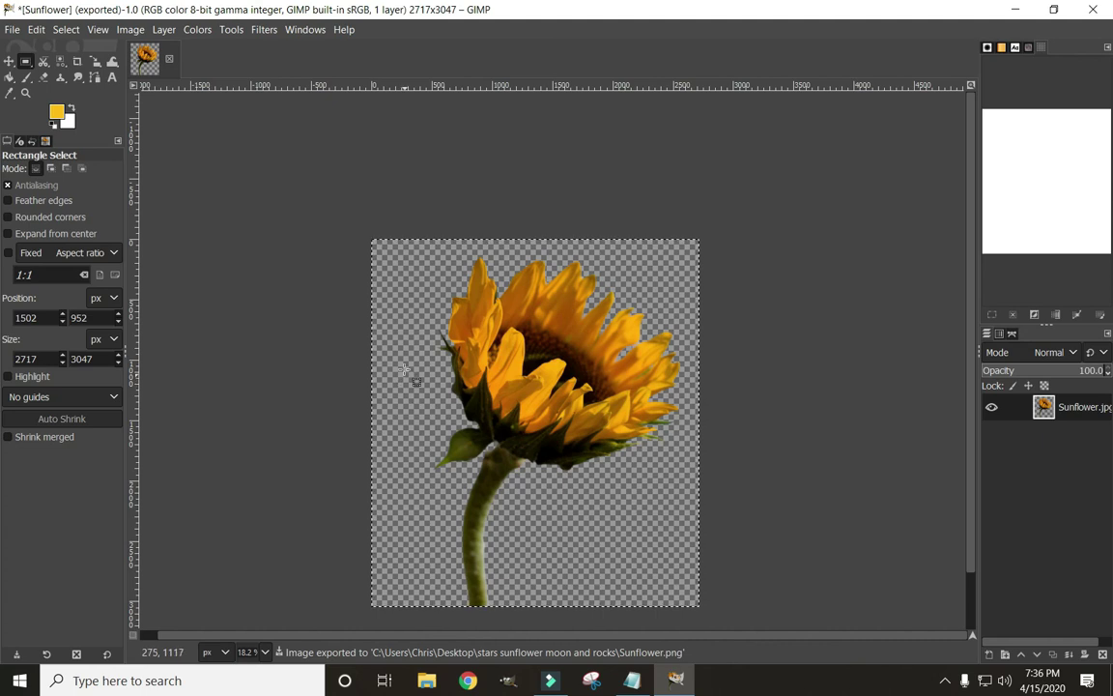
Open Super_Pink_Moon.png from the "stars sunflower moon and rocks" folder.
{"action": "left_click", "coordinate": [13, 33]}
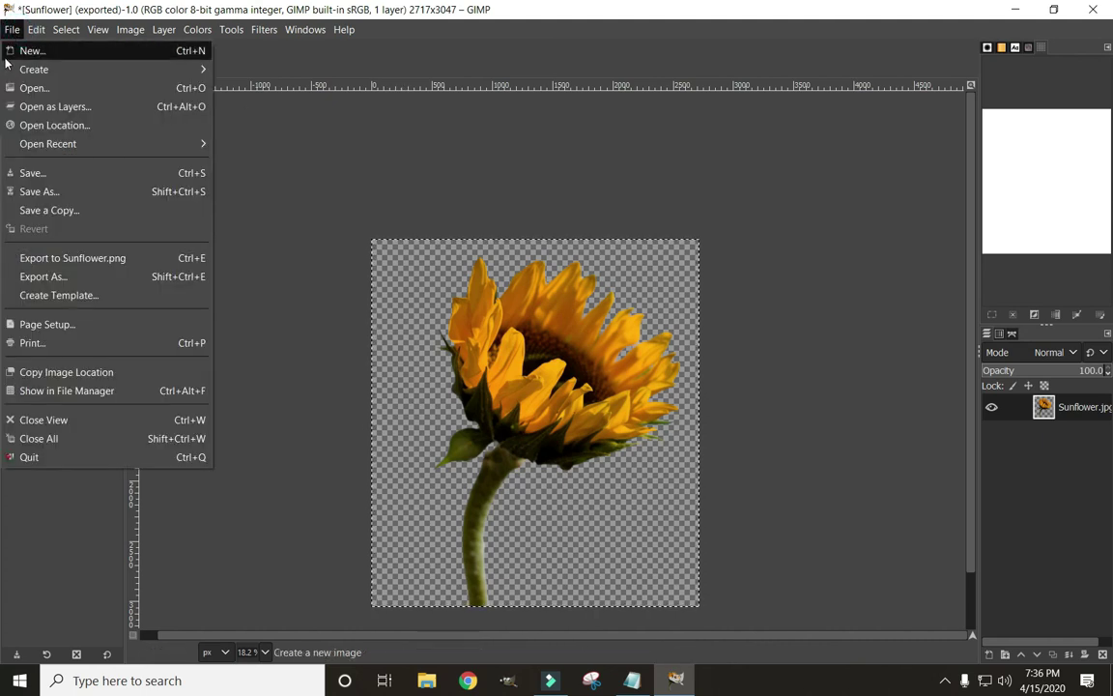
{"action": "left_click", "coordinate": [27, 88]}
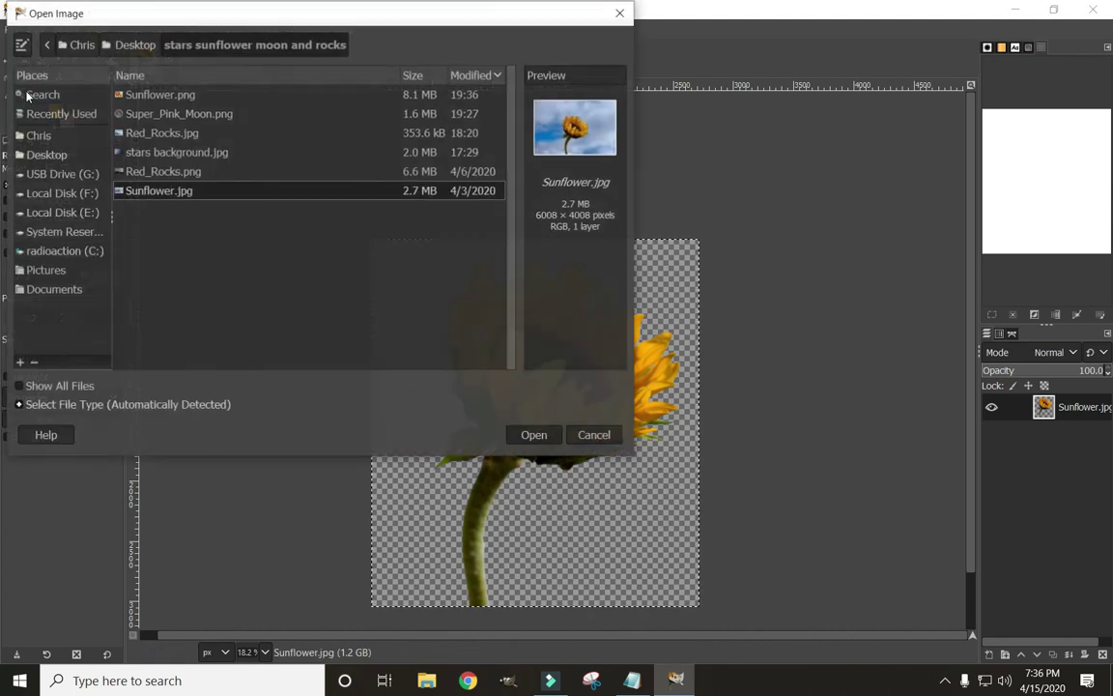
{"action": "double_click", "coordinate": [154, 114]}
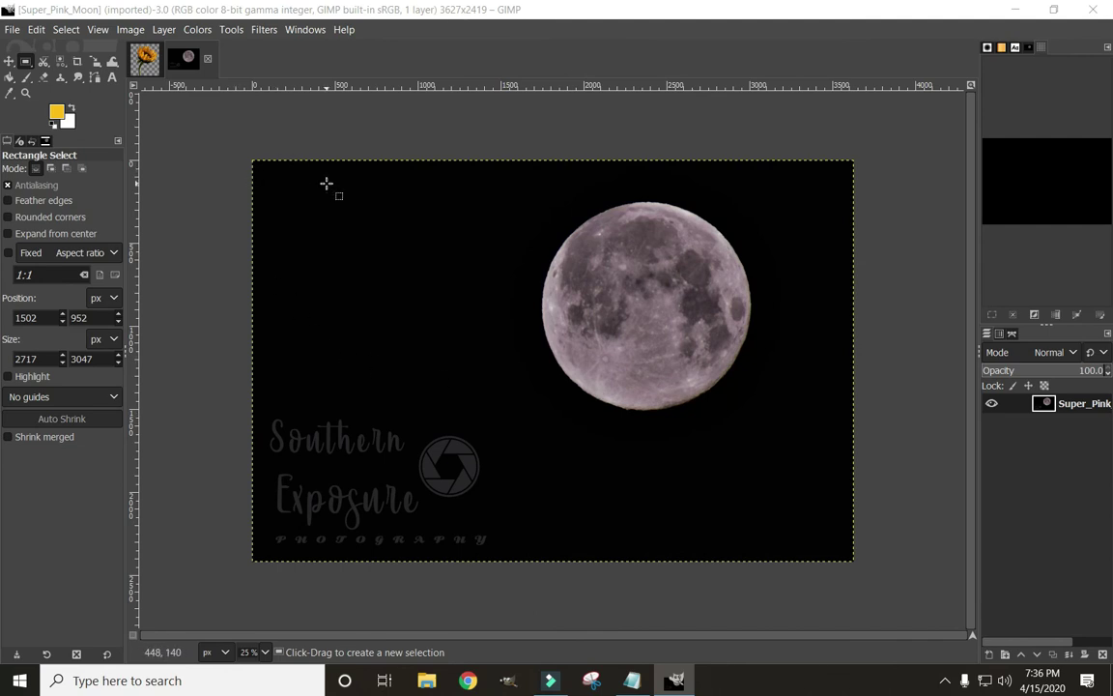
Select the moon with an Ellipse Select of about 1260 × 1272 px, fitted to its edges.
{"action": "left_click", "coordinate": [229, 32]}
{"action": "mouse_move", "coordinate": [233, 53]}
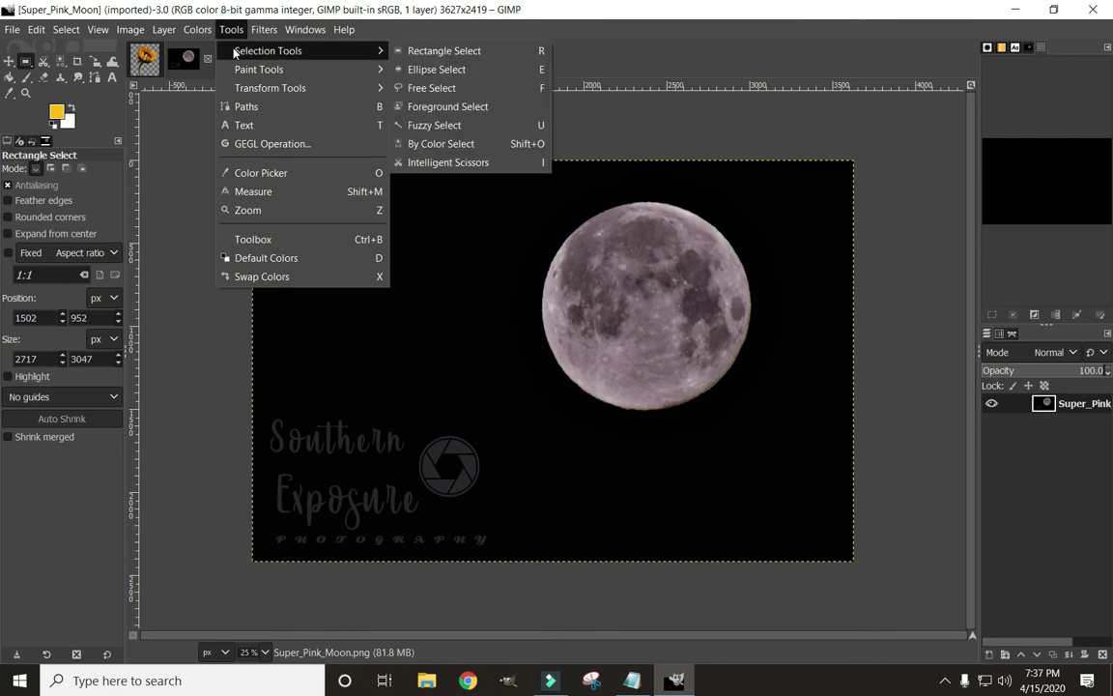
{"action": "left_click", "coordinate": [344, 29]}
{"action": "left_click", "coordinate": [231, 29]}
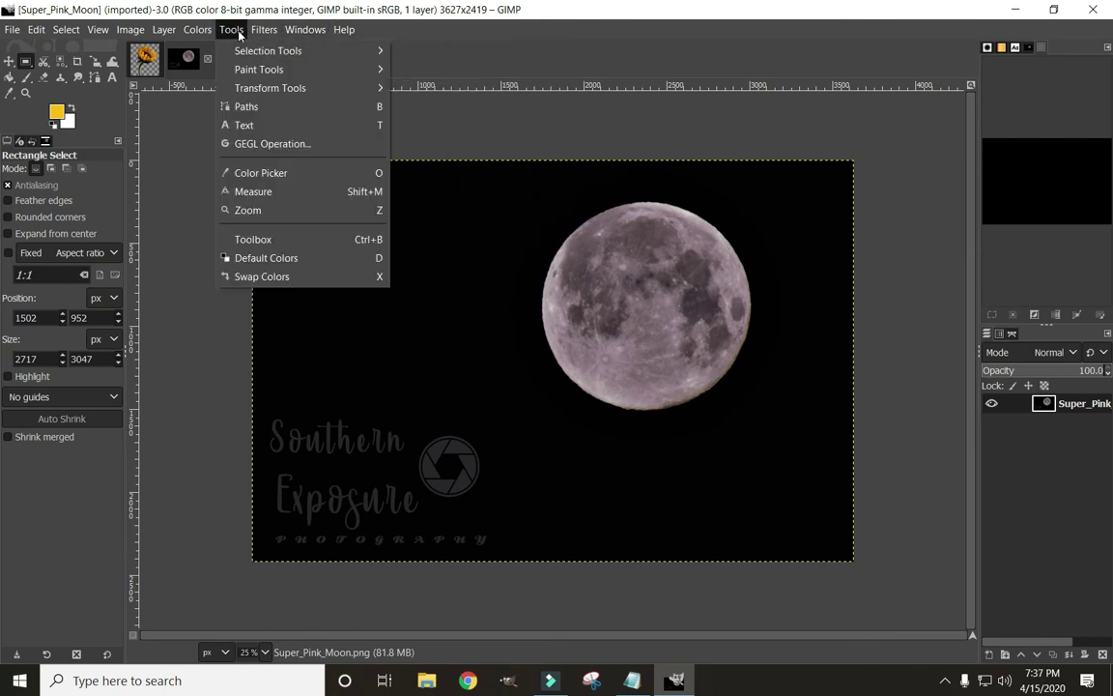
{"action": "mouse_move", "coordinate": [348, 51]}
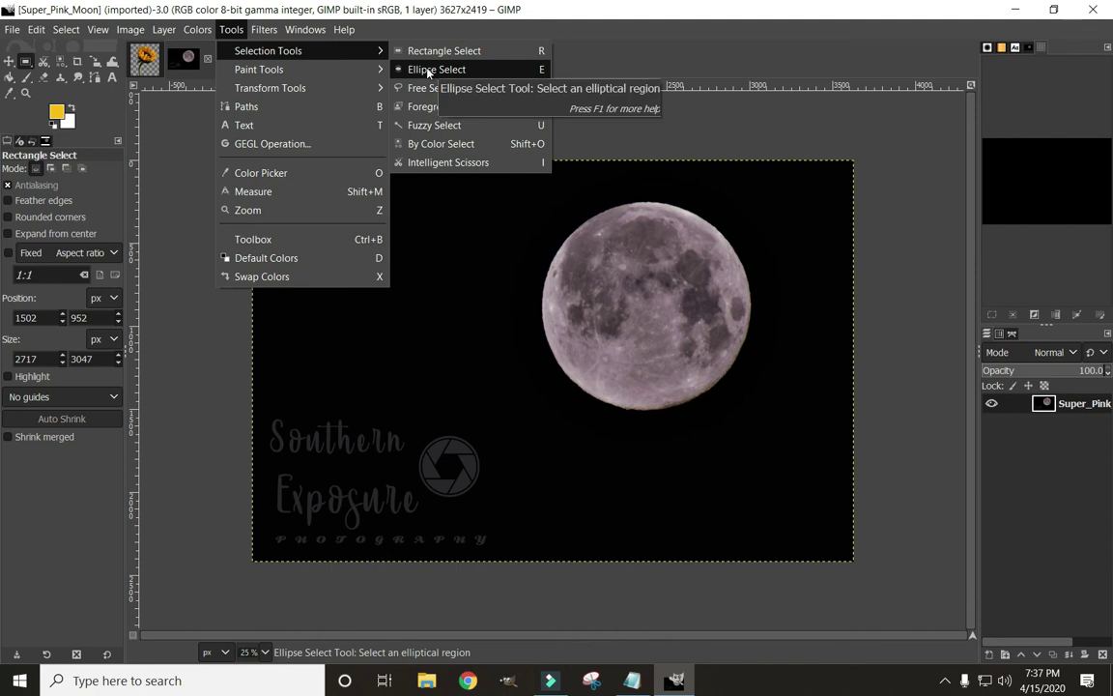
{"action": "left_click", "coordinate": [428, 70]}
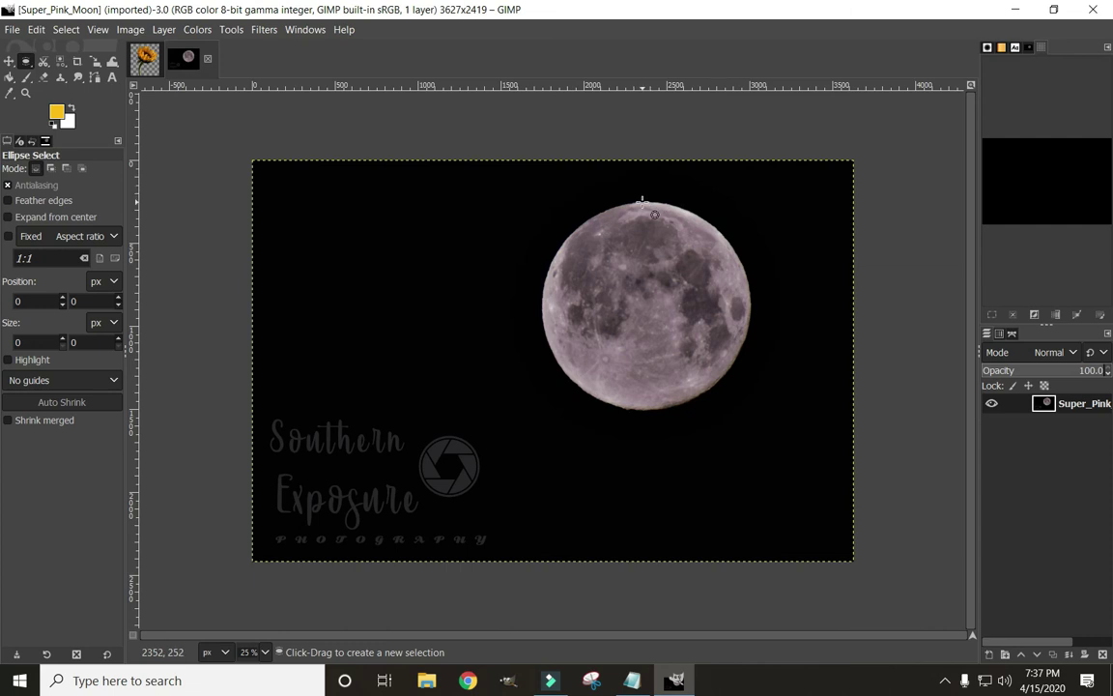
{"action": "left_click_drag", "start_coordinate": [644, 201], "coordinate": [750, 405]}
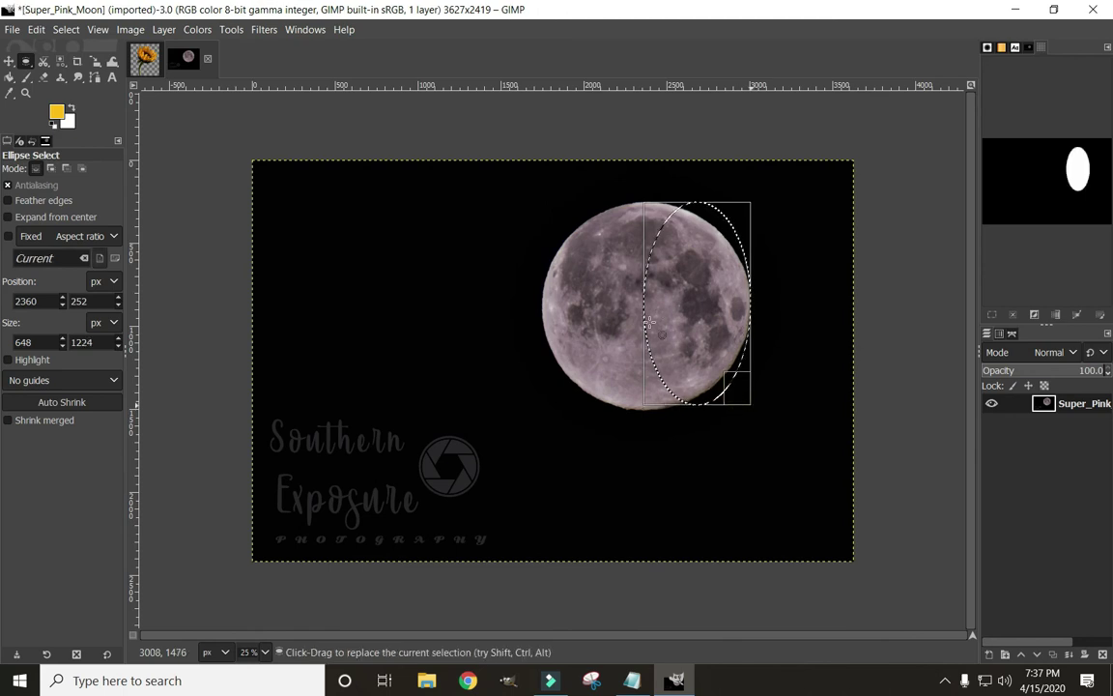
{"action": "left_click_drag", "start_coordinate": [643, 305], "coordinate": [542, 305]}
{"action": "left_click_drag", "start_coordinate": [643, 403], "coordinate": [642, 410]}
{"action": "left_click_drag", "start_coordinate": [641, 201], "coordinate": [640, 199]}
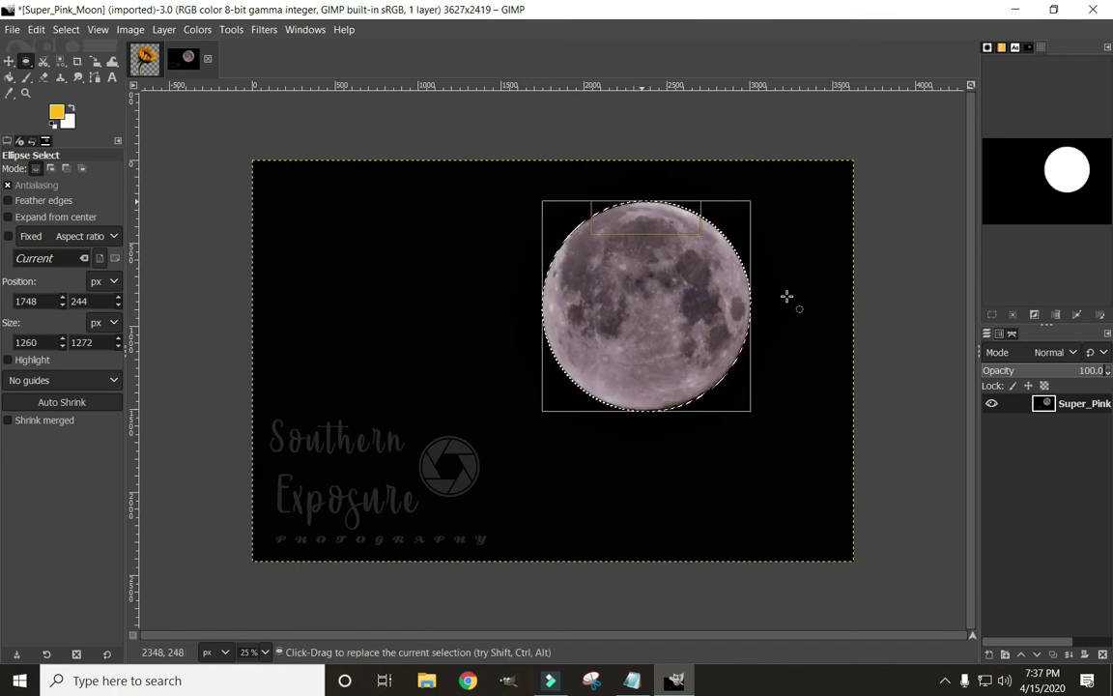
{"action": "key", "text": "Return"}
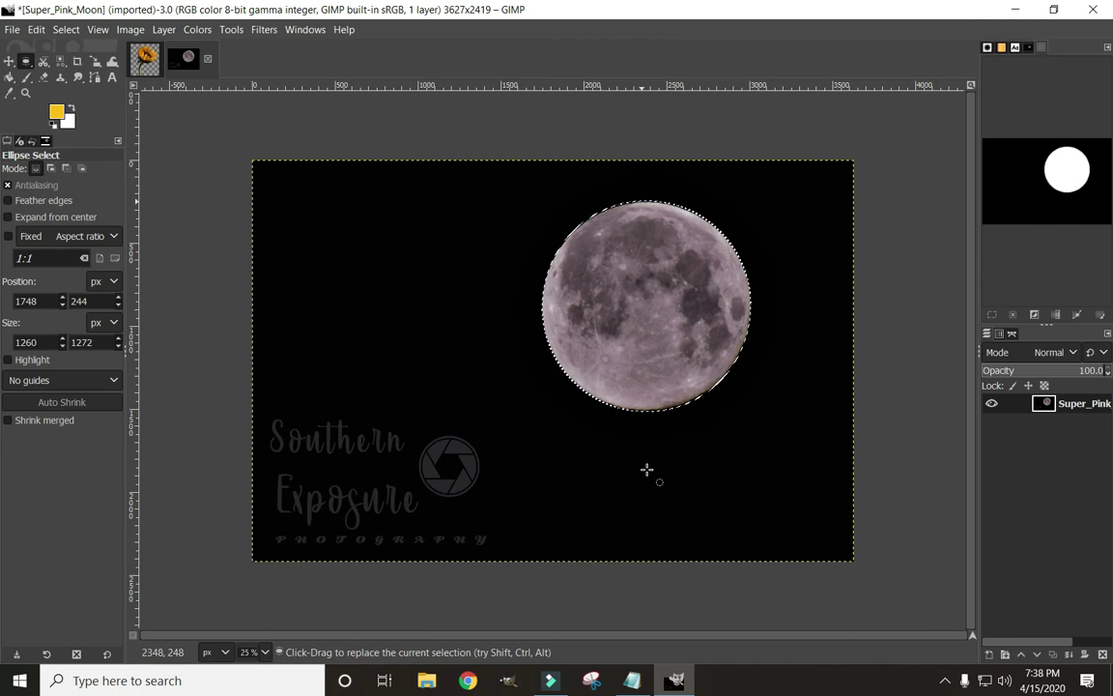
Invert the moon selection and delete the black background to transparency, adding an alpha channel to the layer for this.
{"action": "key", "text": "ctrl"}
{"action": "key", "text": "ctrl+i"}
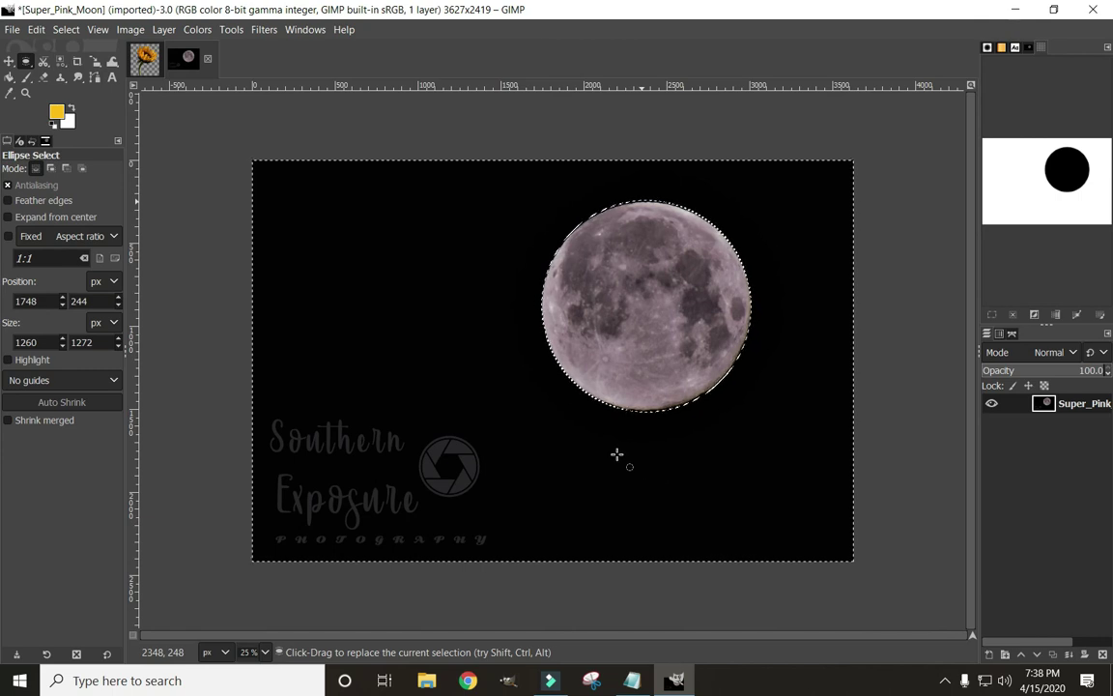
{"action": "right_click", "coordinate": [493, 405]}
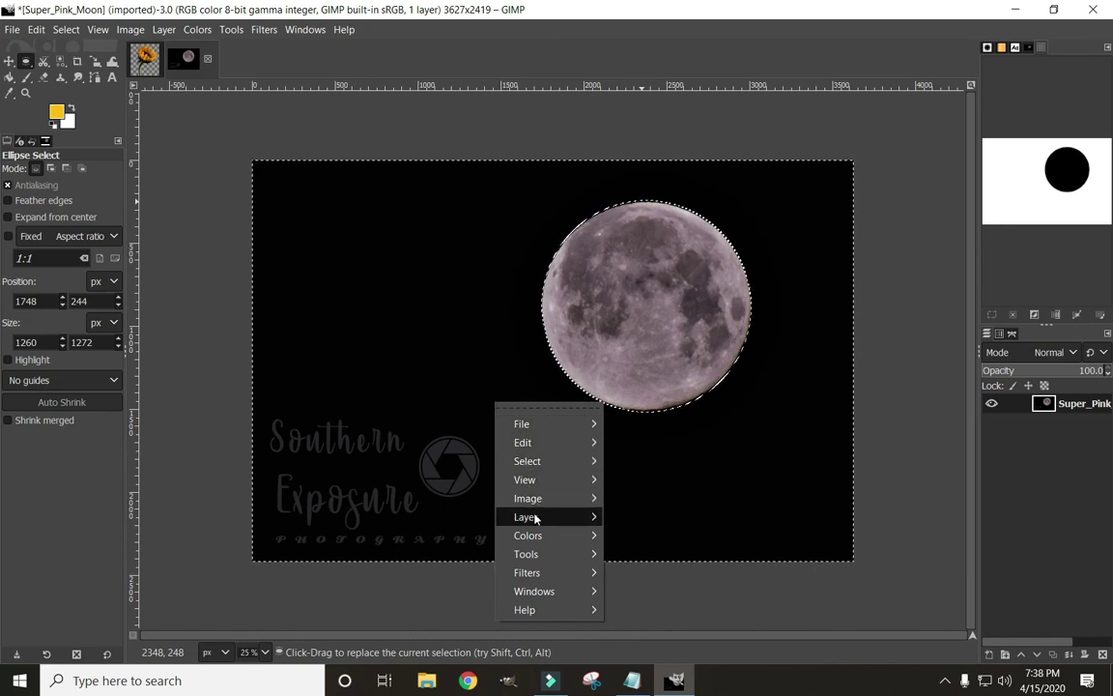
{"action": "mouse_move", "coordinate": [535, 518]}
{"action": "mouse_move", "coordinate": [715, 564]}
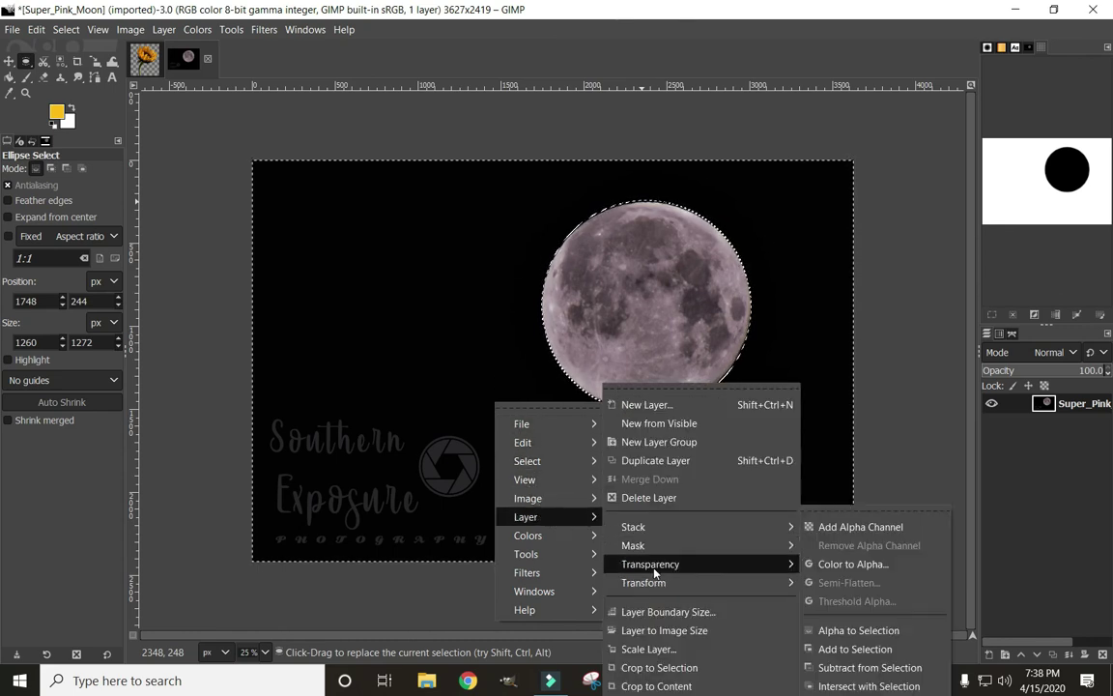
{"action": "left_click", "coordinate": [829, 527]}
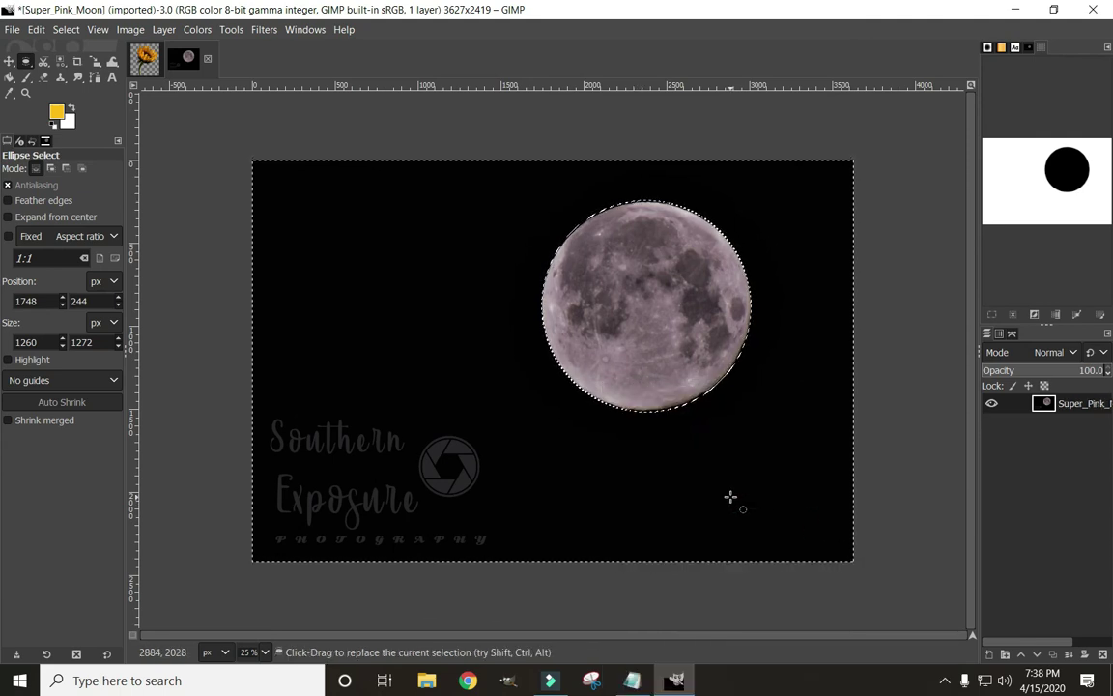
{"action": "key", "text": "Delete"}
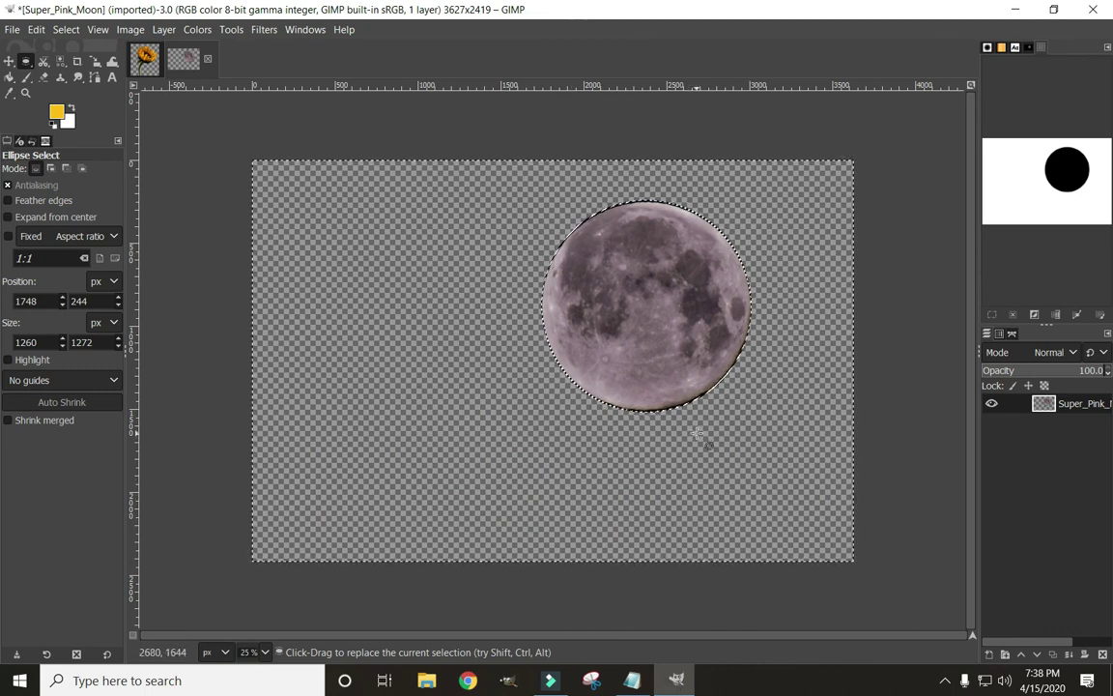
Grow the background selection around the moon by 10 px and feather it by 10 px.
{"action": "left_click", "coordinate": [66, 30]}
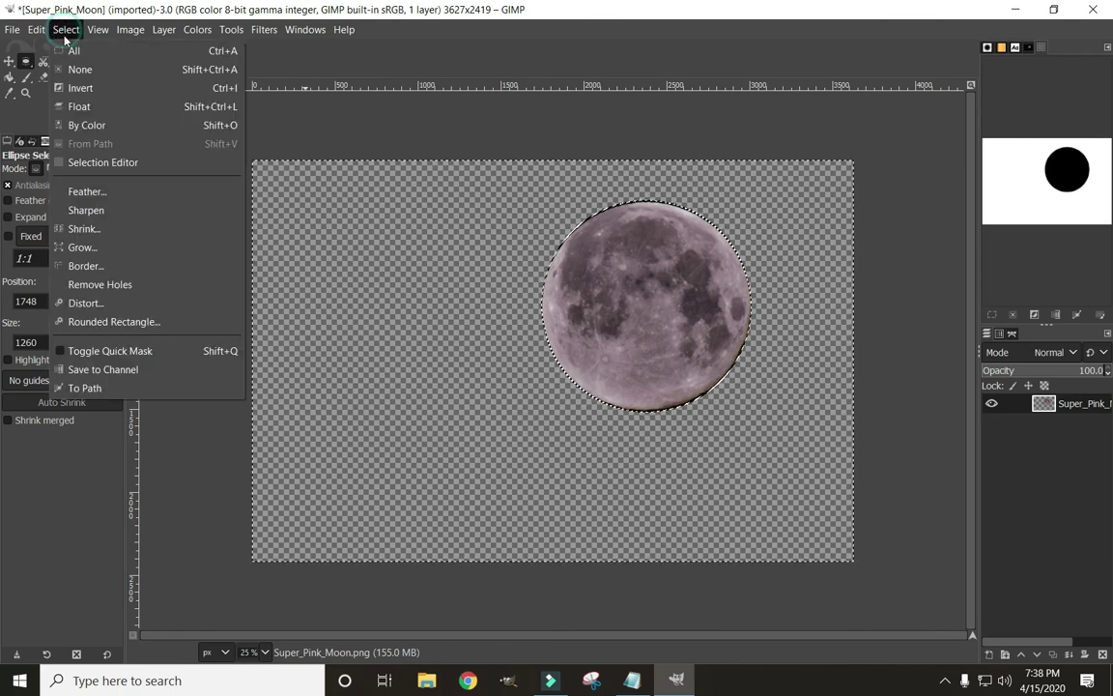
{"action": "left_click", "coordinate": [83, 251]}
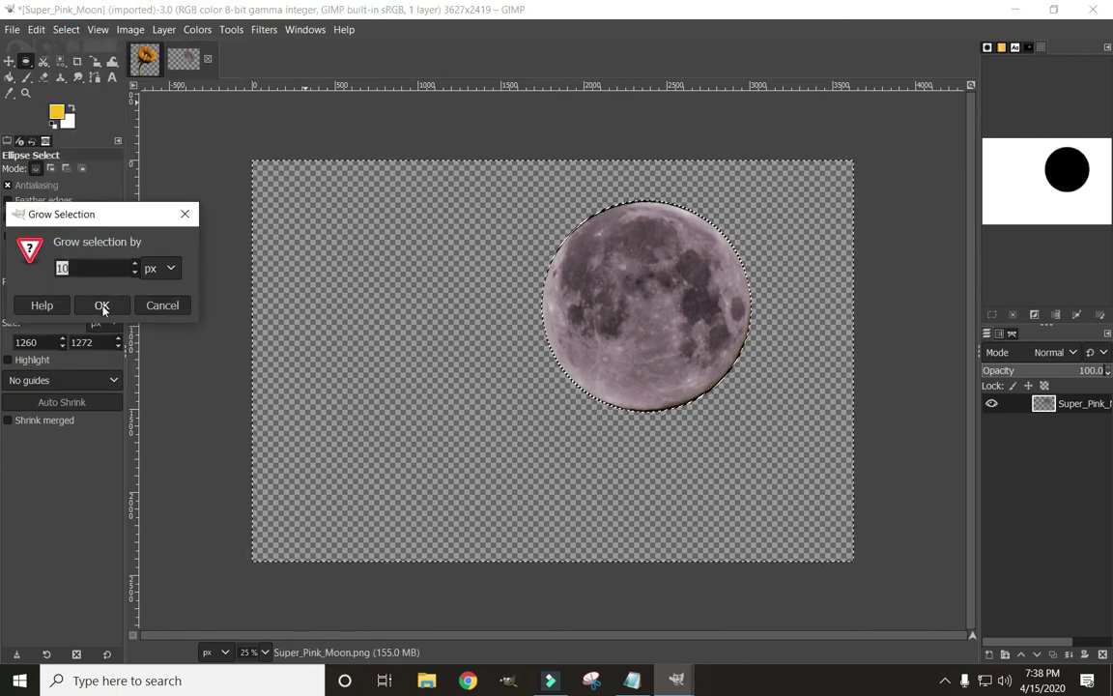
{"action": "left_click", "coordinate": [102, 305]}
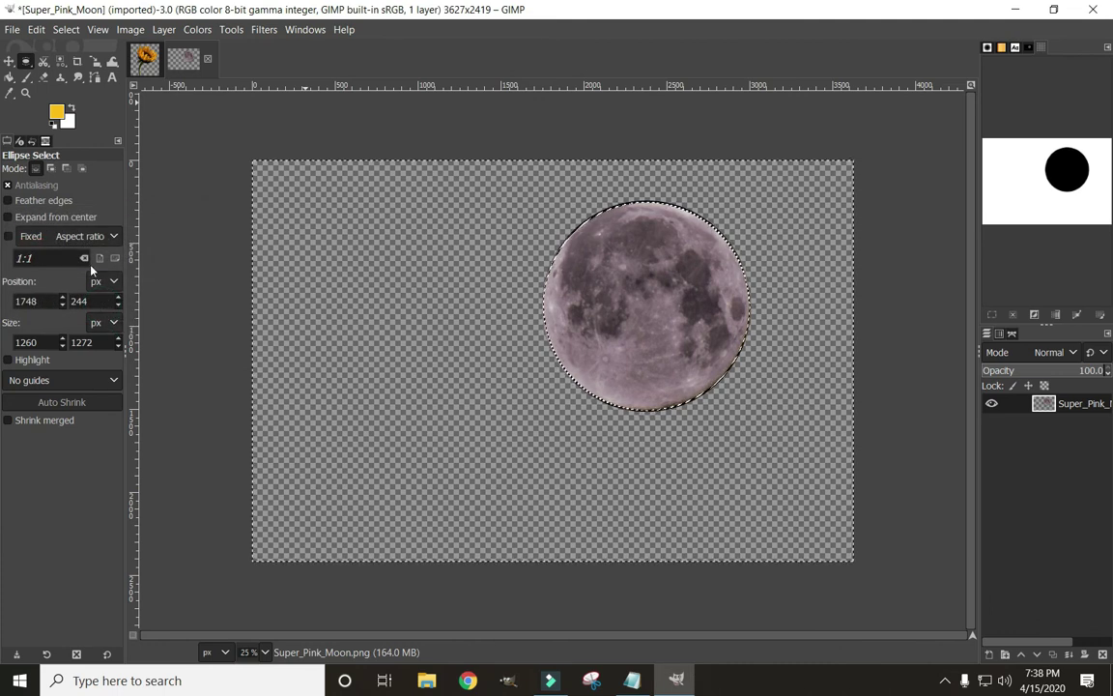
{"action": "left_click", "coordinate": [66, 30]}
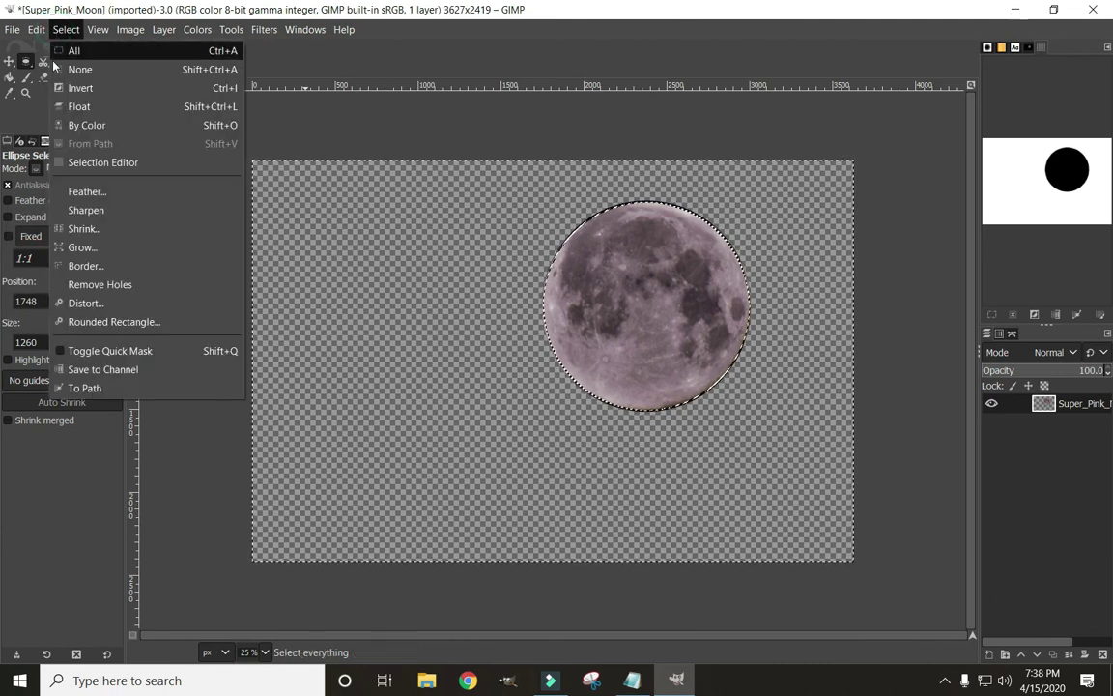
{"action": "left_click", "coordinate": [81, 190]}
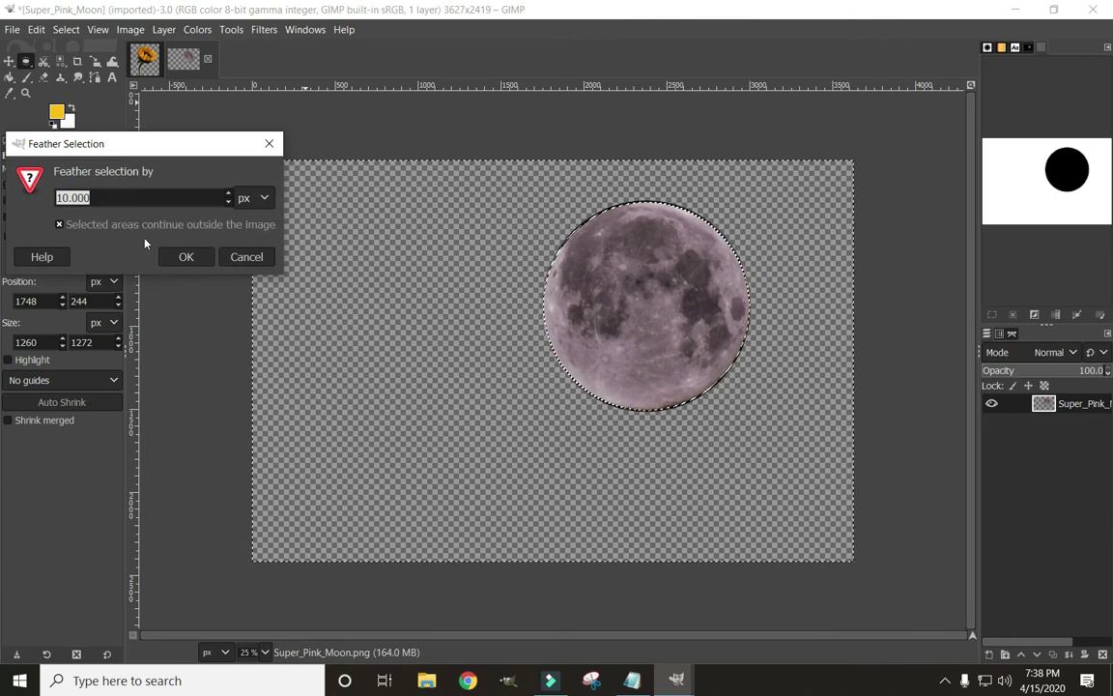
{"action": "left_click", "coordinate": [186, 257]}
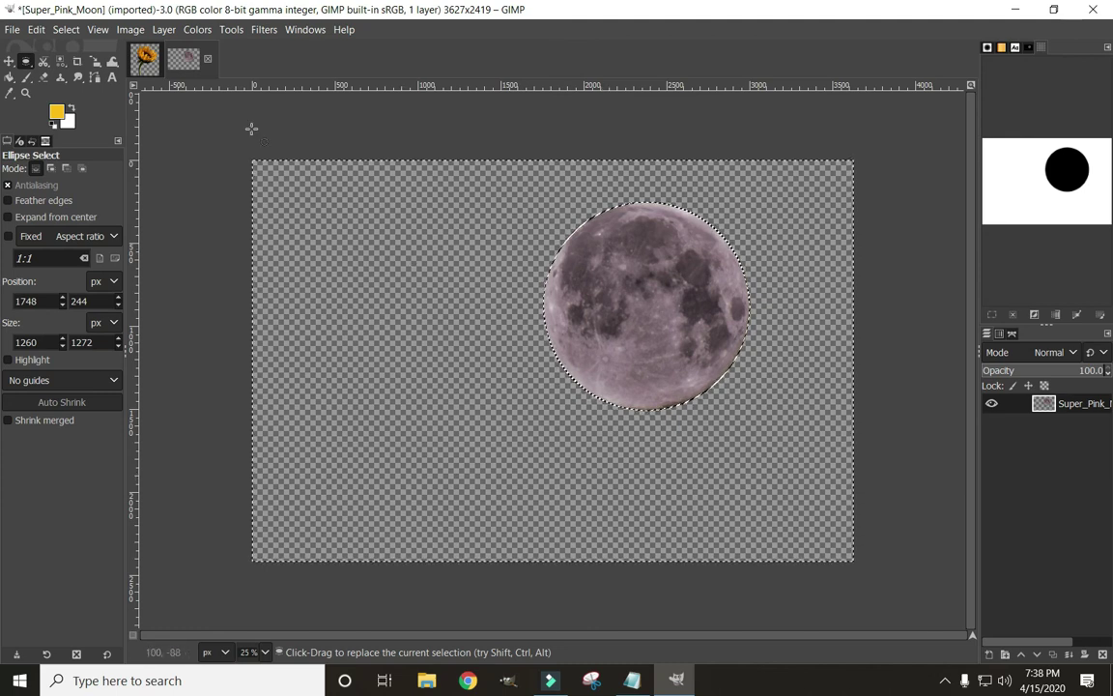
Clear the selection and crop the image to its content so that only the moon's extent remains.
{"action": "left_click", "coordinate": [64, 29]}
{"action": "left_click", "coordinate": [82, 67]}
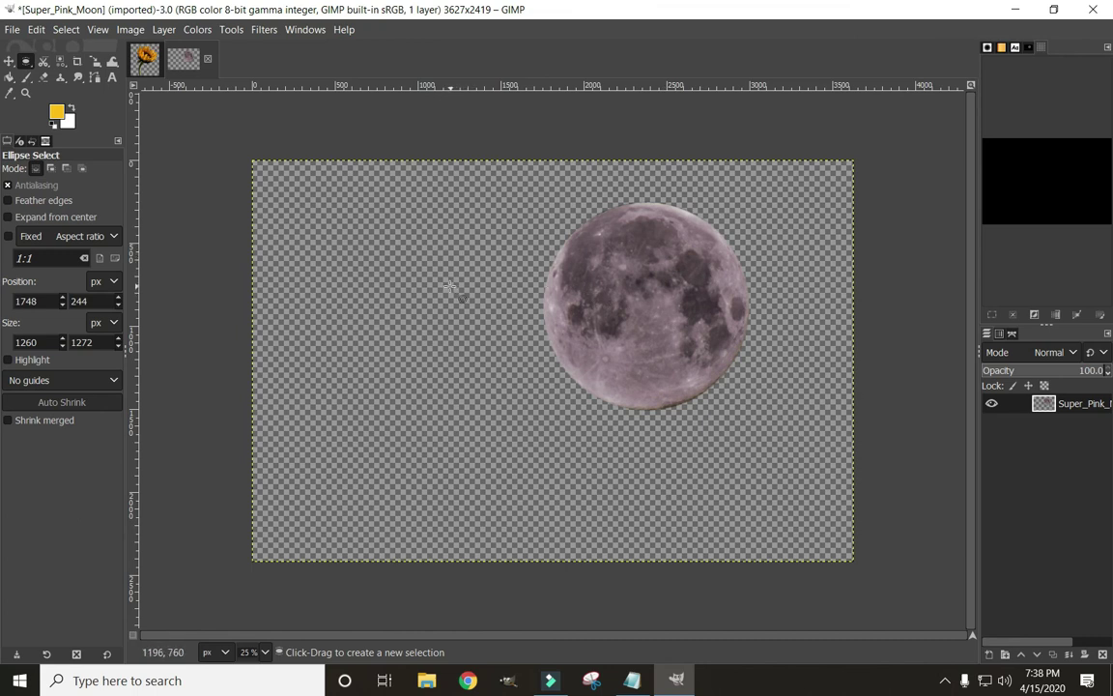
{"action": "right_click", "coordinate": [453, 290]}
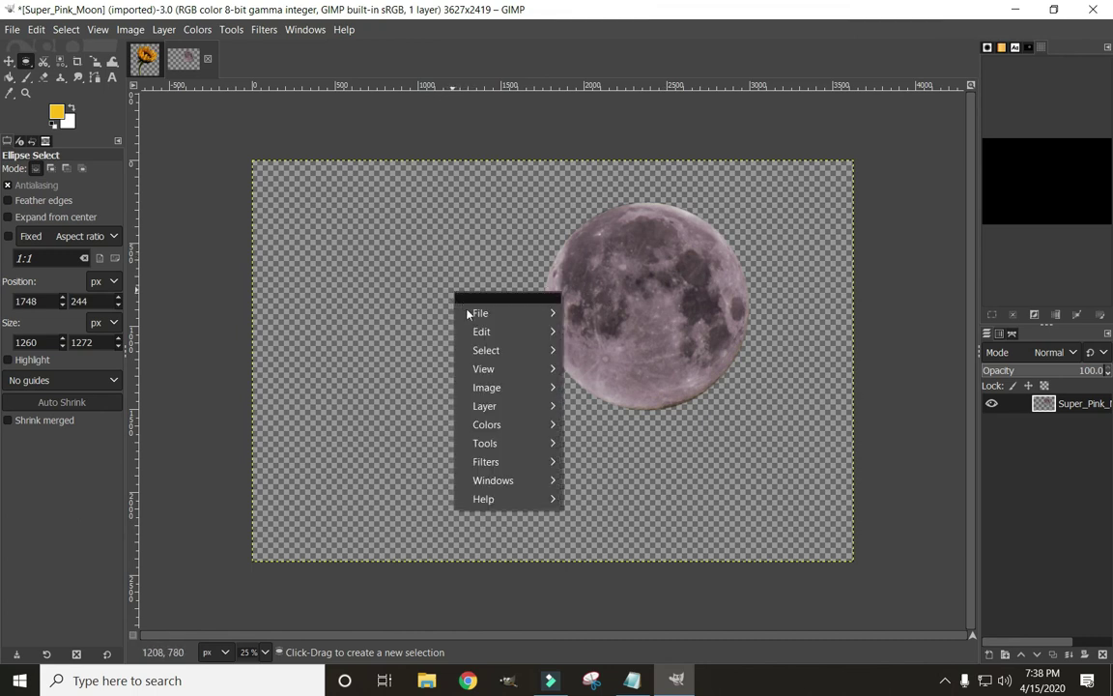
{"action": "mouse_move", "coordinate": [488, 388]}
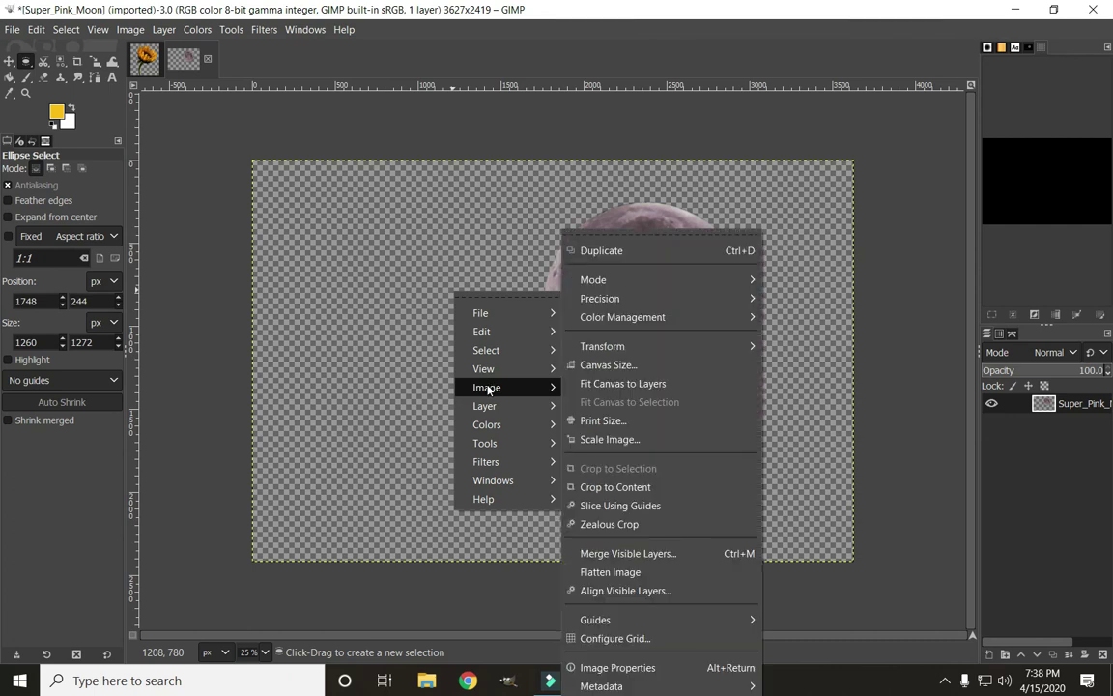
{"action": "left_click", "coordinate": [599, 489]}
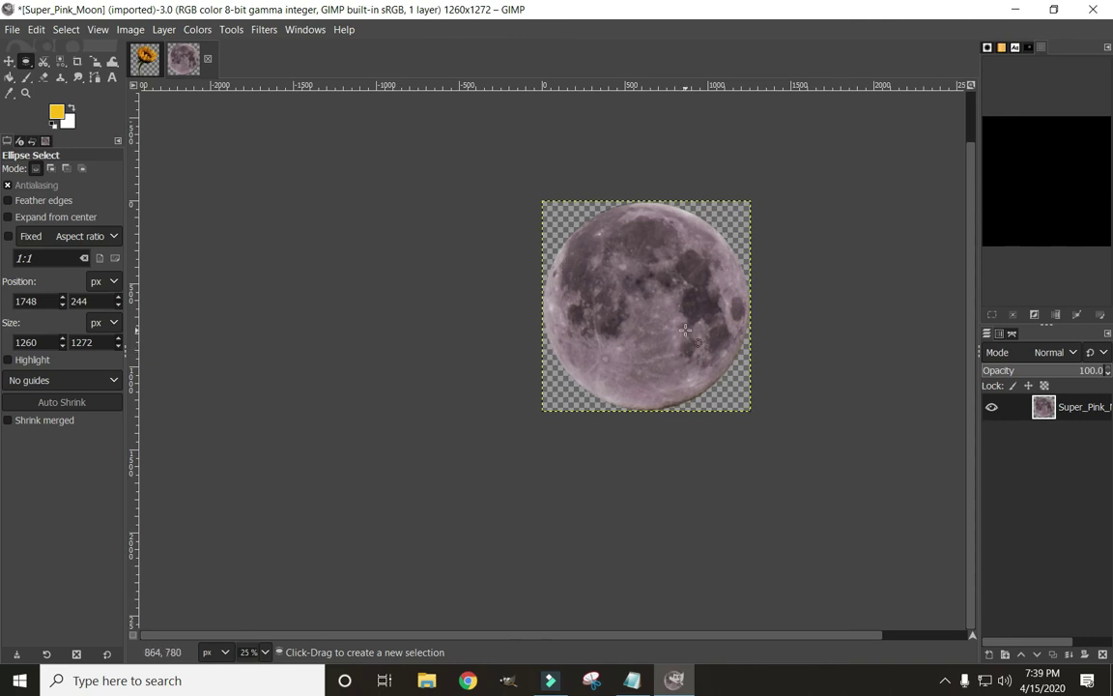
Export the moon as Super_Pink_Moon.png in the "stars sunflower moon and rocks" folder with the default PNG options, replacing the existing file.
{"action": "left_click", "coordinate": [13, 30]}
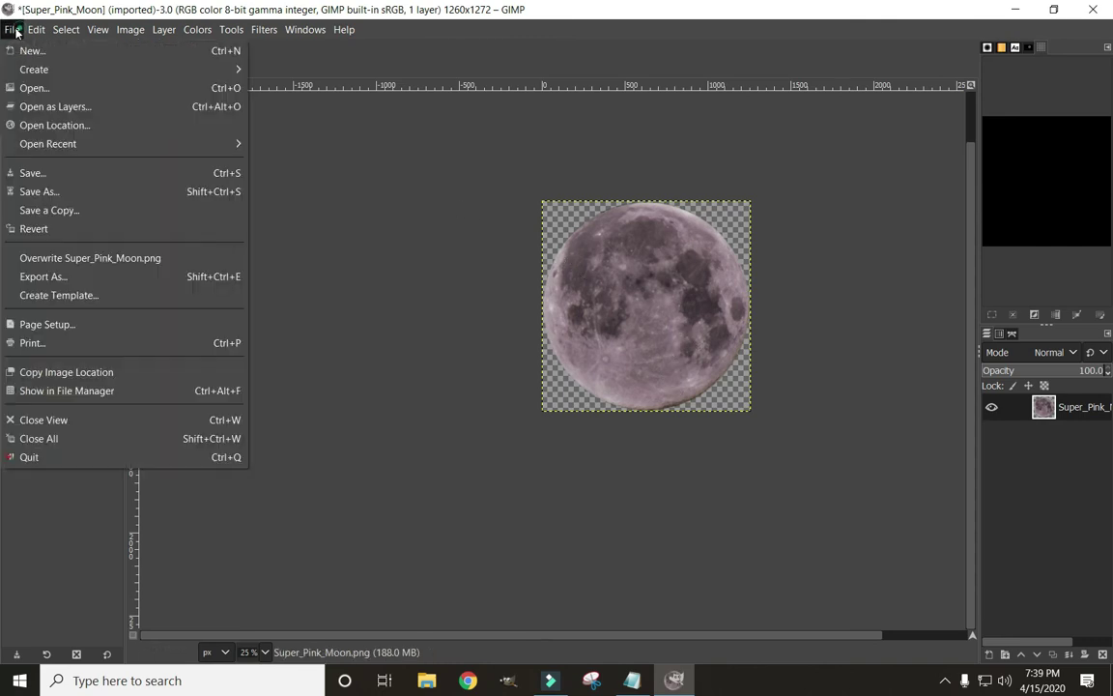
{"action": "left_click", "coordinate": [25, 275]}
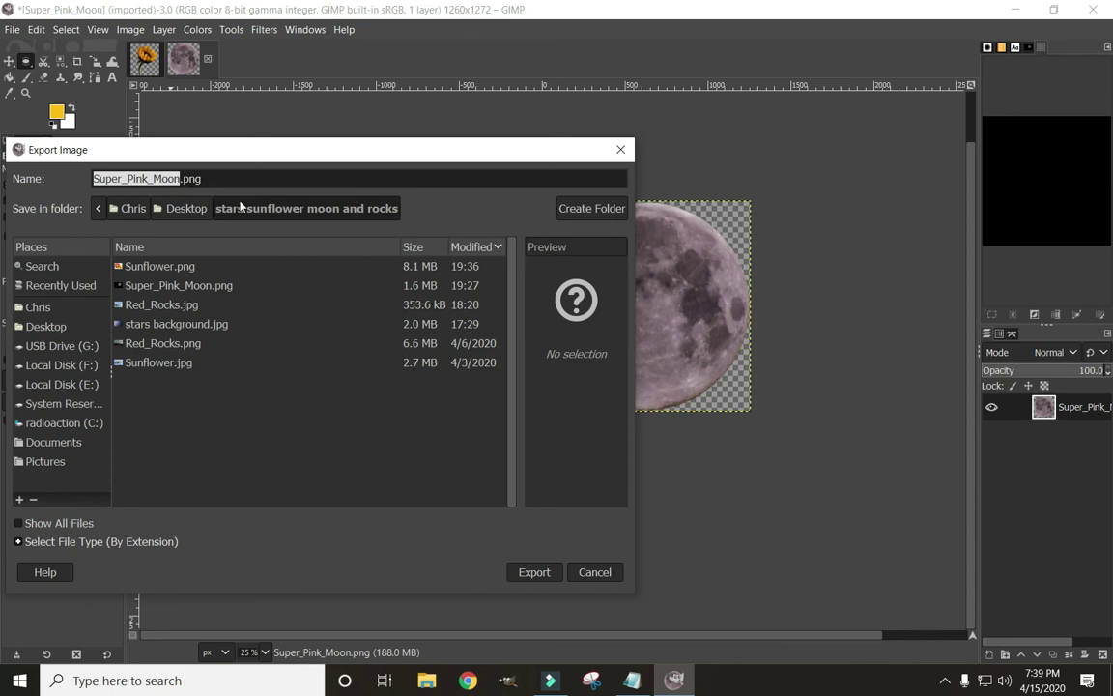
{"action": "left_click", "coordinate": [533, 573]}
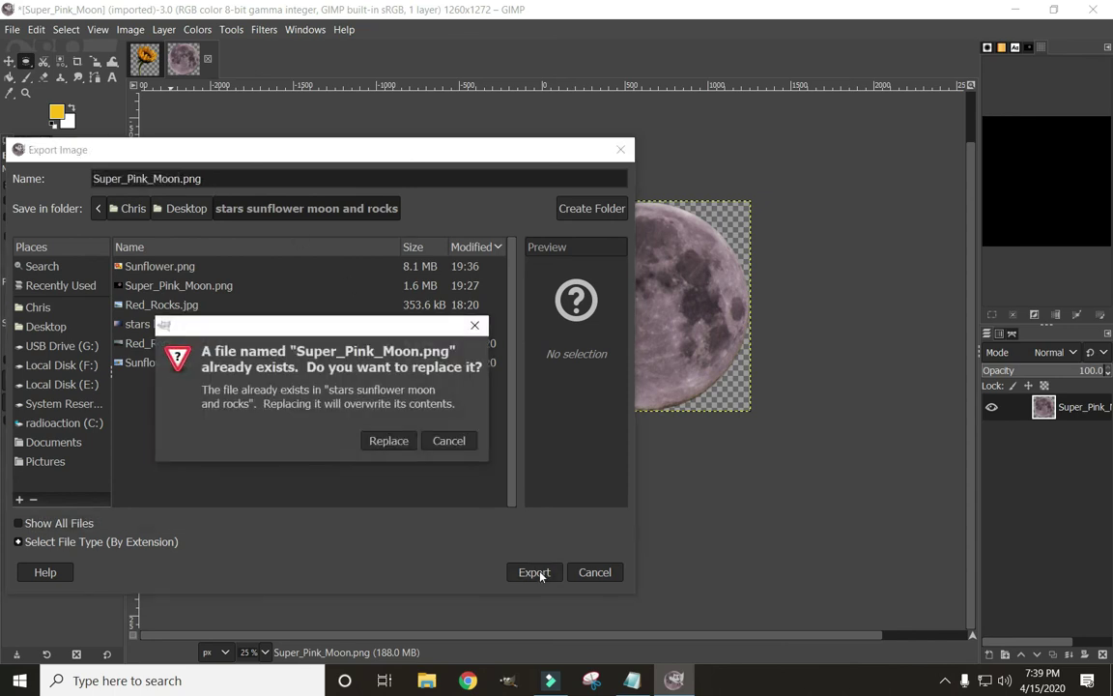
{"action": "left_click", "coordinate": [389, 442]}
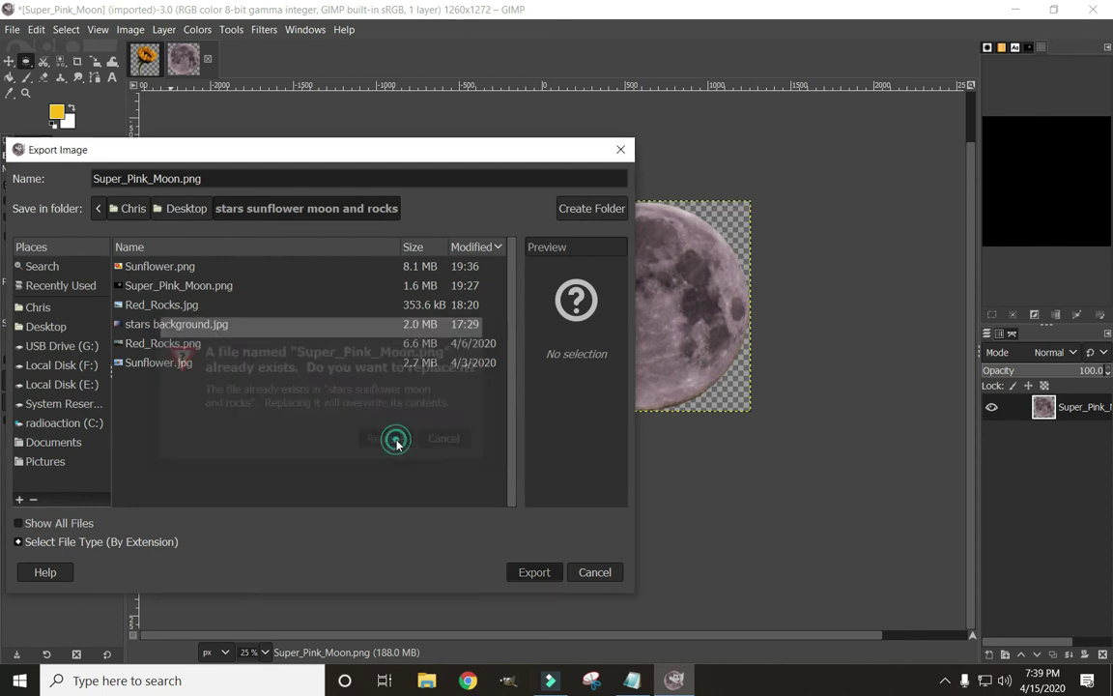
{"action": "left_click", "coordinate": [603, 527]}
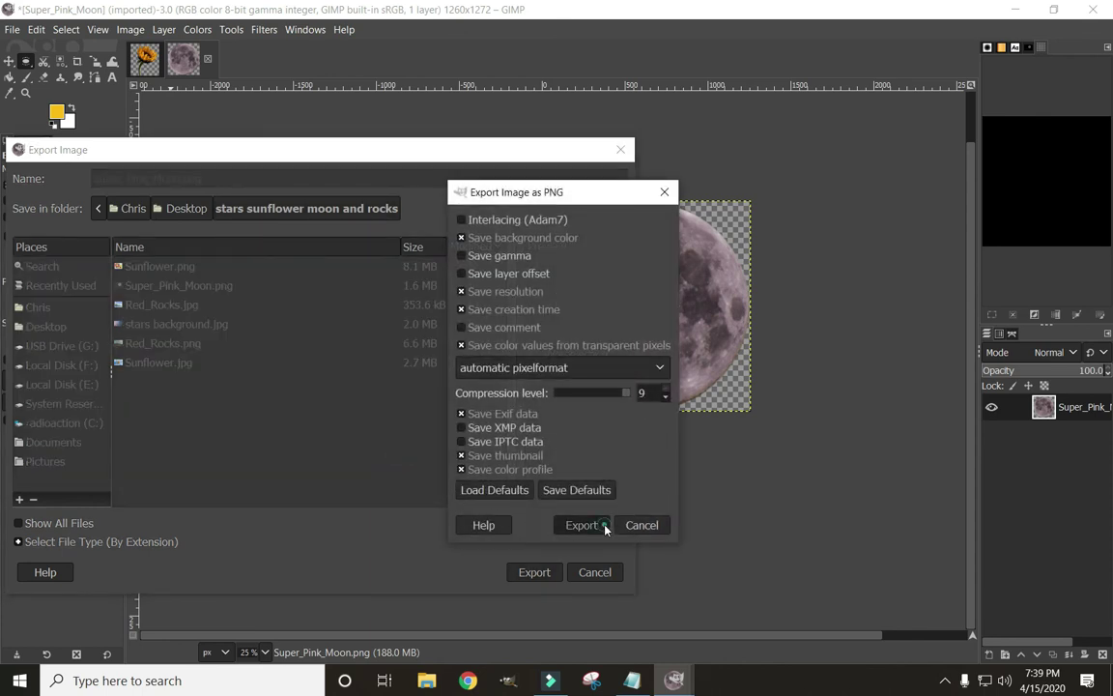
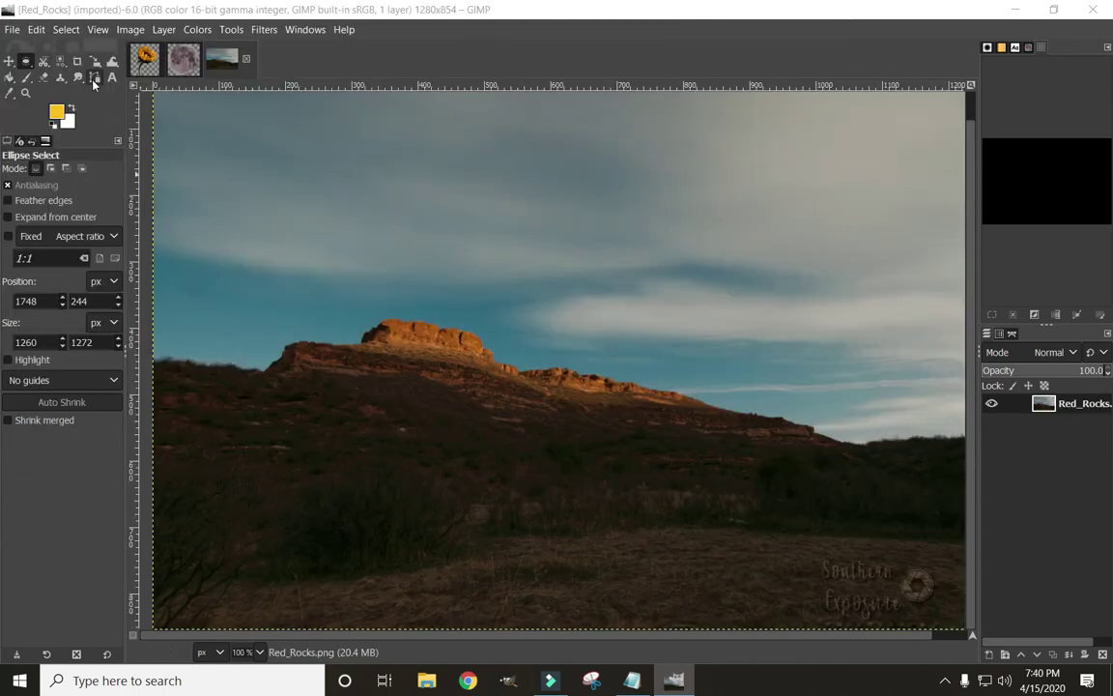
Trace the skyline of Red_Rocks.png with the Paths tool, placing closely spaced anchors from the image's left edge over the orange rock summit.
{"action": "left_click", "coordinate": [93, 78]}
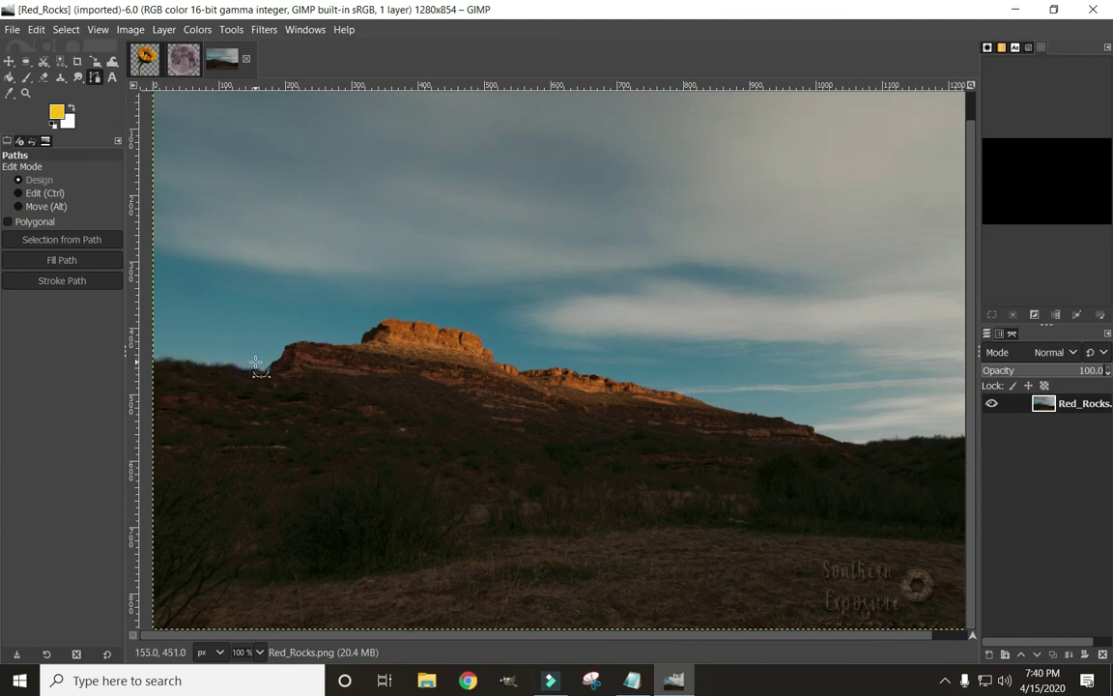
{"action": "left_click", "coordinate": [186, 291]}
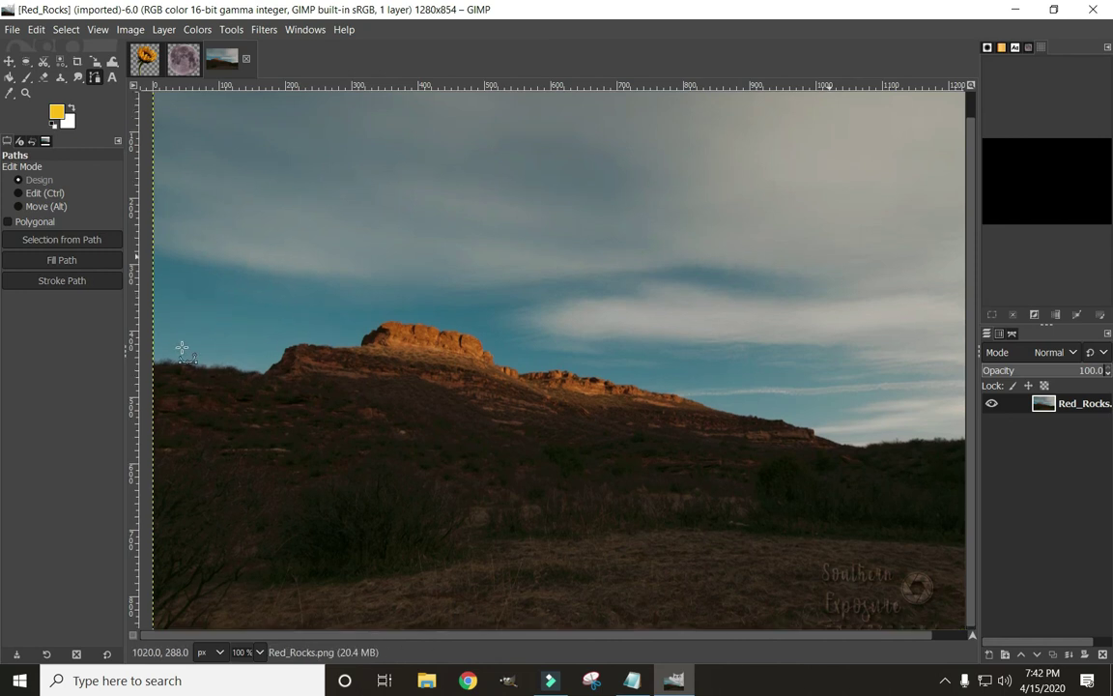
{"action": "left_click", "coordinate": [250, 653]}
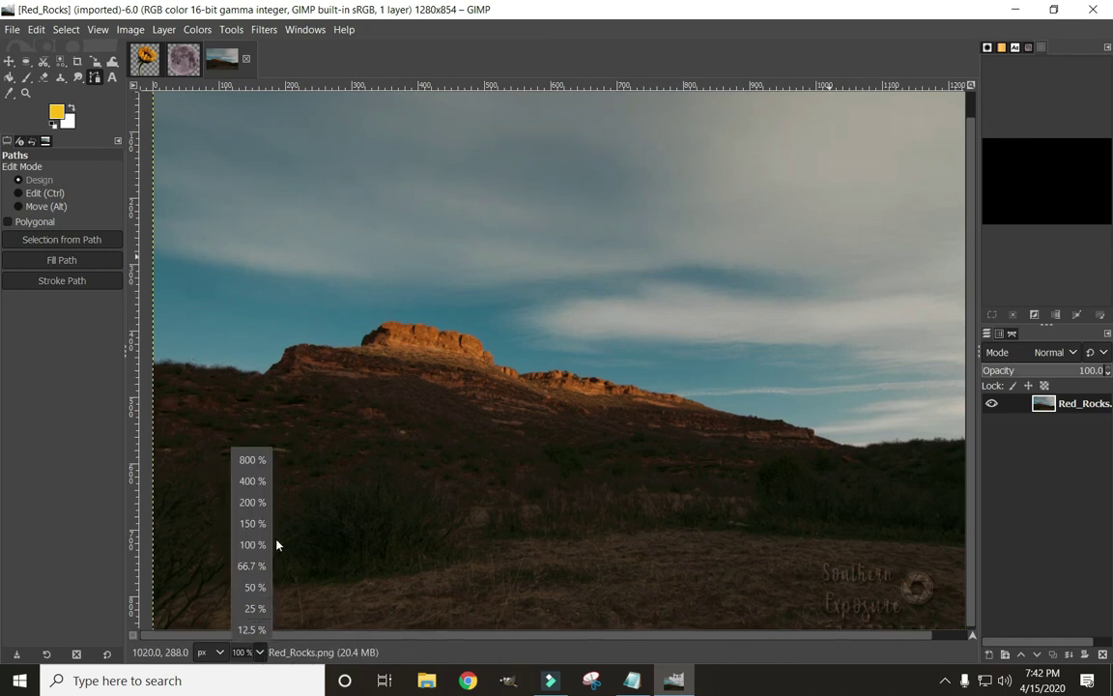
{"action": "left_click", "coordinate": [253, 501]}
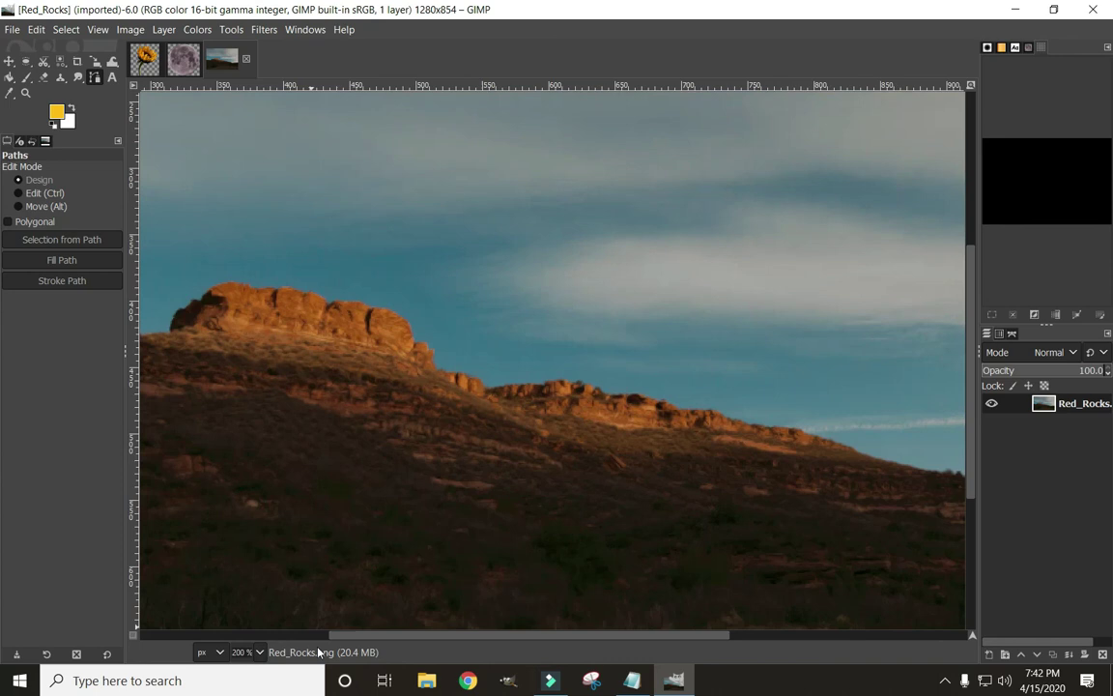
{"action": "left_click_drag", "start_coordinate": [396, 633], "coordinate": [114, 626]}
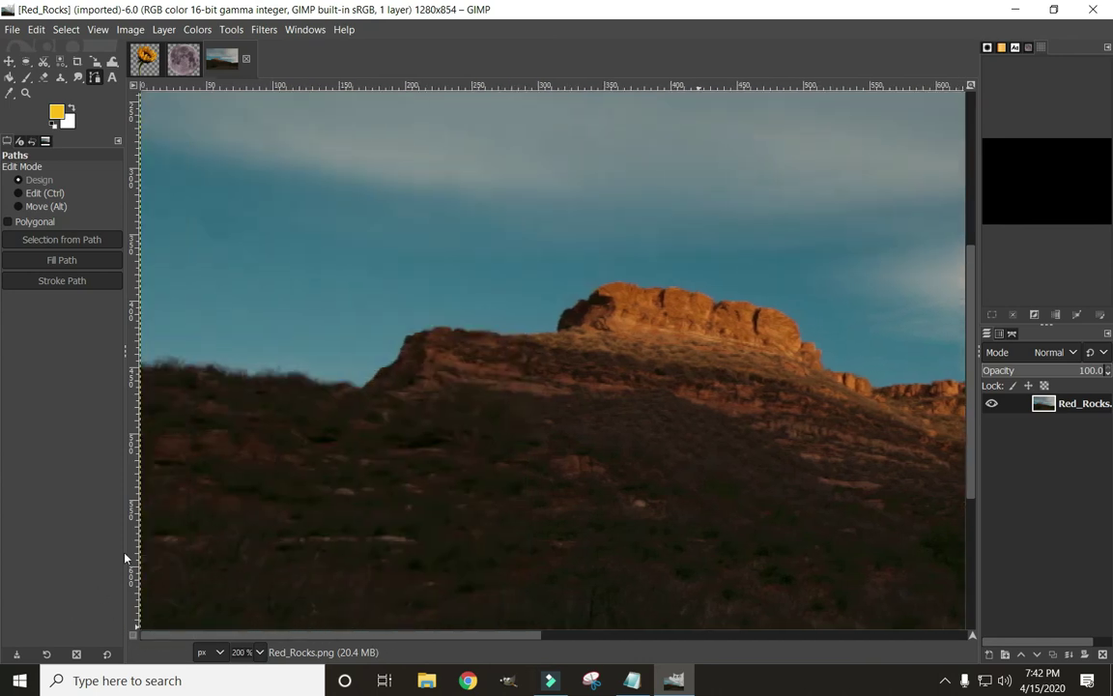
{"action": "left_click", "coordinate": [141, 363]}
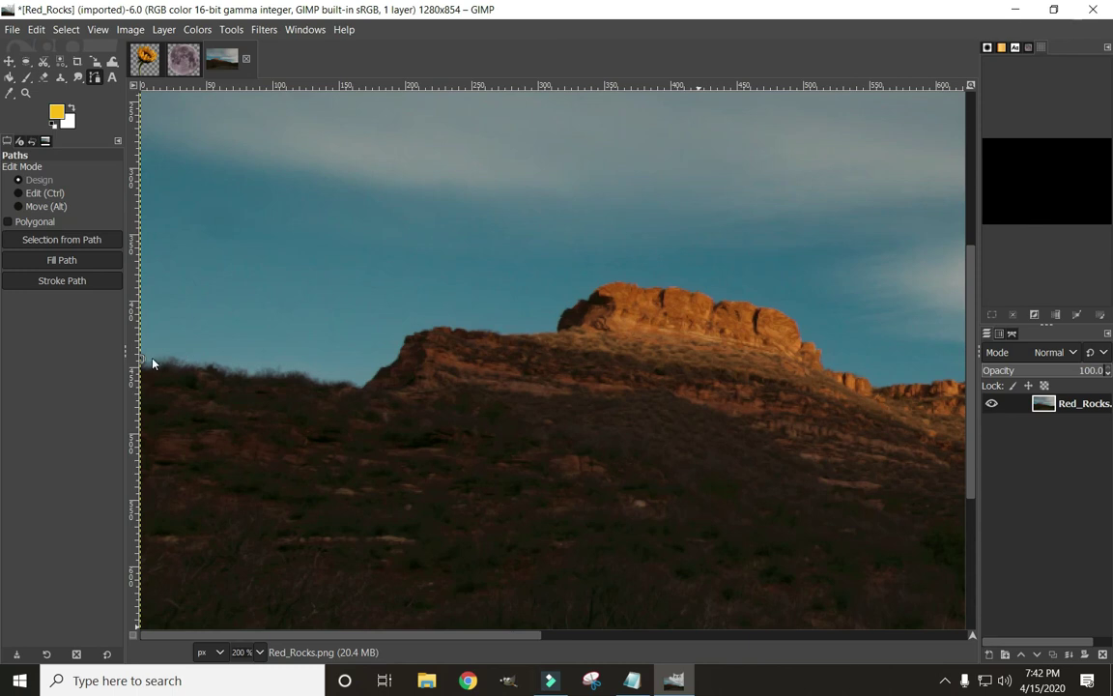
{"action": "left_click", "coordinate": [151, 359]}
{"action": "left_click", "coordinate": [160, 358]}
{"action": "left_click", "coordinate": [168, 355]}
{"action": "left_click", "coordinate": [181, 361]}
{"action": "left_click", "coordinate": [191, 363]}
{"action": "left_click", "coordinate": [203, 360]}
{"action": "left_click", "coordinate": [218, 361]}
{"action": "left_click", "coordinate": [232, 367]}
{"action": "left_click", "coordinate": [248, 369]}
{"action": "left_click", "coordinate": [279, 369]}
{"action": "left_click", "coordinate": [312, 375]}
{"action": "left_click", "coordinate": [340, 378]}
{"action": "left_click", "coordinate": [366, 381]}
{"action": "left_click", "coordinate": [384, 363]}
{"action": "left_click", "coordinate": [397, 352]}
{"action": "left_click", "coordinate": [428, 327]}
{"action": "left_click", "coordinate": [465, 326]}
{"action": "left_click", "coordinate": [482, 329]}
{"action": "left_click", "coordinate": [515, 332]}
{"action": "left_click", "coordinate": [536, 330]}
{"action": "left_click", "coordinate": [557, 328]}
{"action": "left_click", "coordinate": [567, 306]}
{"action": "left_click", "coordinate": [588, 297]}
{"action": "left_click", "coordinate": [601, 286]}
{"action": "left_click", "coordinate": [636, 281]}
{"action": "left_click", "coordinate": [678, 285]}
{"action": "left_click", "coordinate": [691, 291]}
{"action": "left_click", "coordinate": [699, 291]}
{"action": "left_click", "coordinate": [712, 296]}
{"action": "left_click", "coordinate": [721, 300]}
{"action": "left_click", "coordinate": [738, 299]}
{"action": "left_click", "coordinate": [755, 302]}
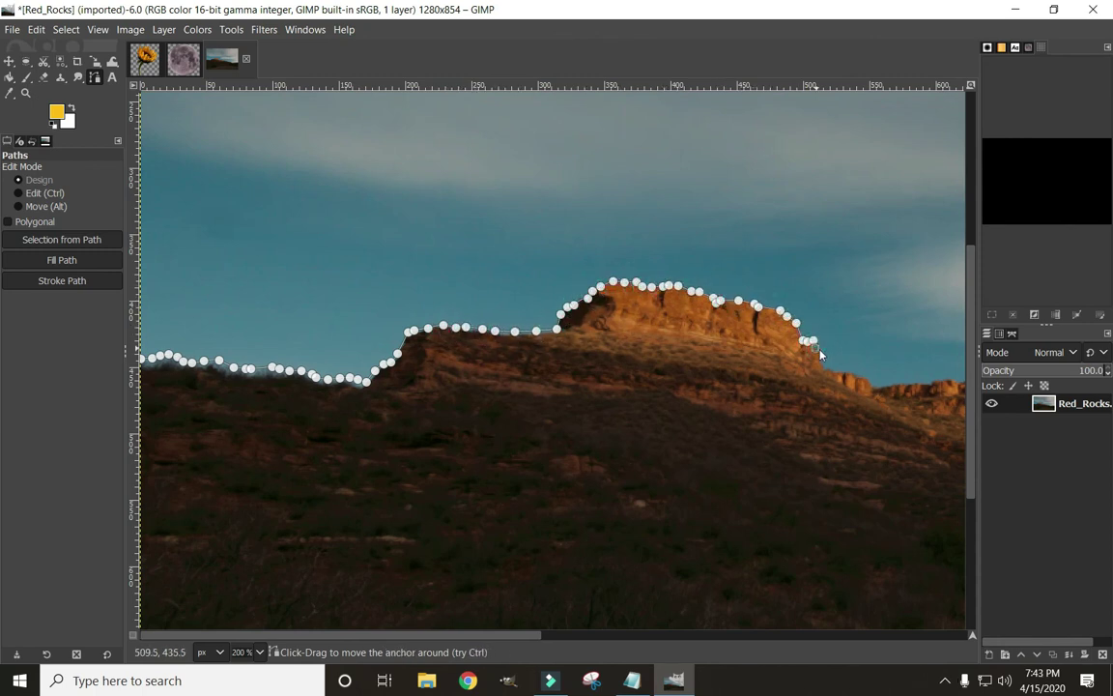
{"action": "left_click", "coordinate": [867, 386]}
Continue the path along the descending ridge and the dark bushes up to the image's right edge.
{"action": "left_click_drag", "start_coordinate": [535, 634], "coordinate": [848, 634]}
{"action": "left_click", "coordinate": [340, 390]}
{"action": "left_click", "coordinate": [370, 396]}
{"action": "left_click", "coordinate": [386, 397]}
{"action": "left_click", "coordinate": [411, 400]}
{"action": "left_click", "coordinate": [439, 410]}
{"action": "left_click", "coordinate": [473, 416]}
{"action": "left_click", "coordinate": [512, 424]}
{"action": "left_click", "coordinate": [544, 429]}
{"action": "left_click", "coordinate": [578, 442]}
{"action": "left_click", "coordinate": [602, 450]}
{"action": "left_click", "coordinate": [686, 472]}
{"action": "left_click", "coordinate": [741, 477]}
{"action": "left_click", "coordinate": [758, 484]}
{"action": "left_click", "coordinate": [794, 494]}
{"action": "left_click", "coordinate": [819, 509]}
{"action": "left_click", "coordinate": [846, 518]}
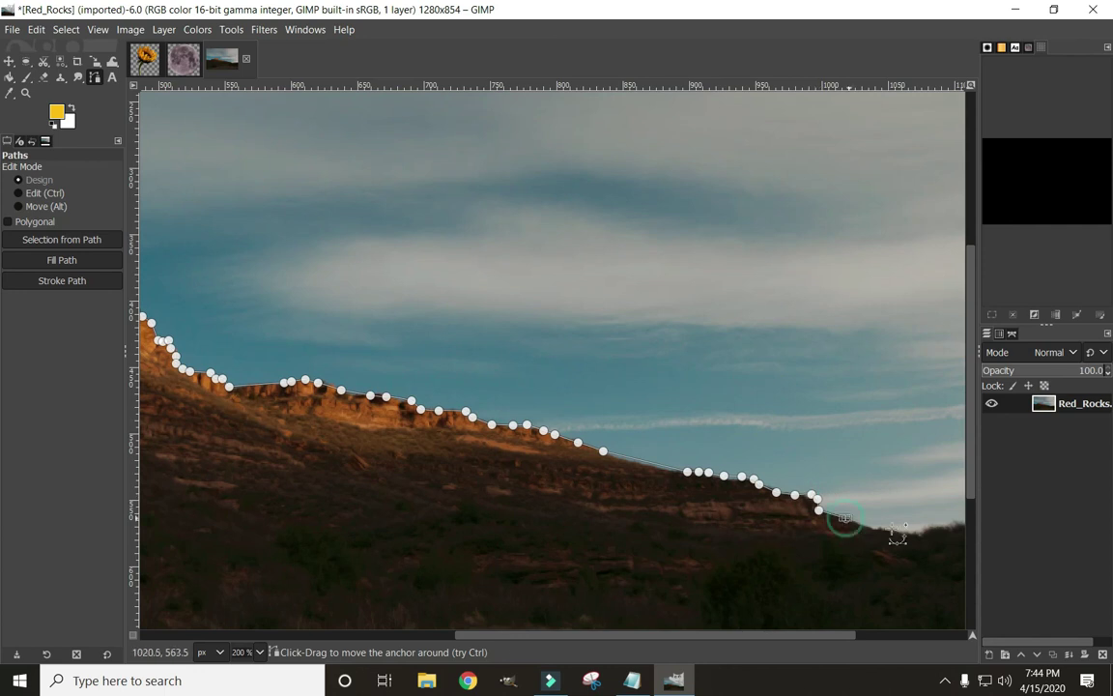
{"action": "left_click", "coordinate": [880, 530]}
{"action": "scroll", "coordinate": [735, 502], "scroll_direction": "right", "scroll_amount": 5}
{"action": "left_click", "coordinate": [676, 525]}
{"action": "left_click", "coordinate": [719, 518]}
{"action": "left_click", "coordinate": [753, 514]}
{"action": "left_click", "coordinate": [785, 518]}
{"action": "left_click", "coordinate": [812, 514]}
{"action": "left_click", "coordinate": [887, 514]}
{"action": "left_click", "coordinate": [920, 512]}
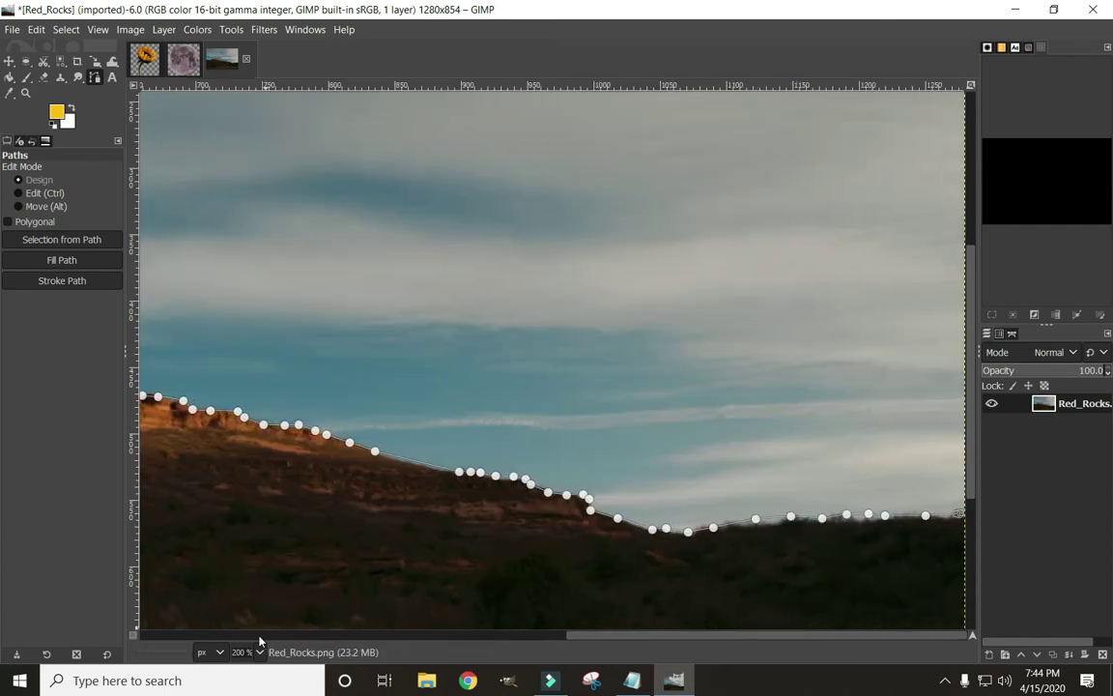
View the whole rocks image with the traced ridge path and an empty margin around it at 66.7% zoom.
{"action": "key", "text": "1"}
{"action": "scroll", "coordinate": [568, 567], "scroll_direction": "left", "scroll_amount": 4}
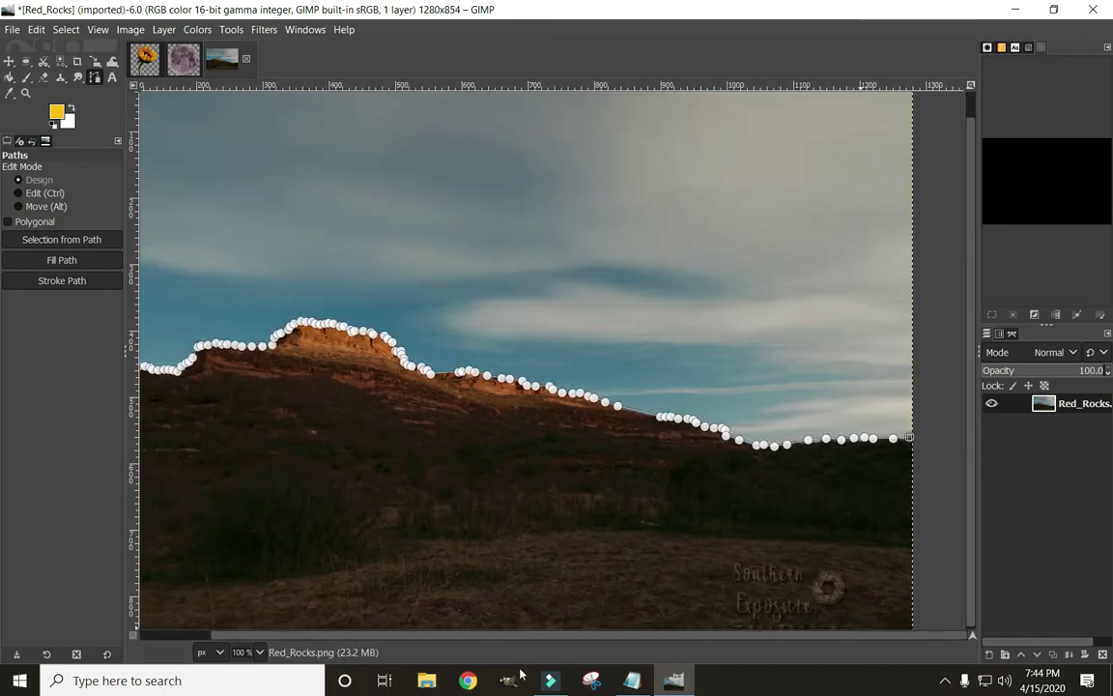
{"action": "left_click", "coordinate": [261, 652]}
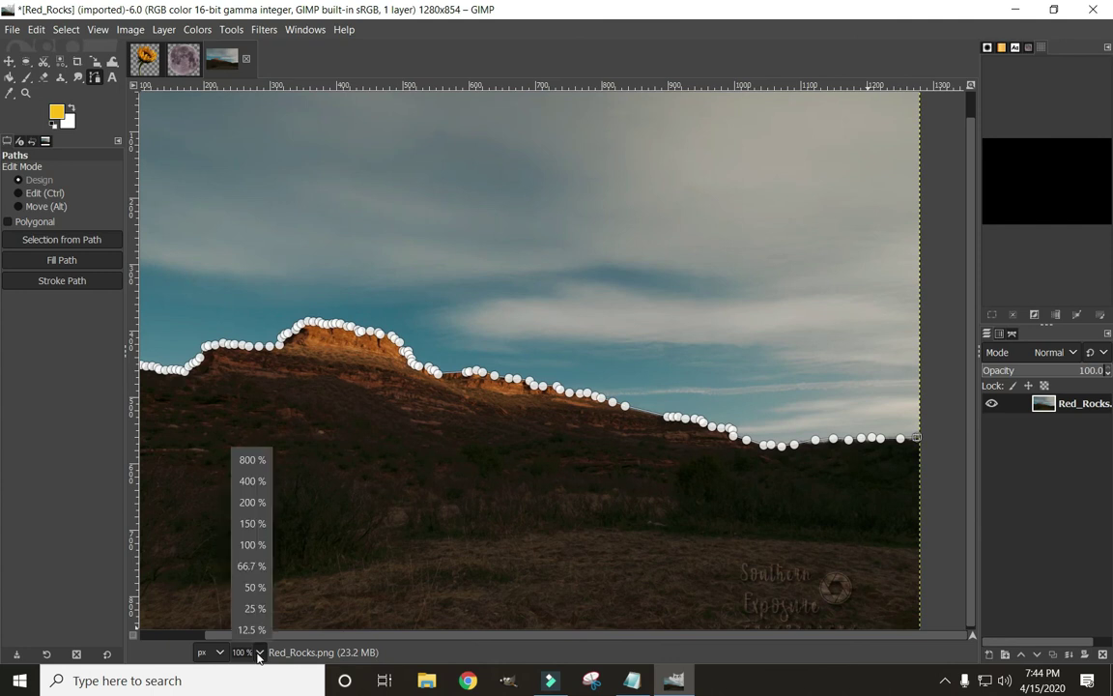
{"action": "left_click", "coordinate": [244, 587]}
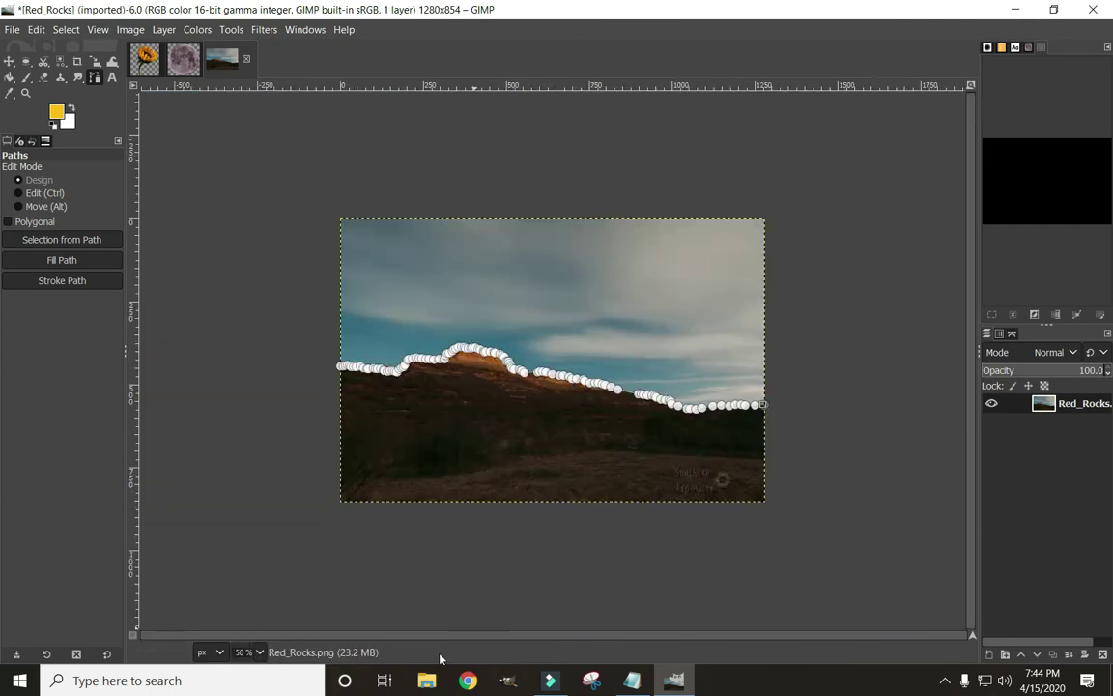
{"action": "left_click", "coordinate": [261, 652]}
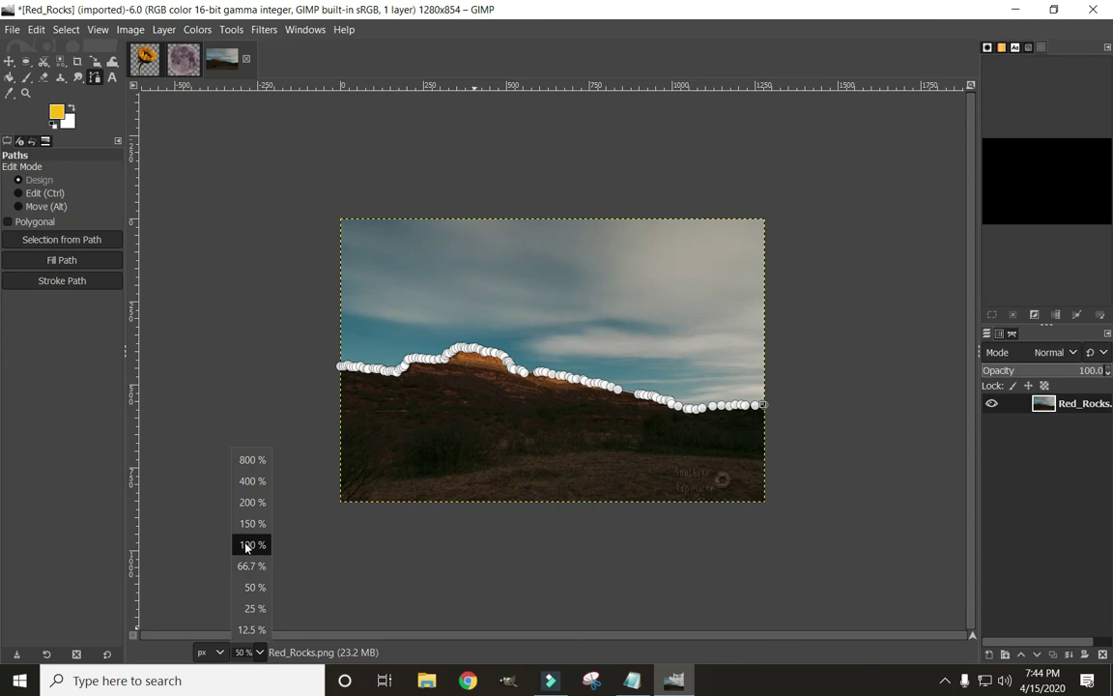
{"action": "left_click", "coordinate": [249, 566]}
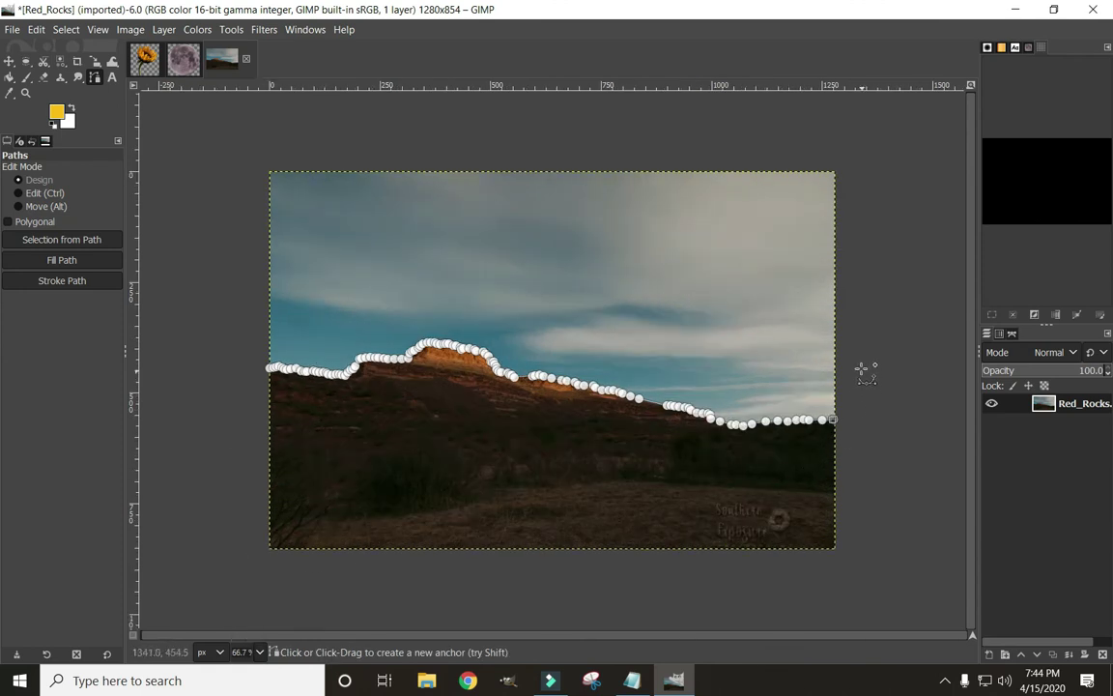
Extend the ridge path outside the image around the whole sky and bring it back to the skyline's starting point at the left edge.
{"action": "left_click", "coordinate": [840, 152]}
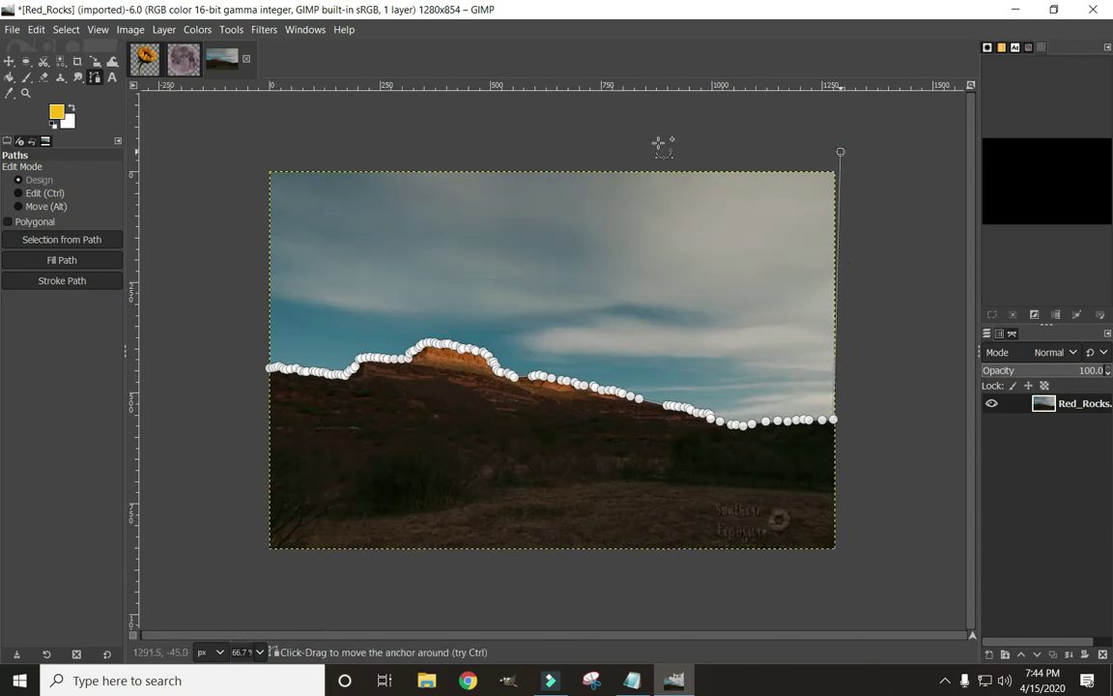
{"action": "left_click", "coordinate": [264, 164]}
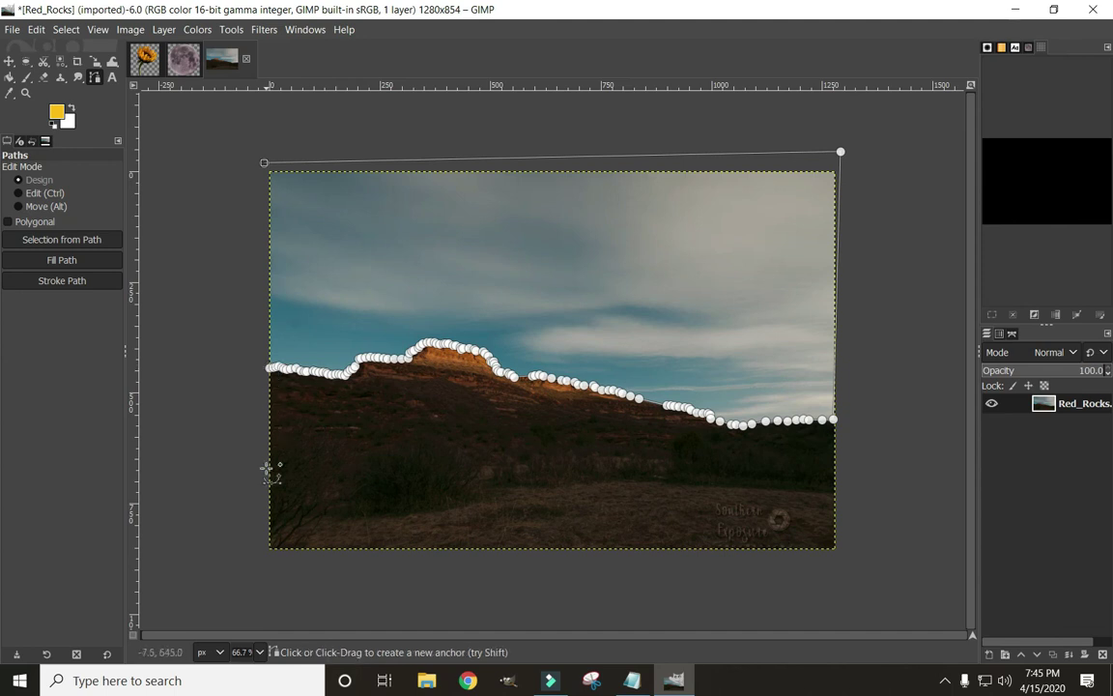
{"action": "left_click", "coordinate": [260, 652]}
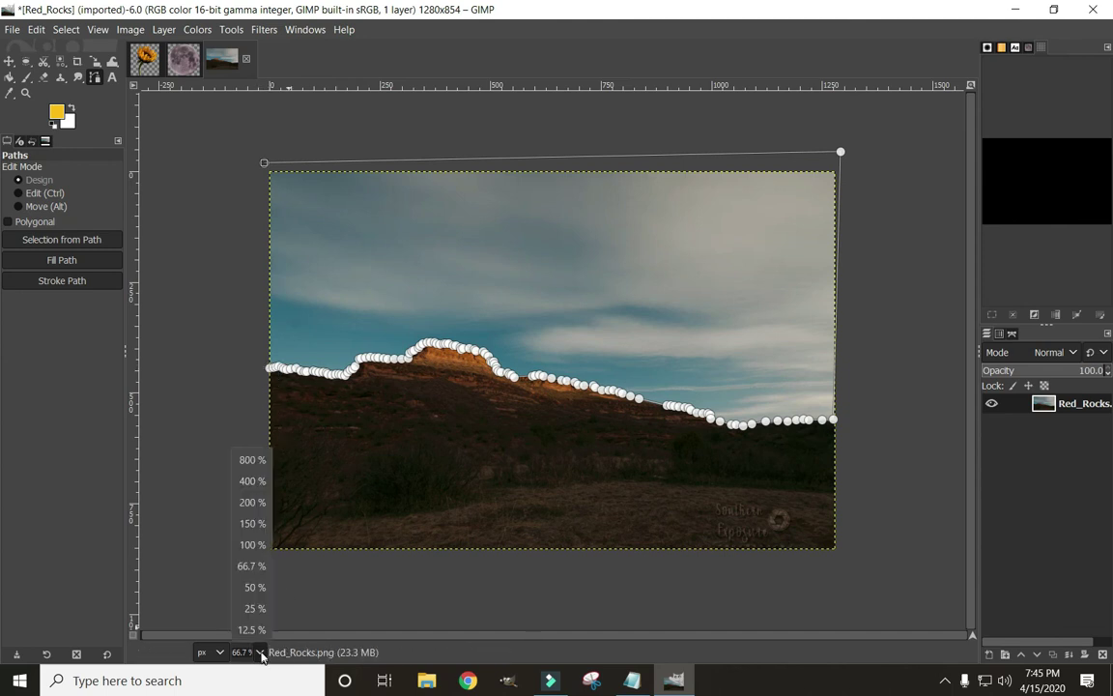
{"action": "left_click", "coordinate": [251, 481]}
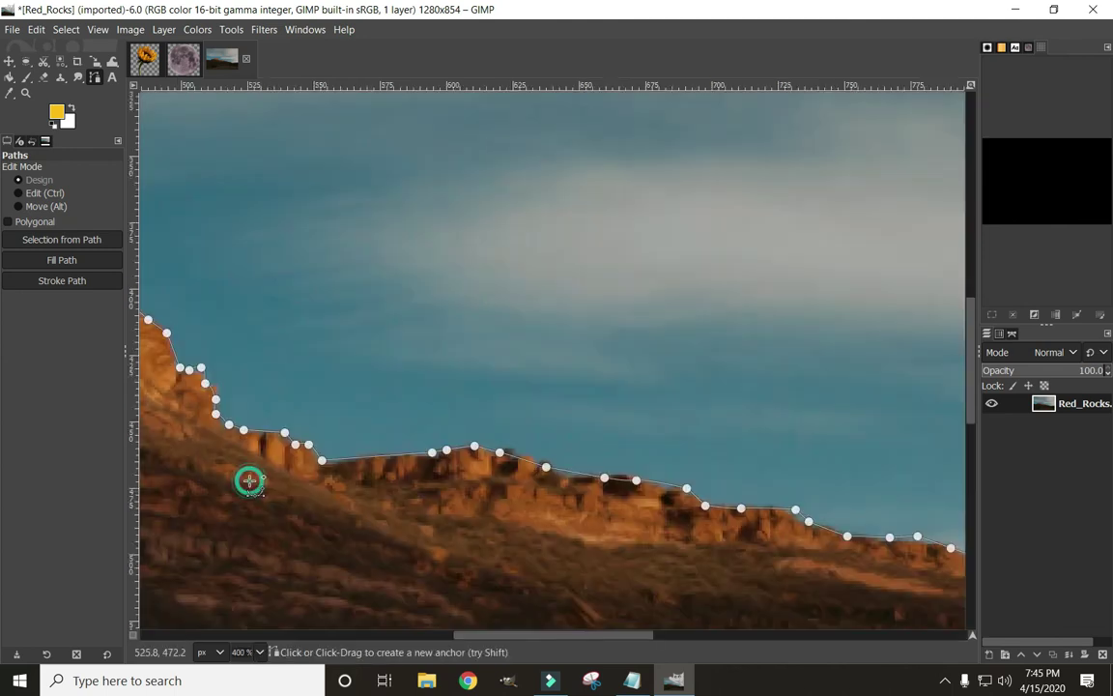
{"action": "left_click_drag", "start_coordinate": [509, 639], "coordinate": [193, 640]}
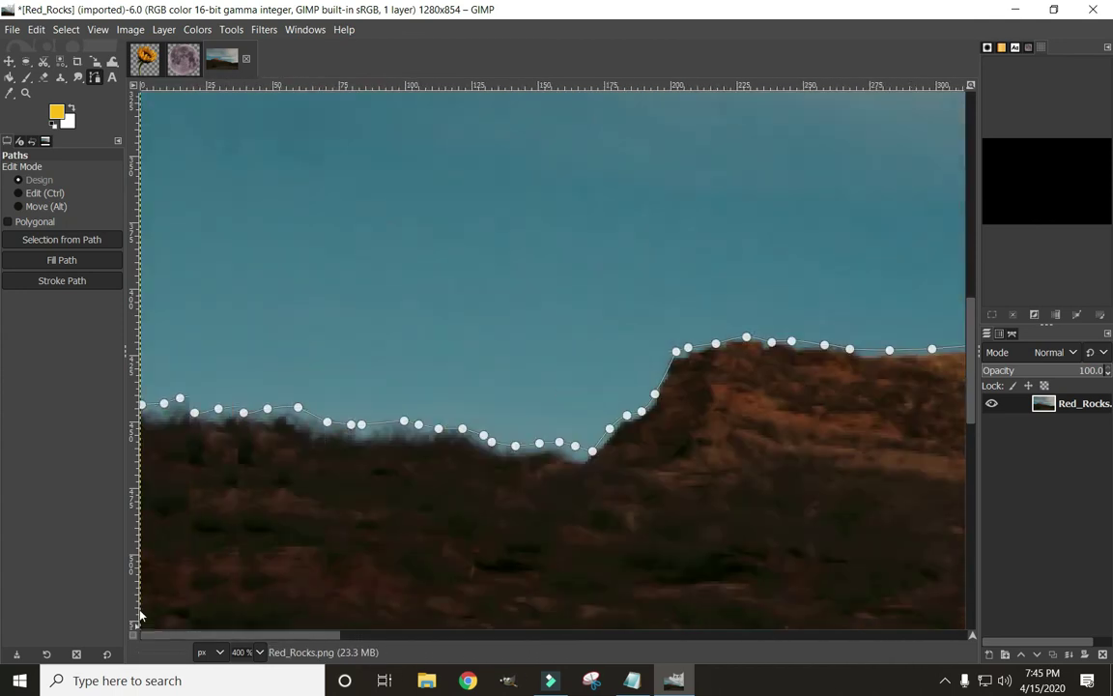
{"action": "left_click", "coordinate": [142, 406]}
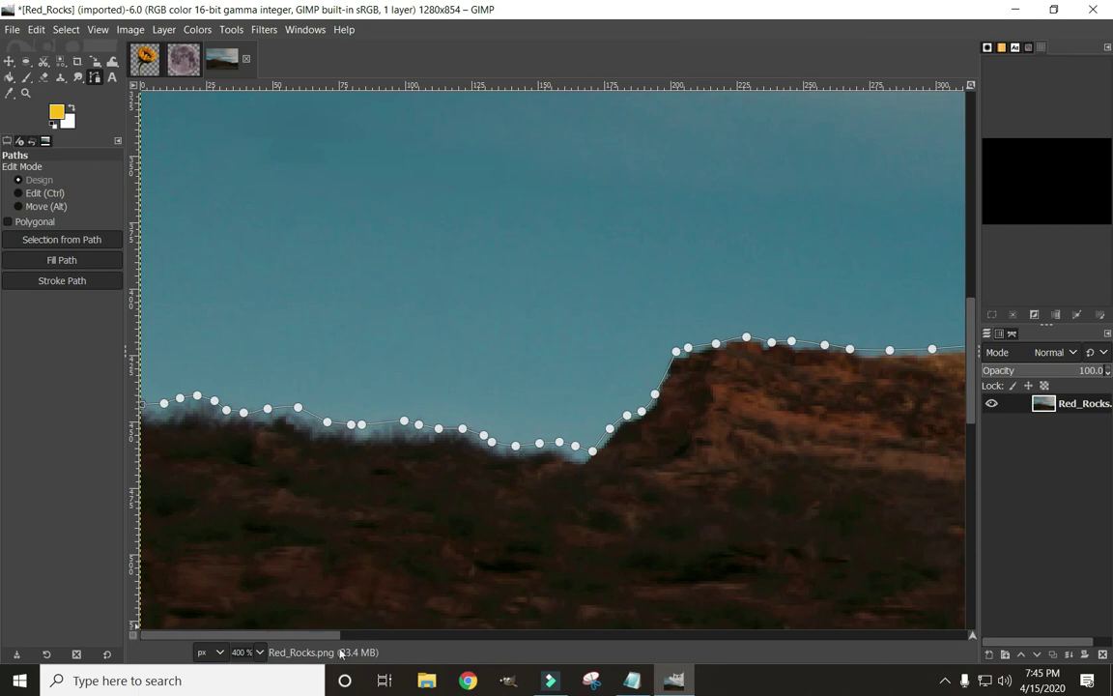
{"action": "left_click", "coordinate": [260, 653]}
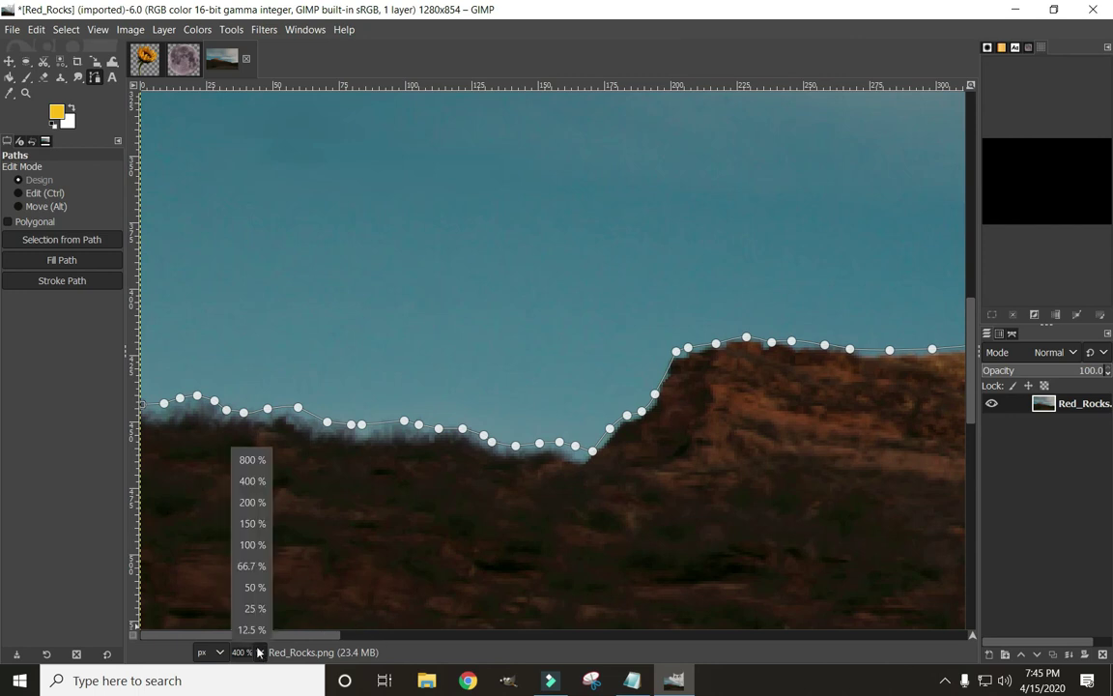
{"action": "left_click", "coordinate": [257, 568]}
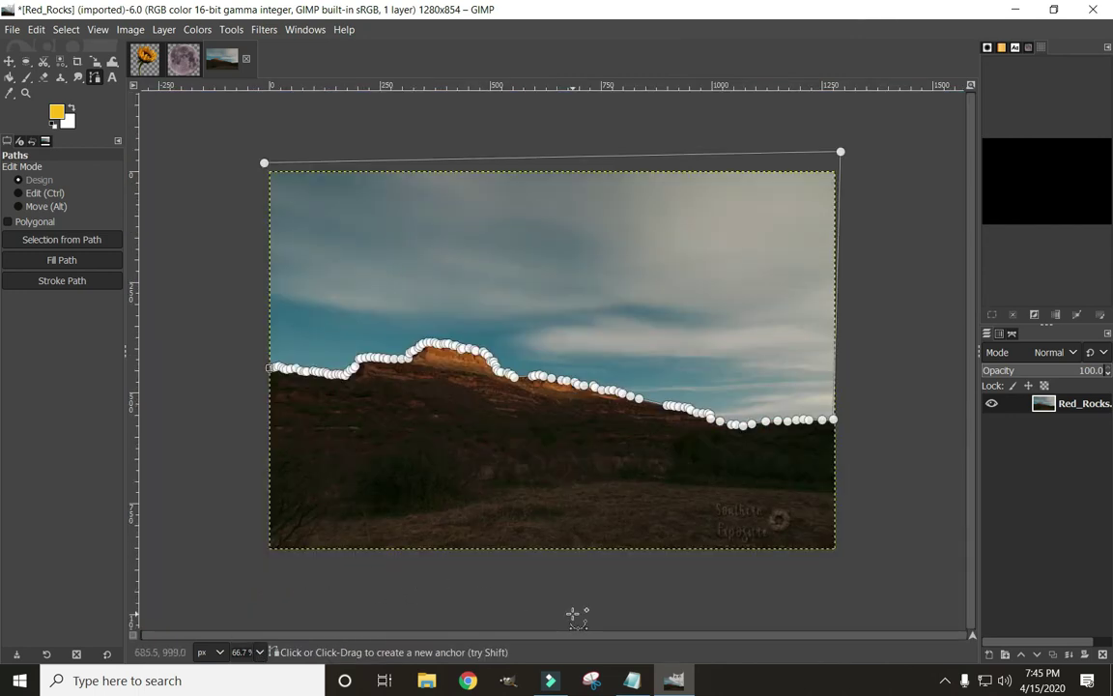
Convert the sky path to a selection and switch to the Move tool.
{"action": "left_click", "coordinate": [1014, 333]}
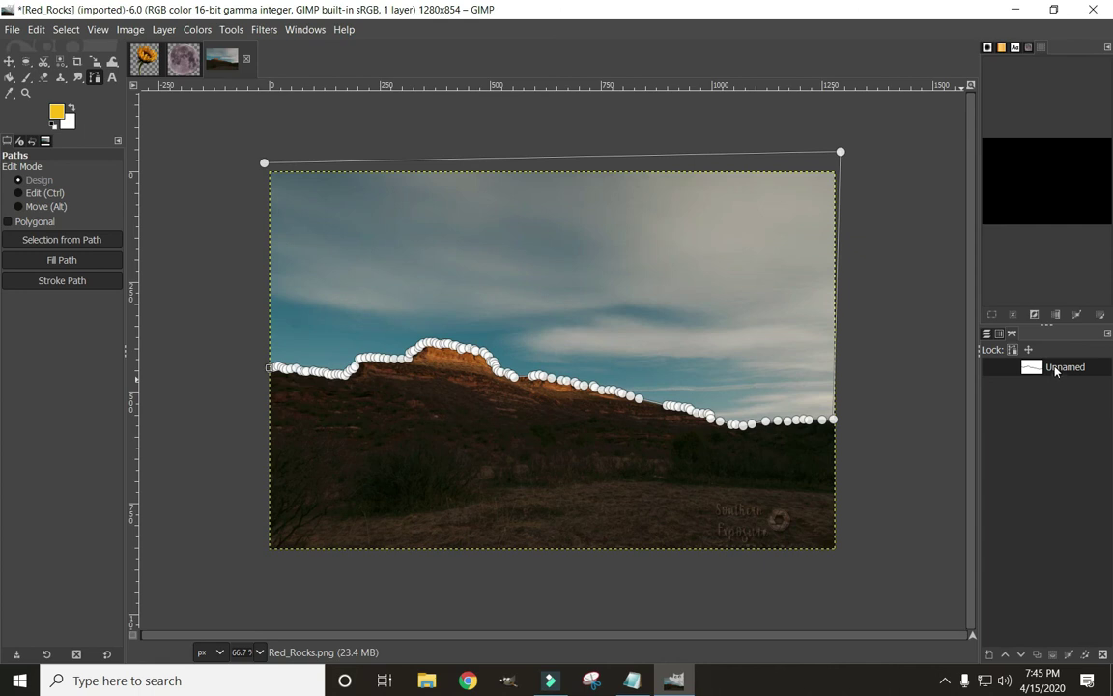
{"action": "right_click", "coordinate": [1056, 369]}
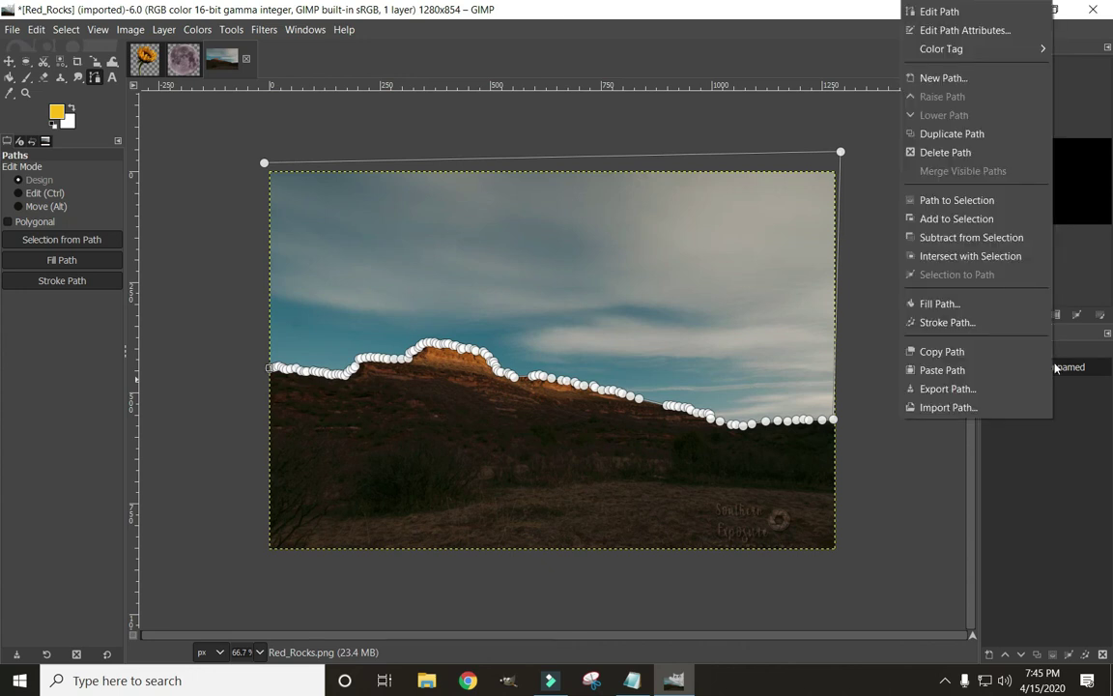
{"action": "left_click", "coordinate": [956, 200]}
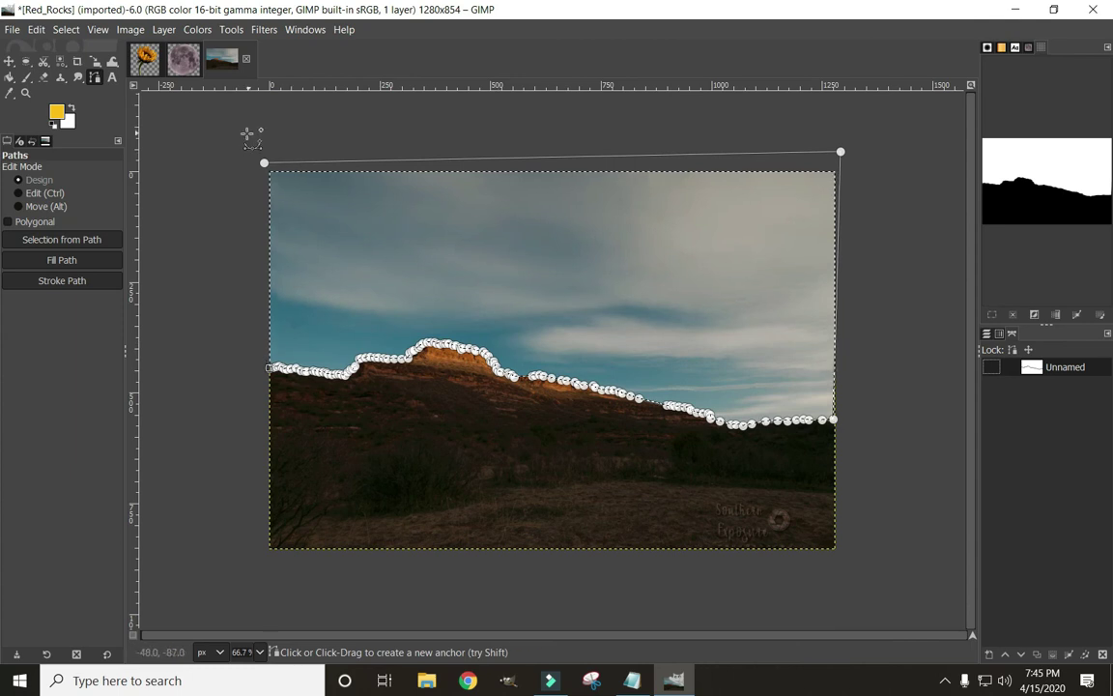
{"action": "left_click", "coordinate": [9, 63]}
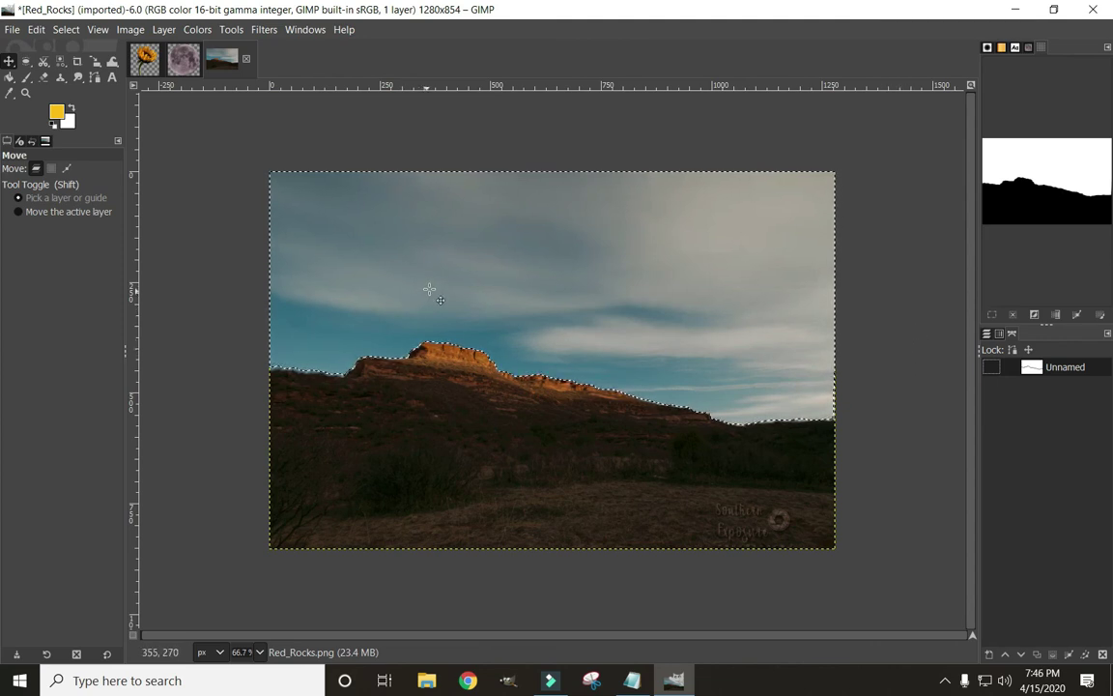
Check the selection edge along the ridge up close and grow the sky selection by 5 px.
{"action": "left_click", "coordinate": [259, 653]}
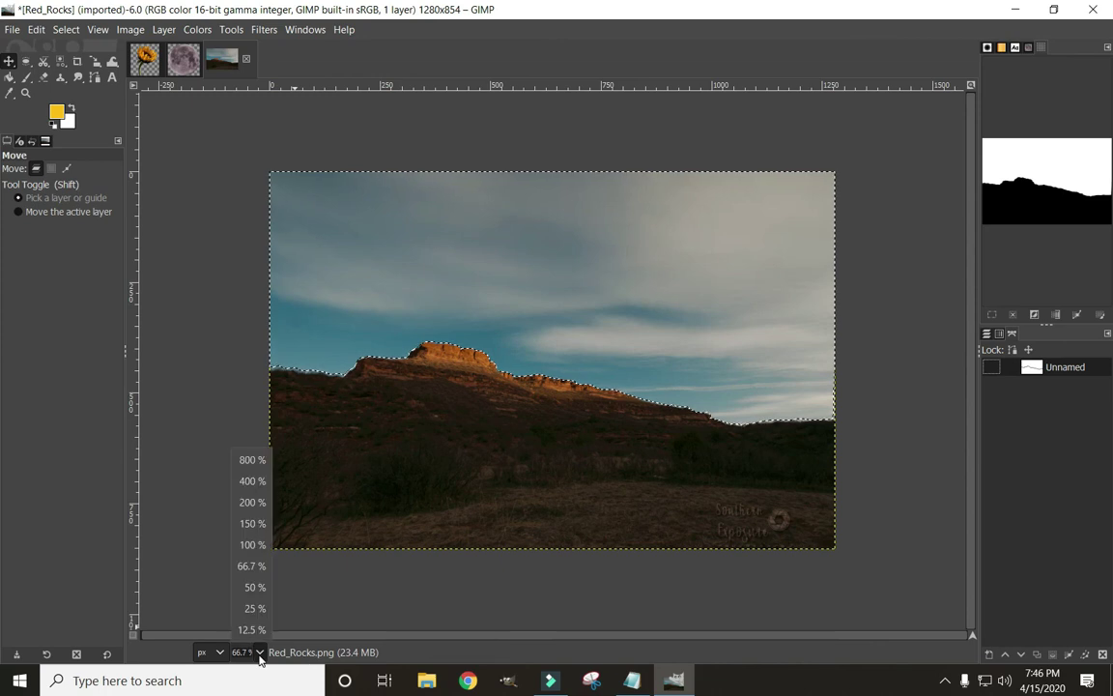
{"action": "left_click", "coordinate": [247, 503]}
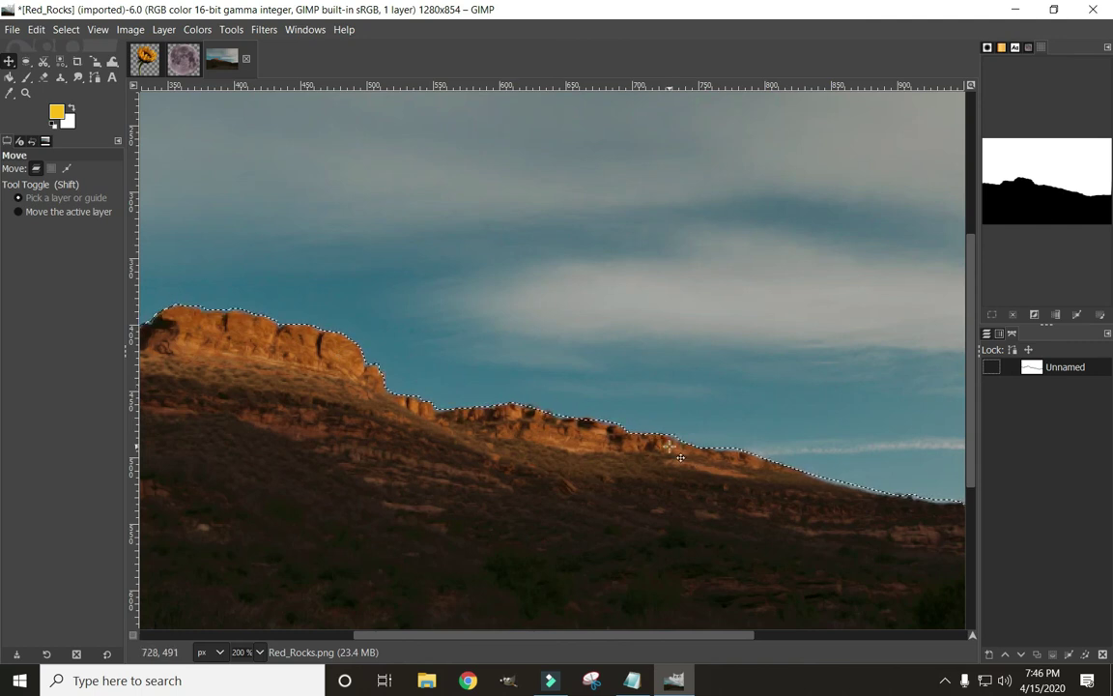
{"action": "left_click", "coordinate": [259, 652]}
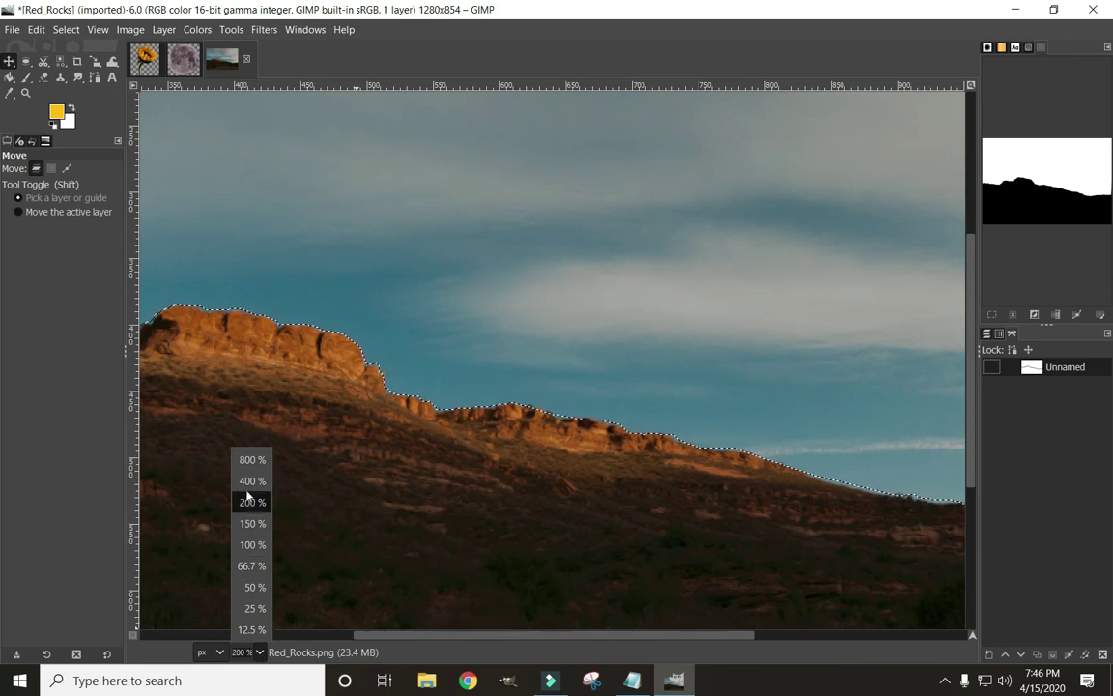
{"action": "left_click", "coordinate": [252, 460]}
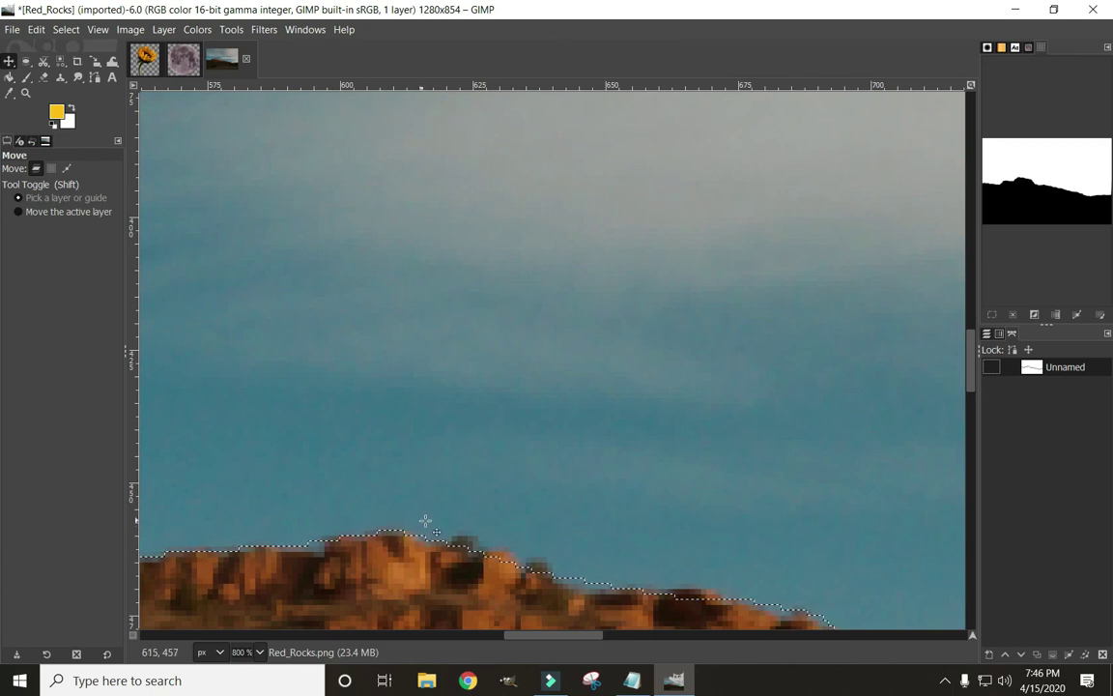
{"action": "left_click", "coordinate": [261, 653]}
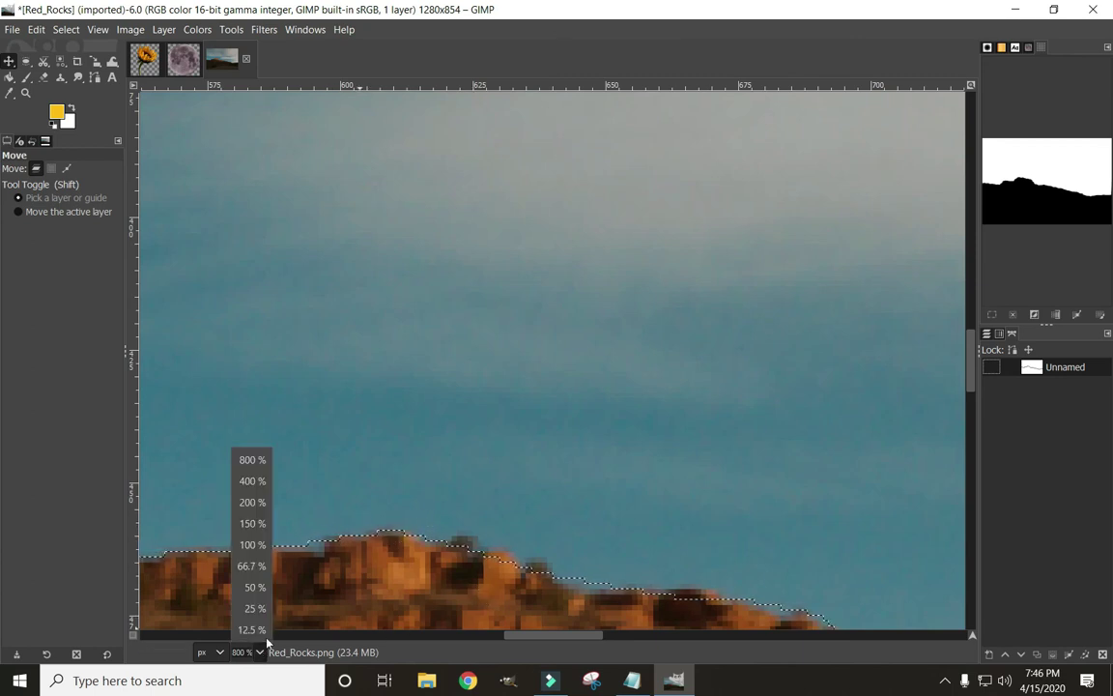
{"action": "left_click", "coordinate": [253, 567]}
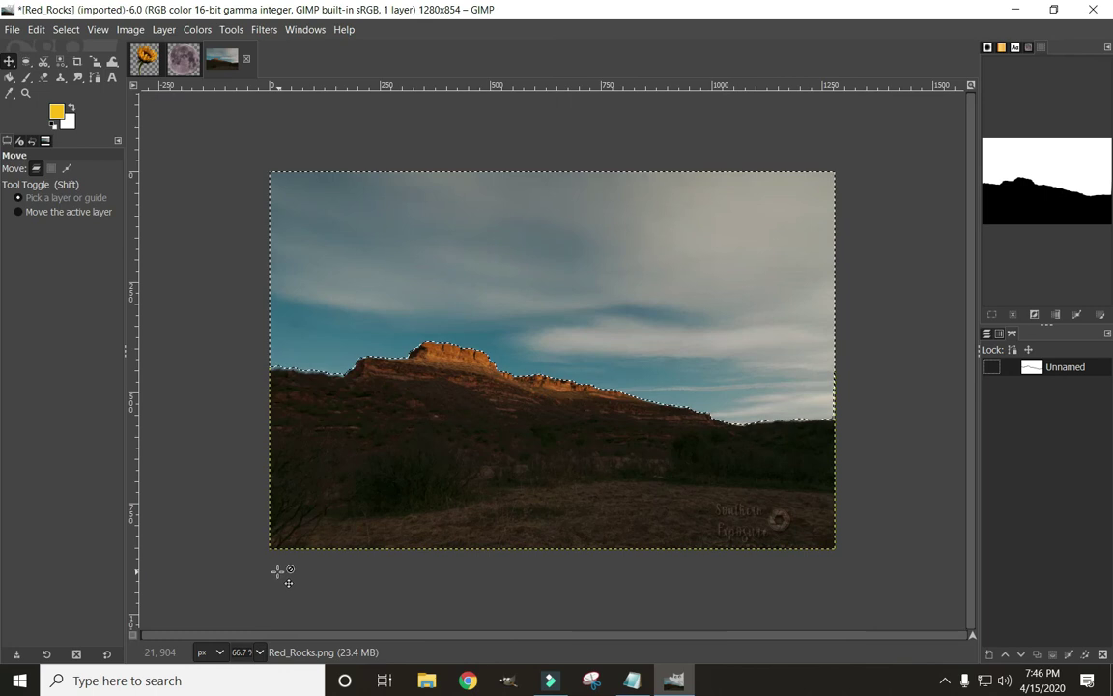
{"action": "left_click", "coordinate": [65, 30]}
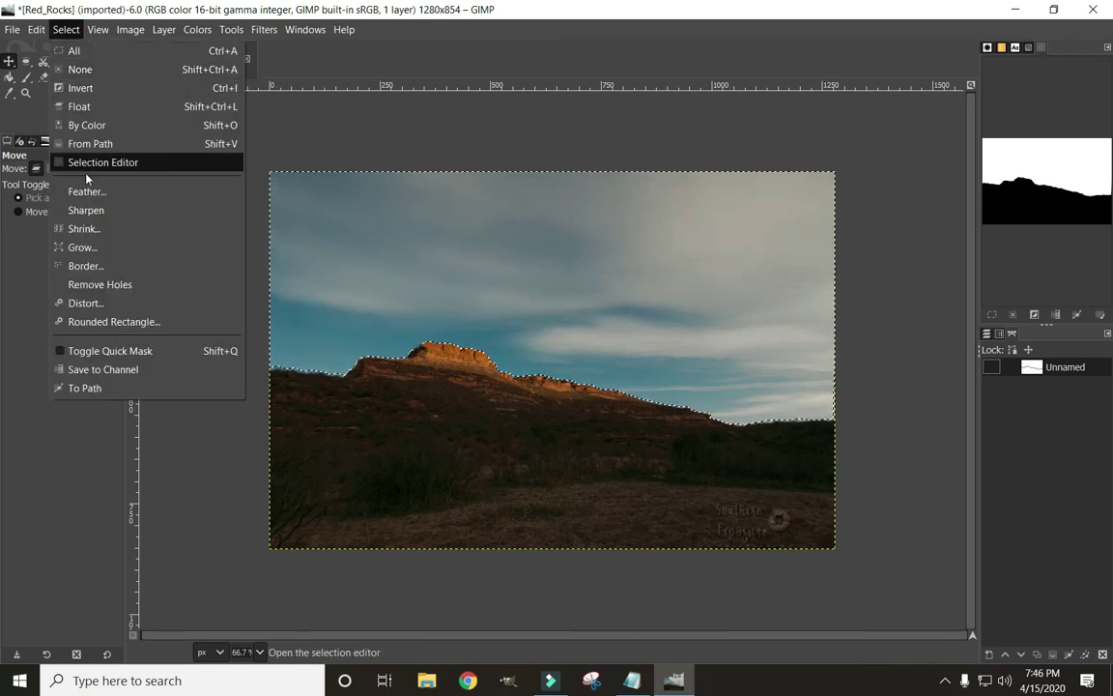
{"action": "left_click", "coordinate": [79, 248]}
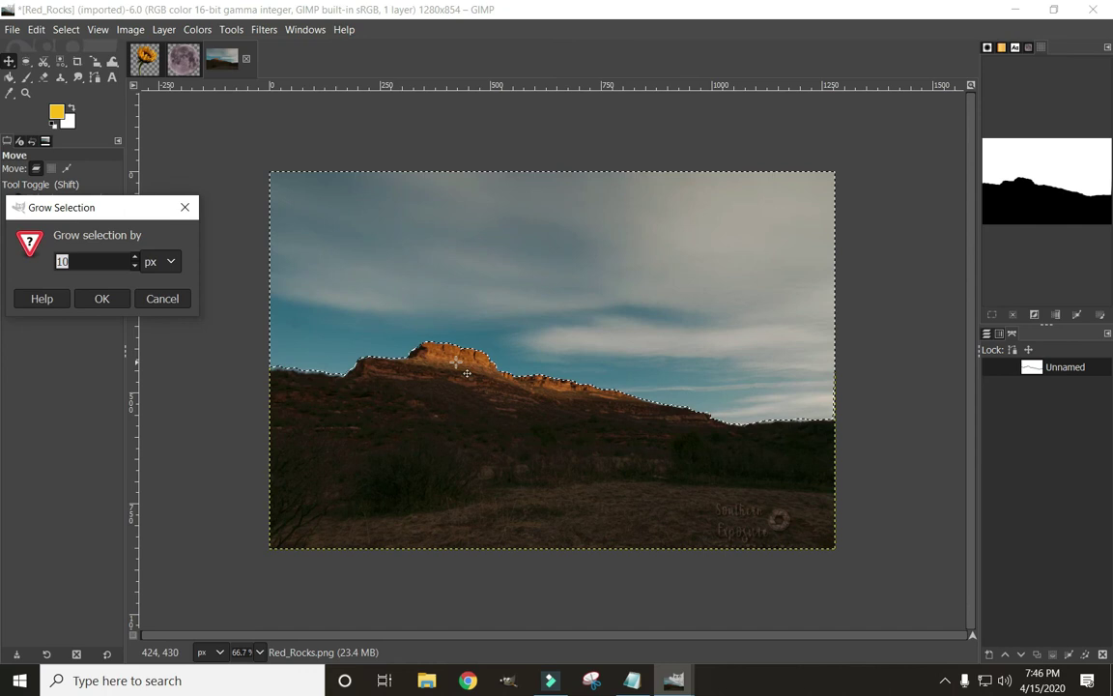
{"action": "key", "text": "BackSpace"}
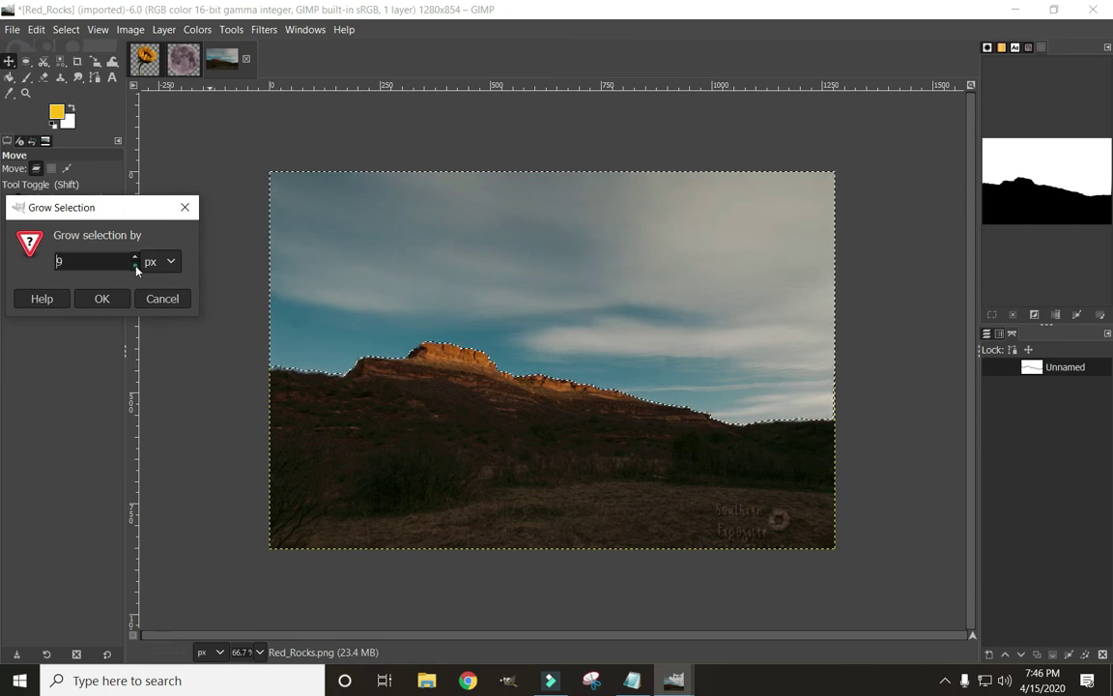
{"action": "type", "text": "5"}
{"action": "left_click", "coordinate": [118, 299]}
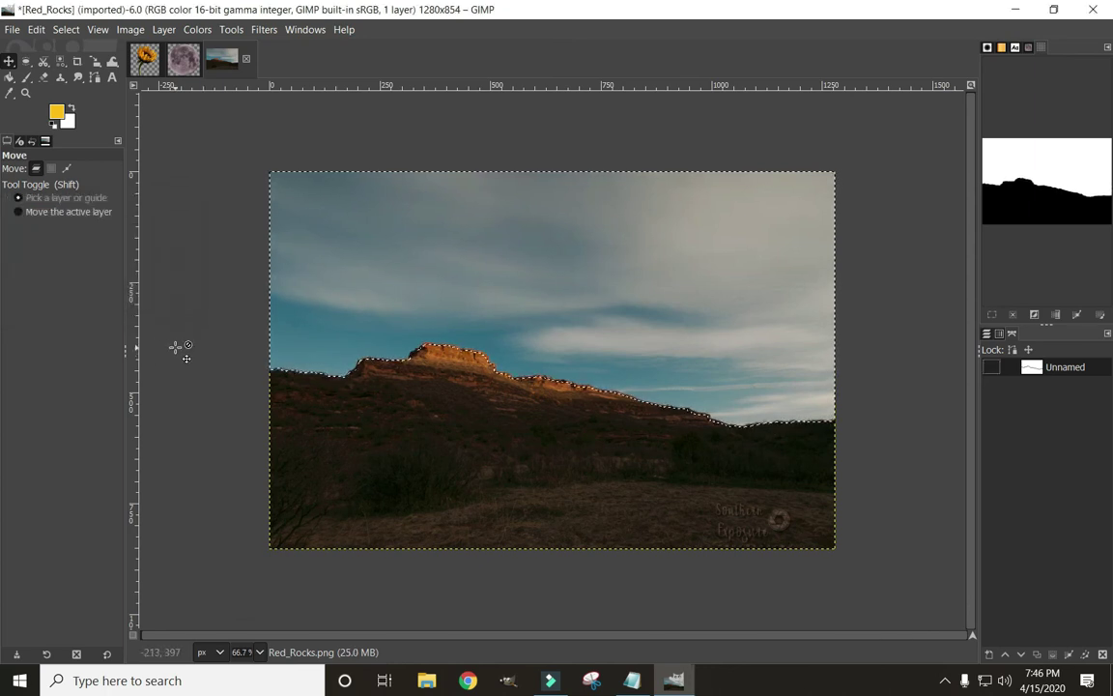
Feather the sky selection by 5 px.
{"action": "left_click", "coordinate": [66, 30]}
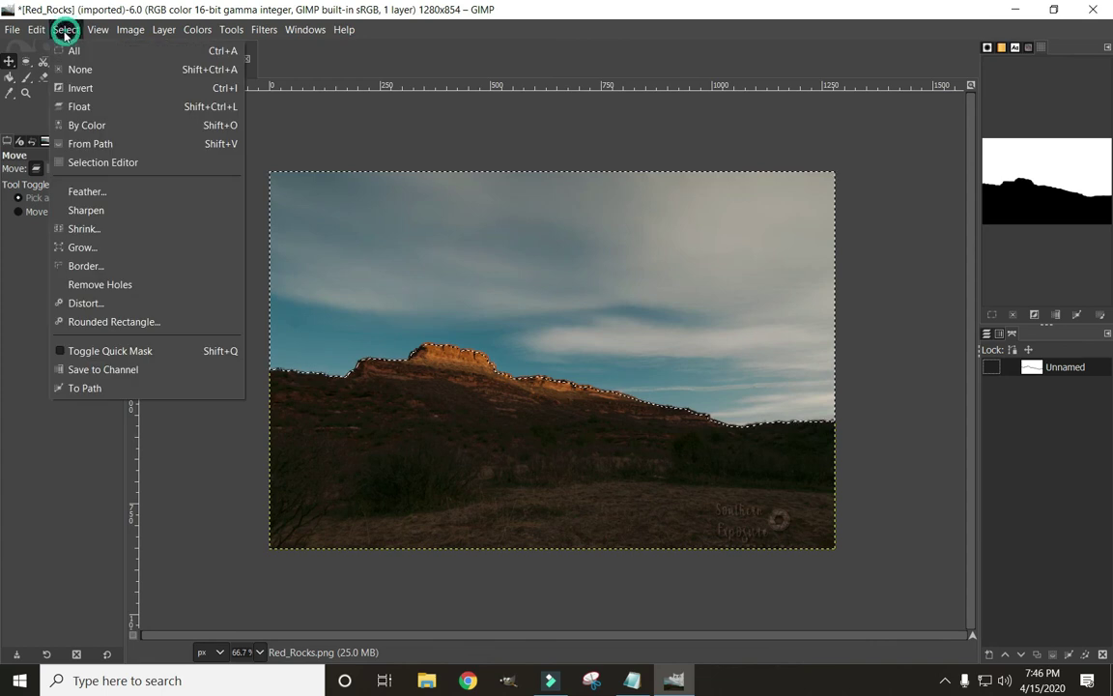
{"action": "left_click", "coordinate": [85, 192]}
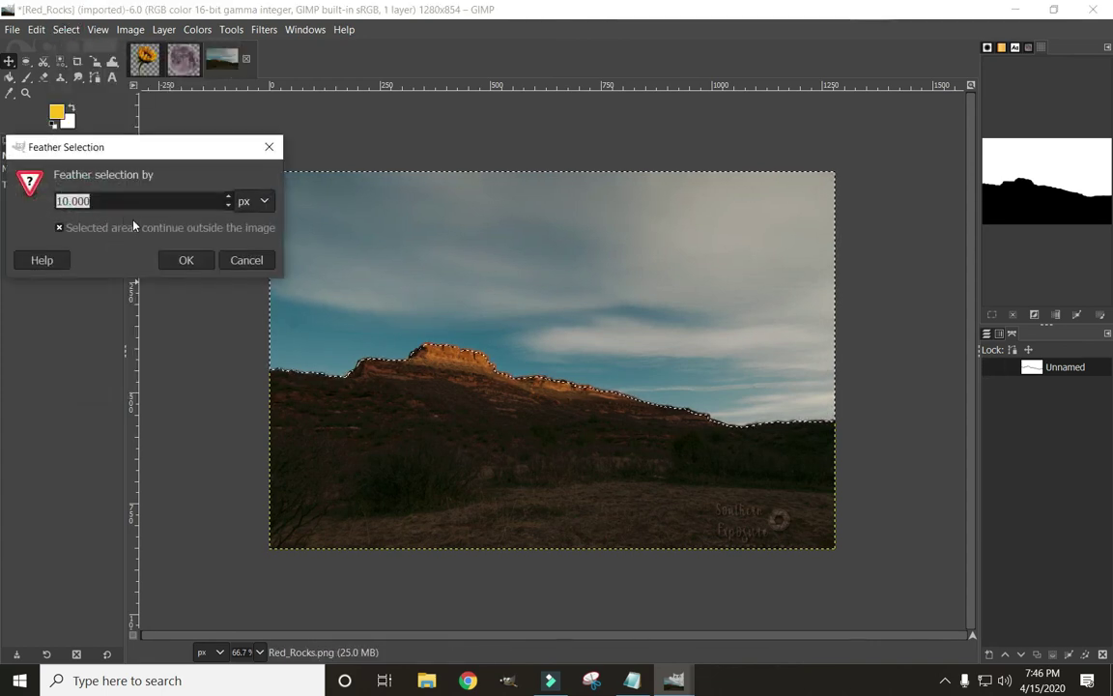
{"action": "type", "text": "5"}
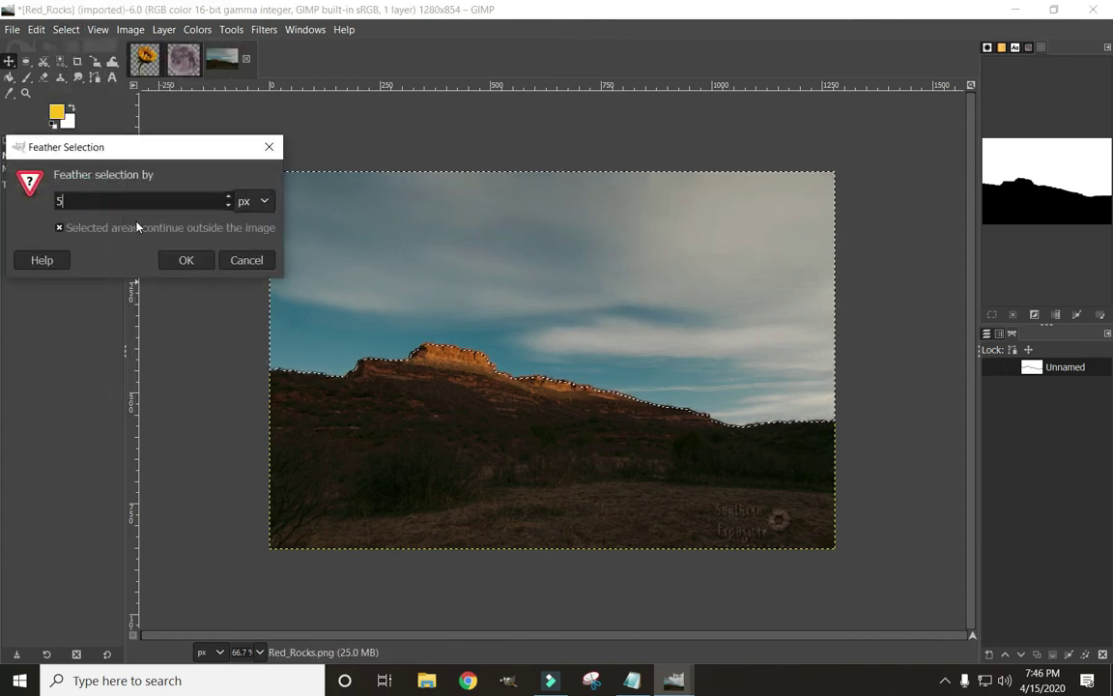
{"action": "left_click", "coordinate": [199, 260]}
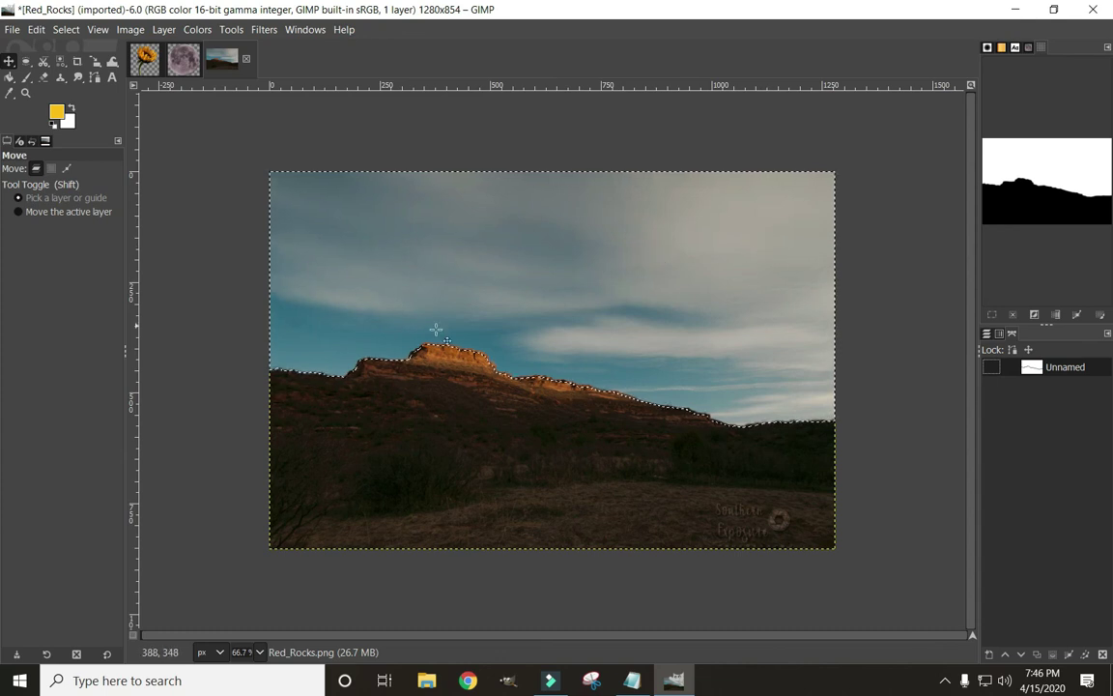
Add an alpha channel to the Red_Rocks layer.
{"action": "right_click", "coordinate": [399, 327]}
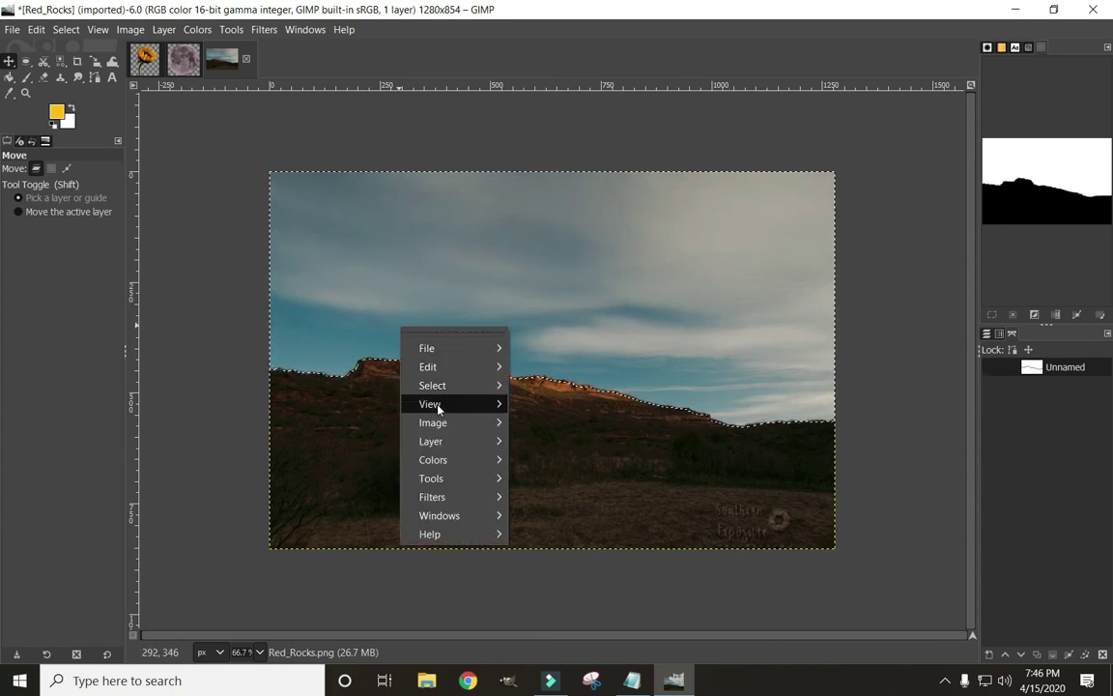
{"action": "mouse_move", "coordinate": [435, 442]}
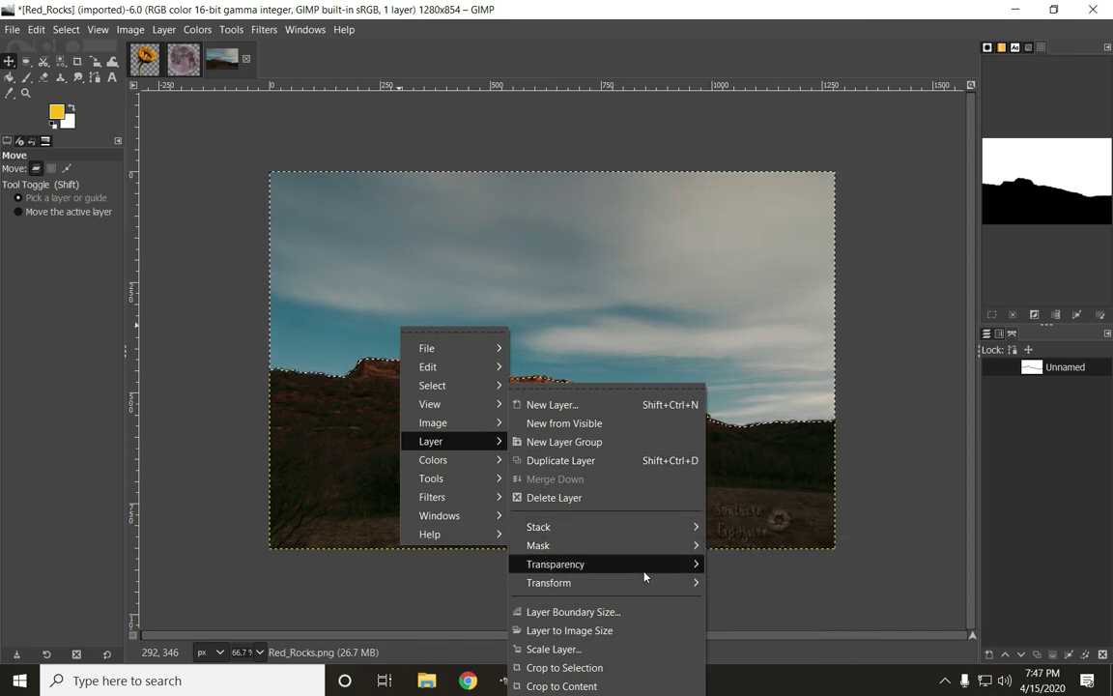
{"action": "mouse_move", "coordinate": [628, 563]}
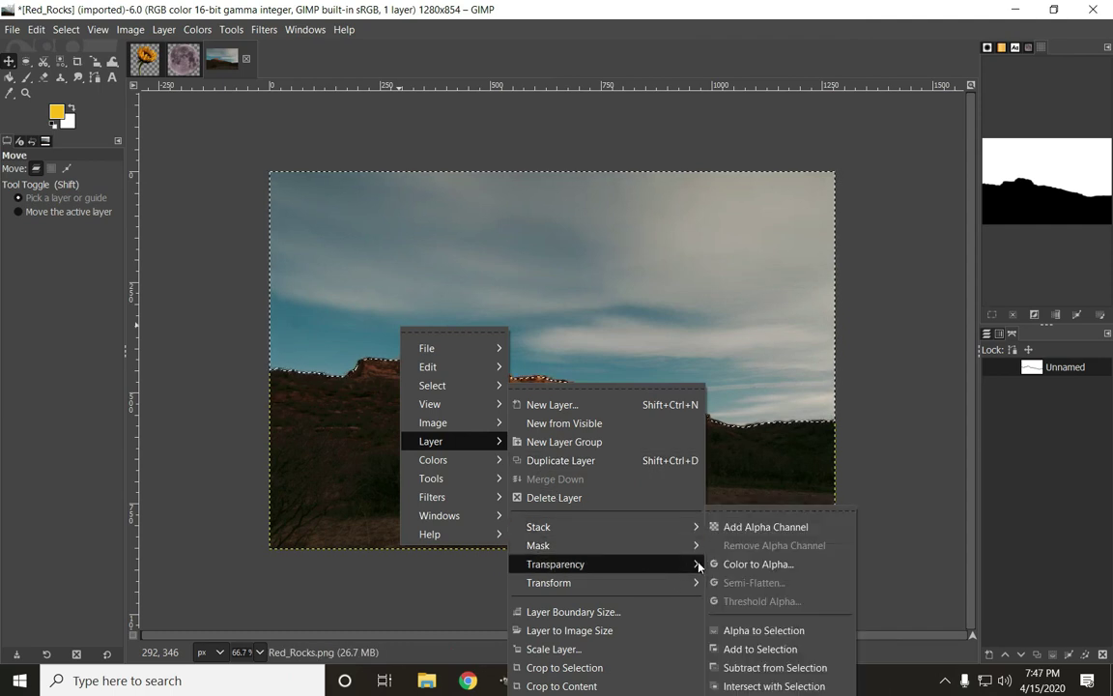
{"action": "left_click", "coordinate": [736, 527]}
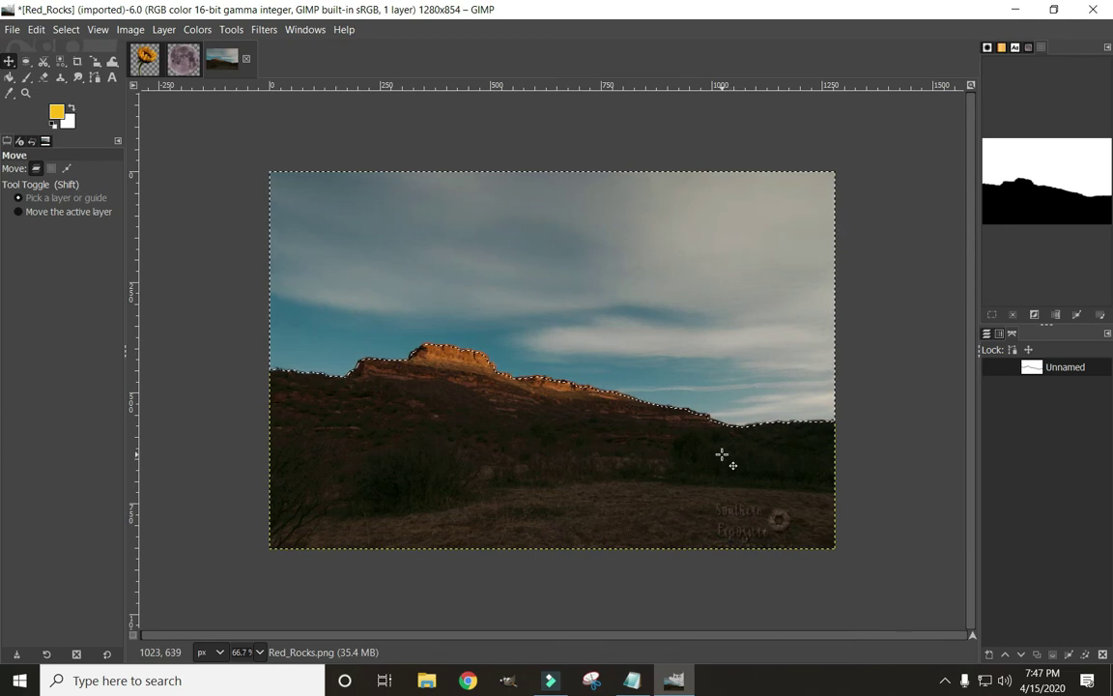
Delete the selected sky from the rocks image and deselect everything.
{"action": "key", "text": "Delete"}
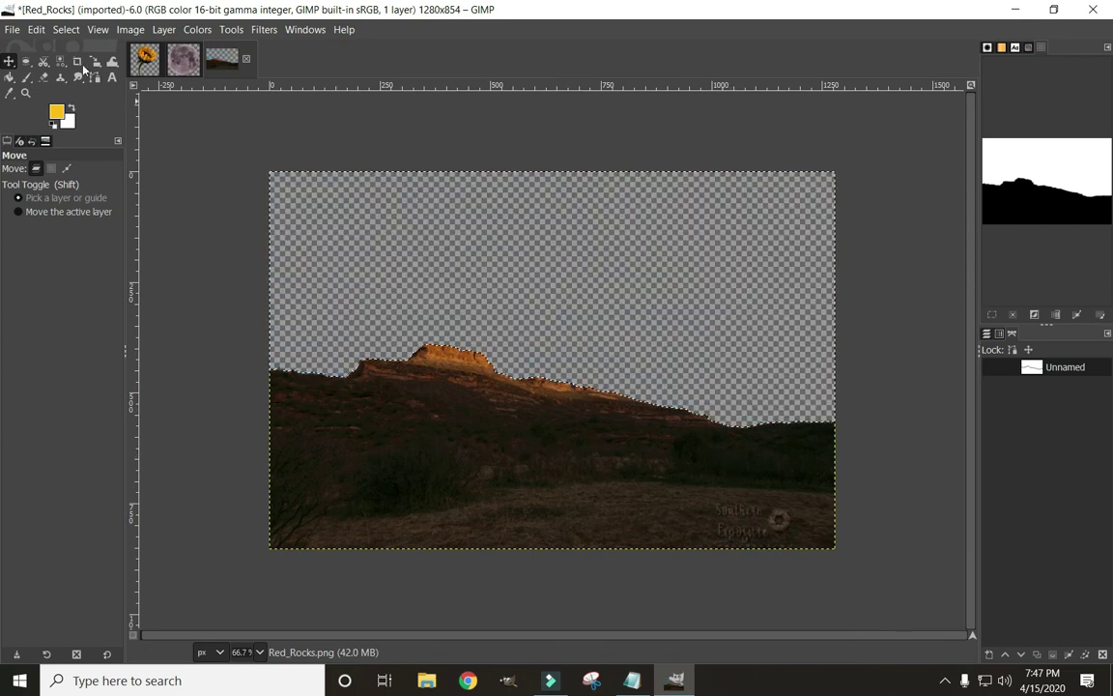
{"action": "left_click", "coordinate": [64, 29]}
{"action": "left_click", "coordinate": [75, 68]}
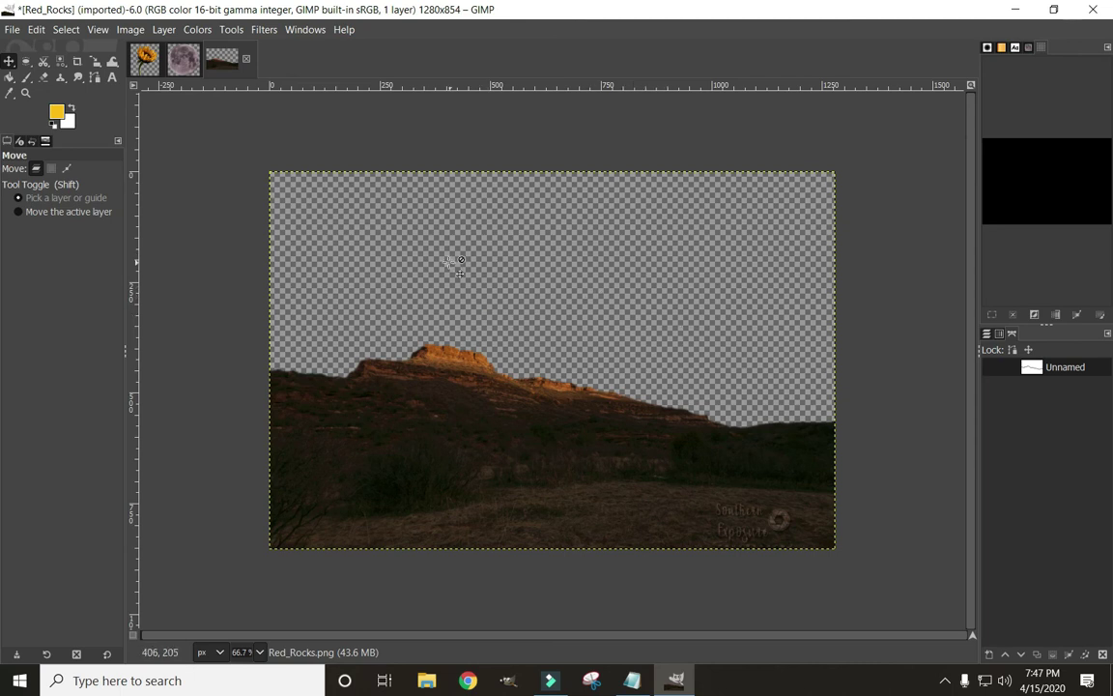
Add stars background.jpg from the stars sunflower moon and rocks folder as a layer in the rocks image.
{"action": "left_click", "coordinate": [13, 31]}
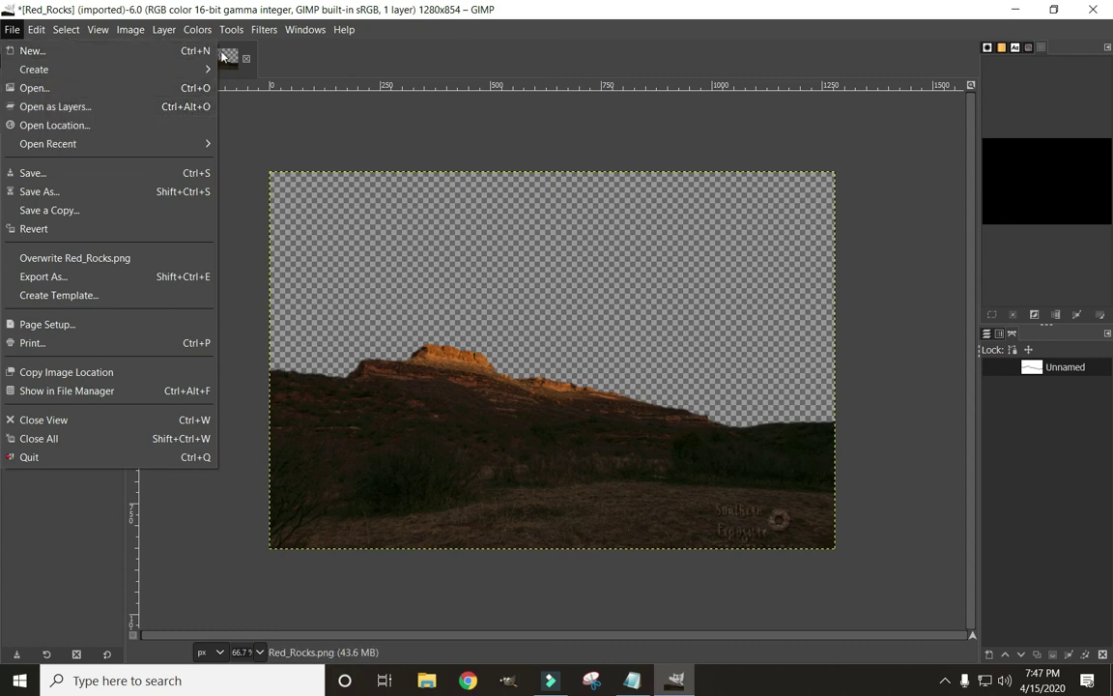
{"action": "left_click", "coordinate": [75, 107]}
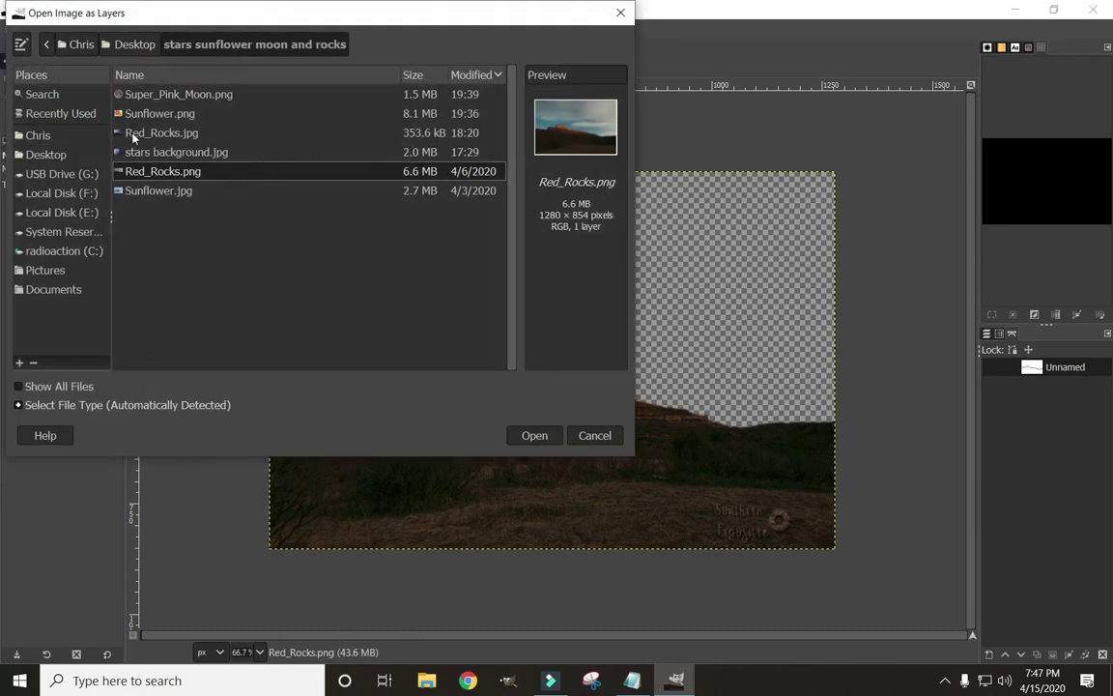
{"action": "left_click", "coordinate": [143, 152]}
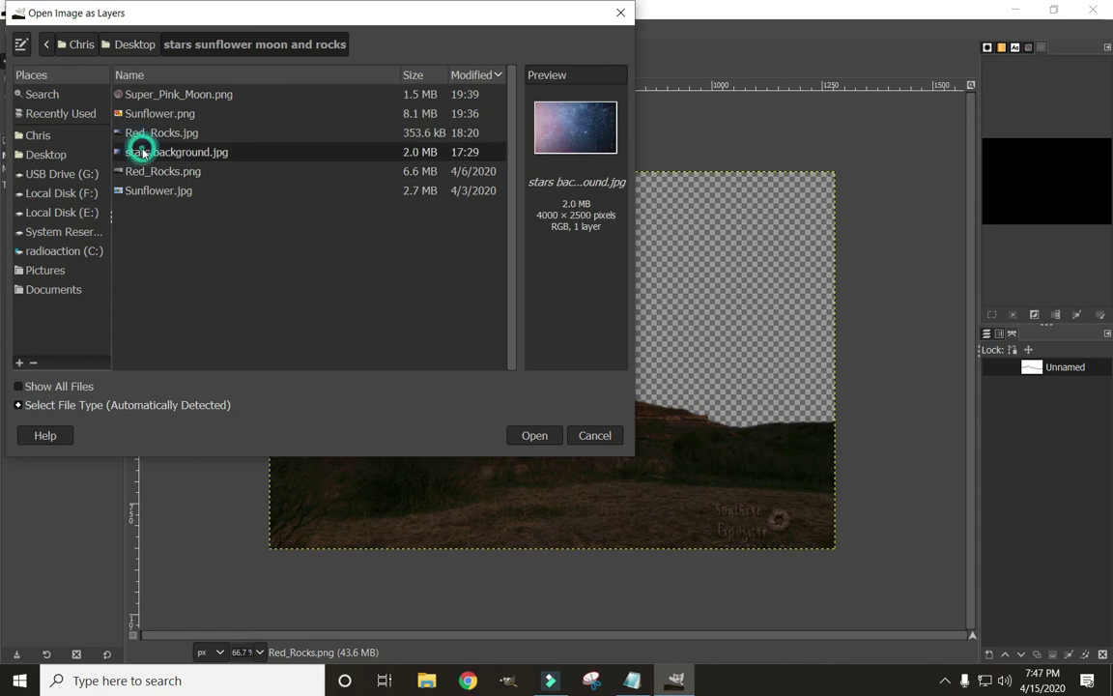
{"action": "left_click", "coordinate": [532, 434]}
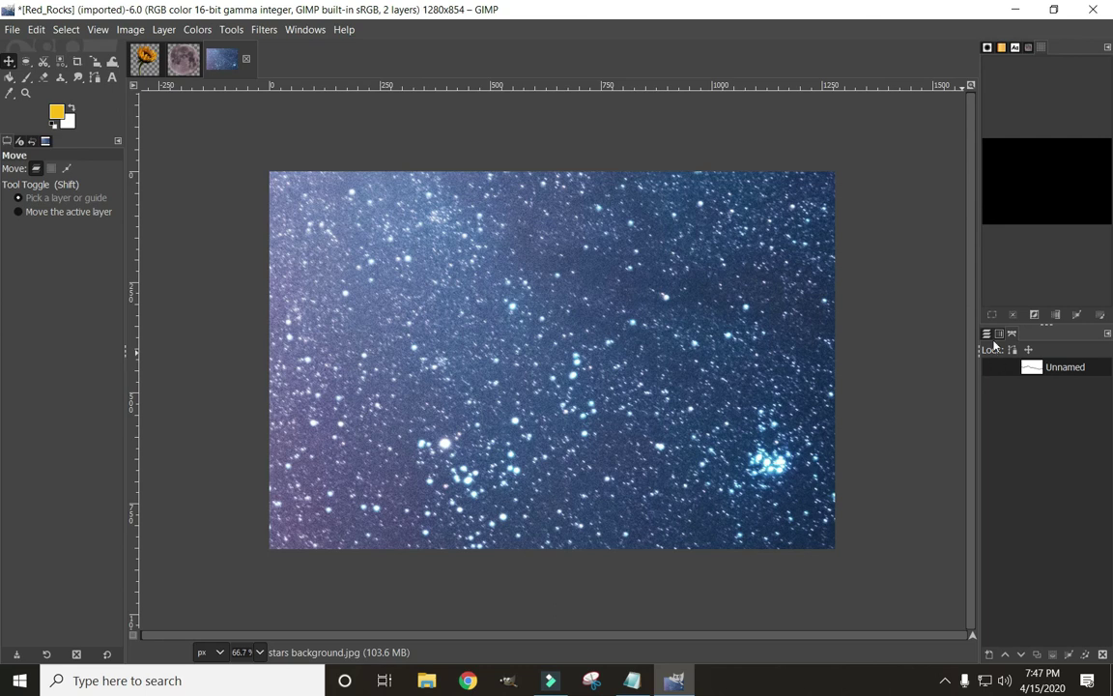
Show the layer stack and move the Red_Rocks layer above the stars background layer.
{"action": "left_click", "coordinate": [985, 335]}
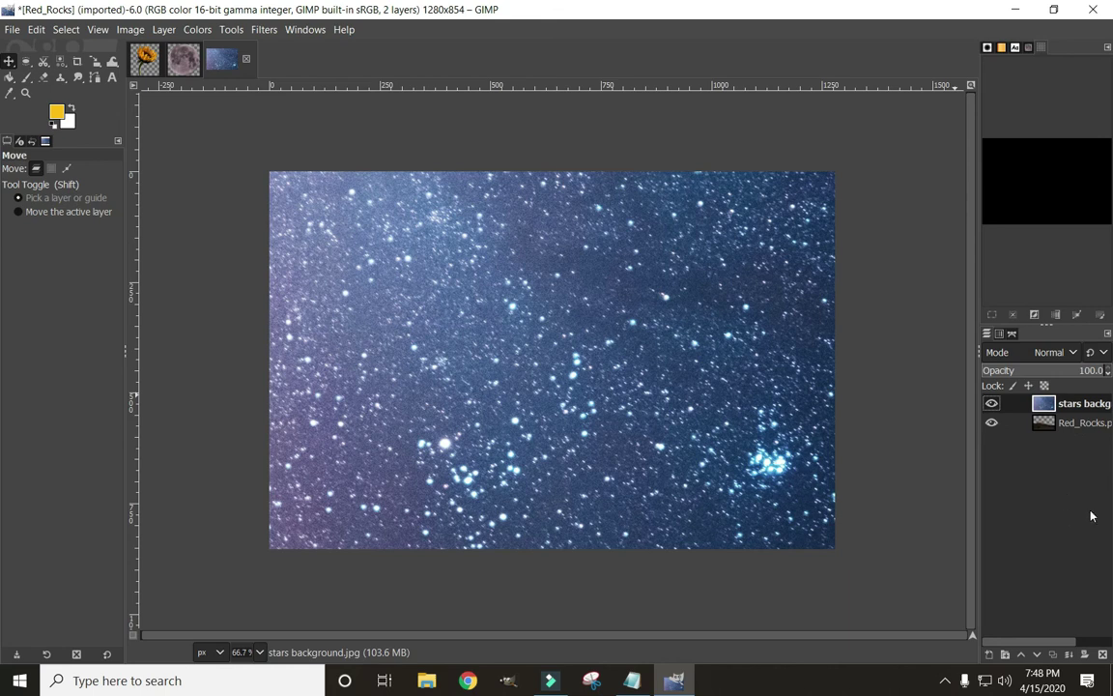
{"action": "left_click", "coordinate": [1049, 425]}
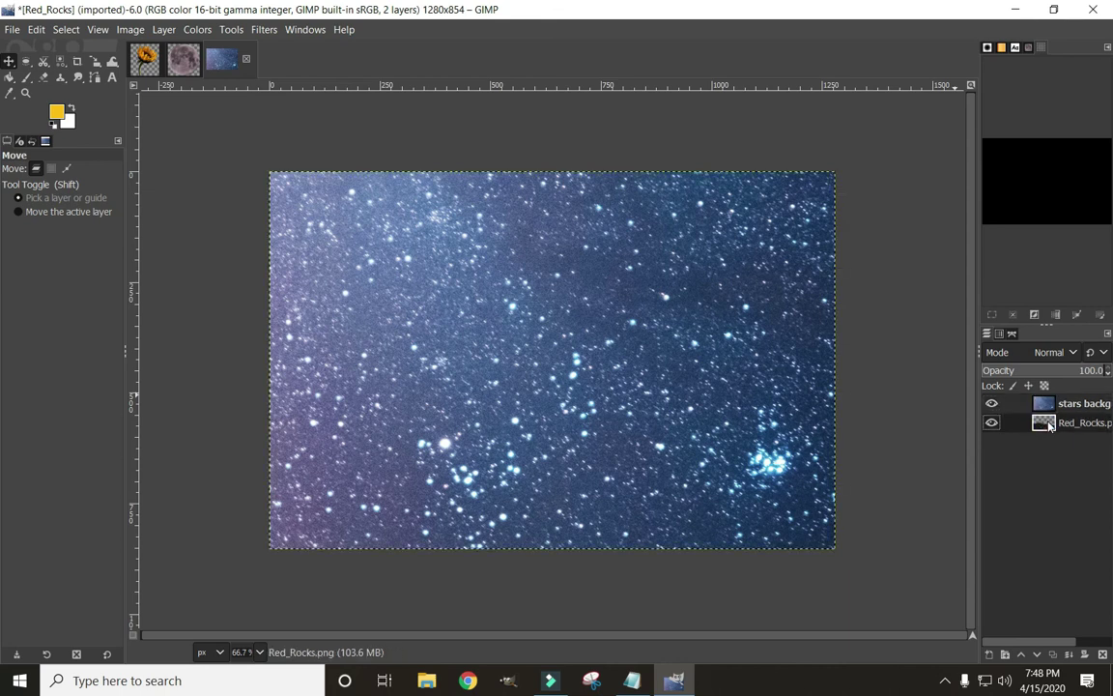
{"action": "left_click_drag", "start_coordinate": [1049, 426], "coordinate": [1072, 406]}
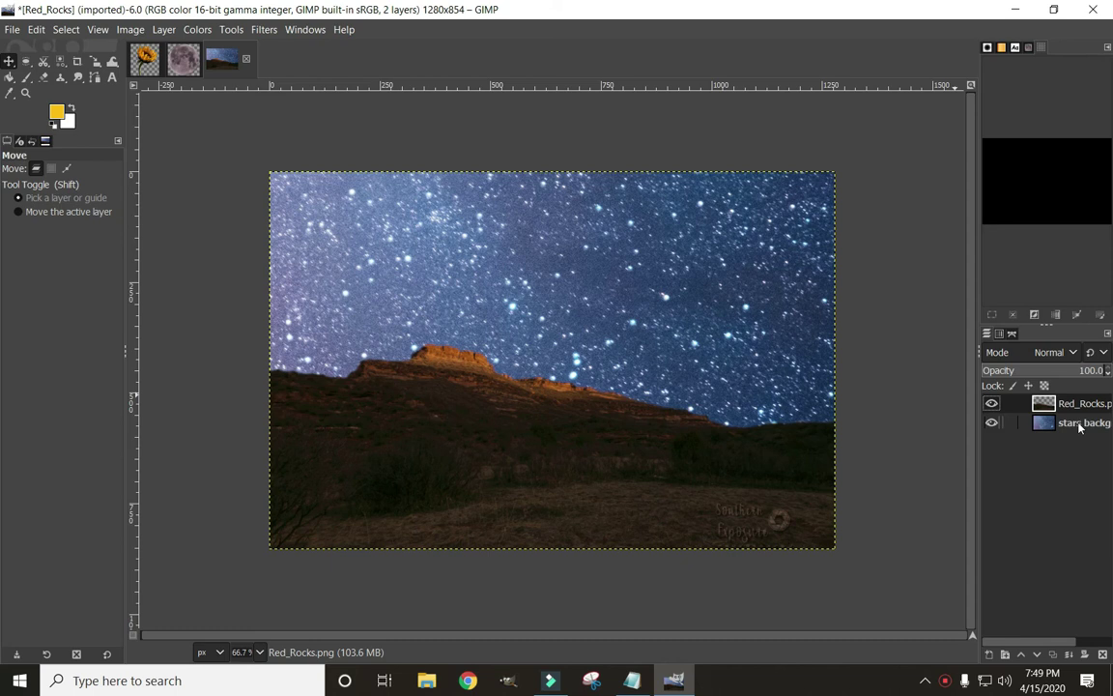
Scale the stars background layer proportionally to about 1311 × 819 px and position it to fill the sky above the rocks.
{"action": "left_click", "coordinate": [1080, 425]}
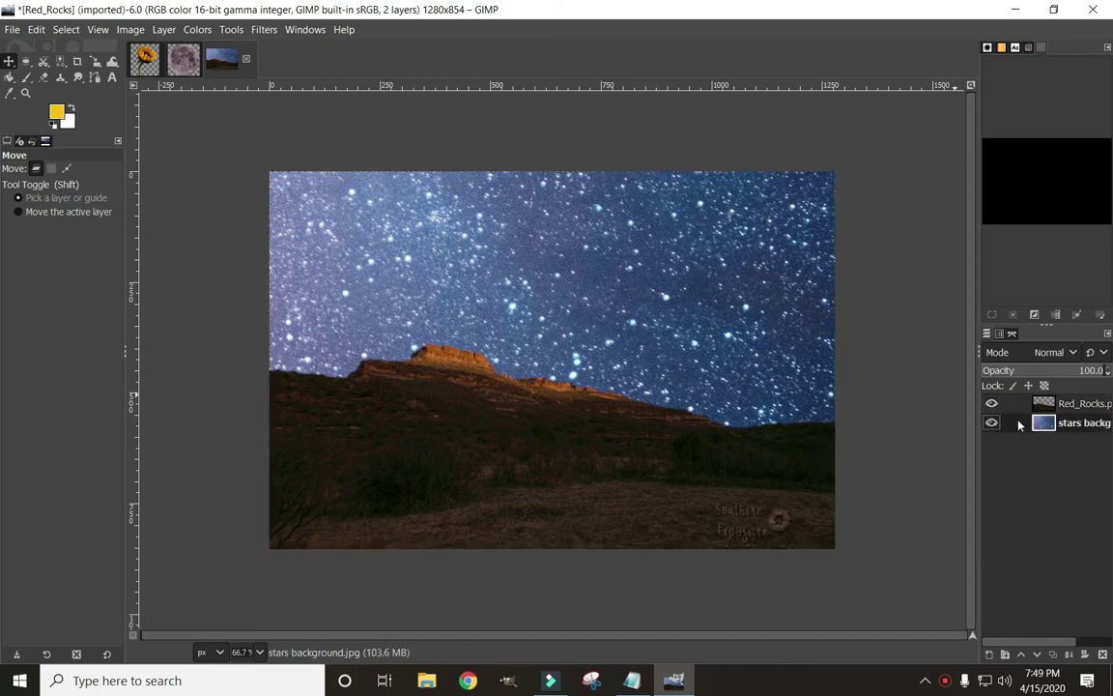
{"action": "left_click", "coordinate": [236, 31]}
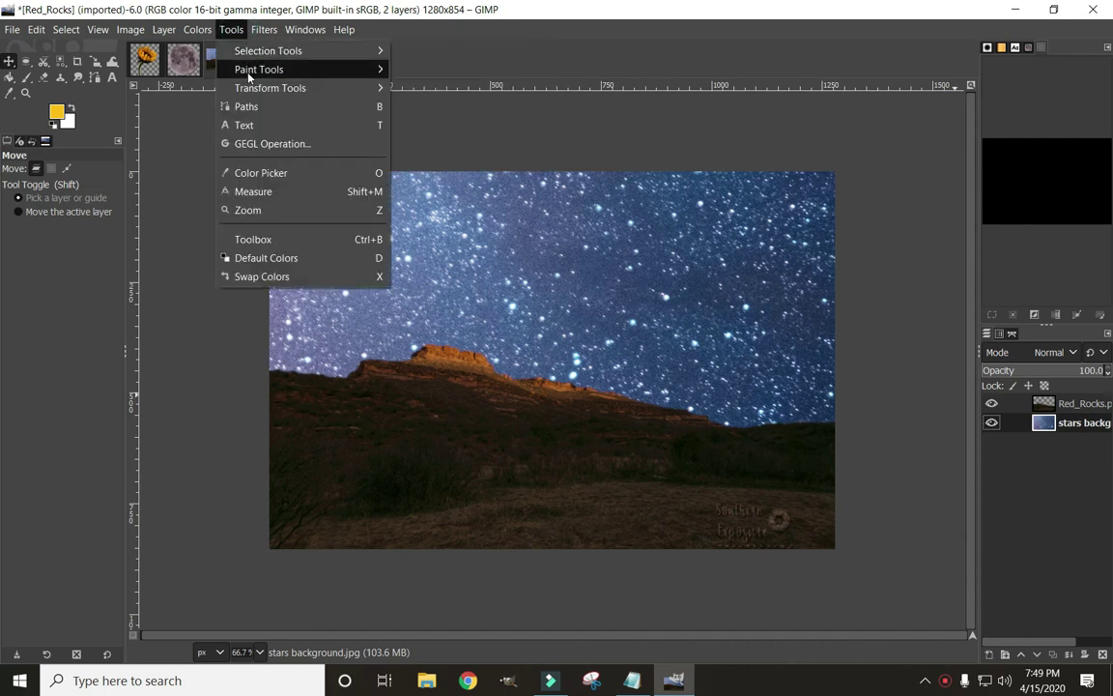
{"action": "mouse_move", "coordinate": [248, 88]}
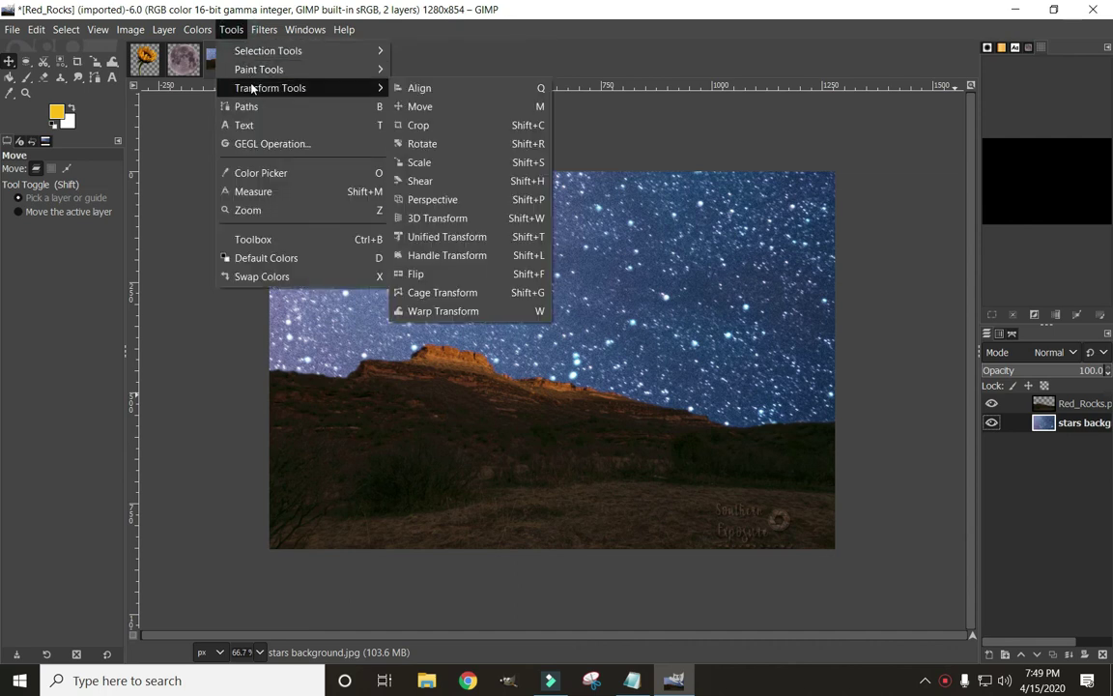
{"action": "left_click", "coordinate": [425, 163]}
{"action": "left_click", "coordinate": [437, 170]}
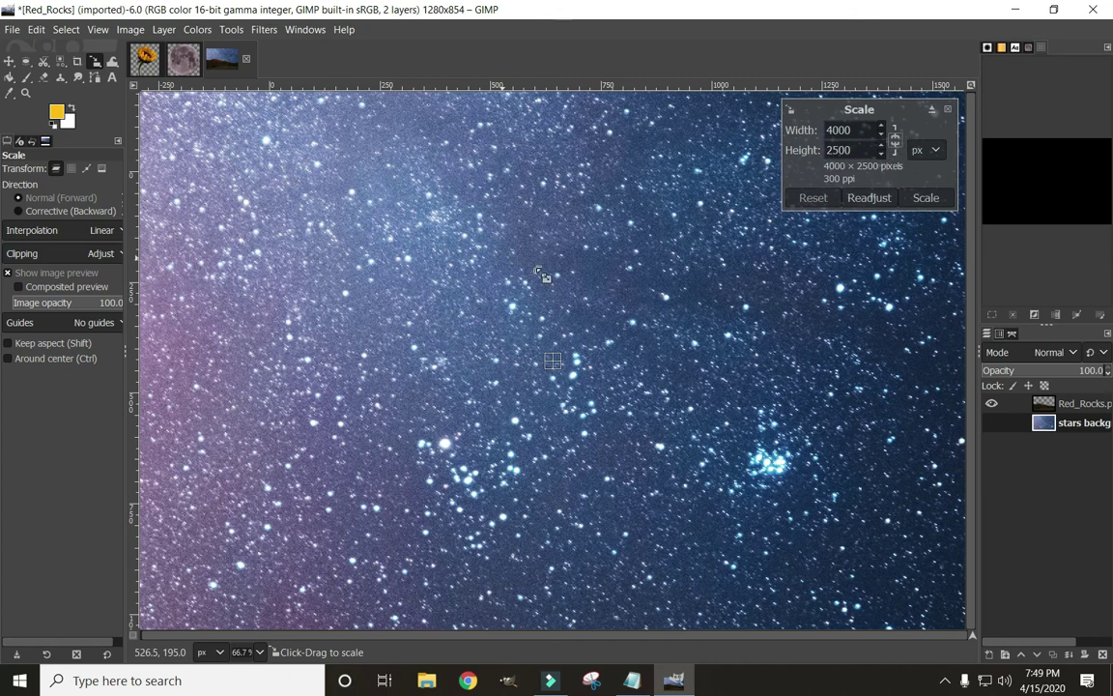
{"action": "left_click_drag", "start_coordinate": [210, 169], "coordinate": [391, 223]}
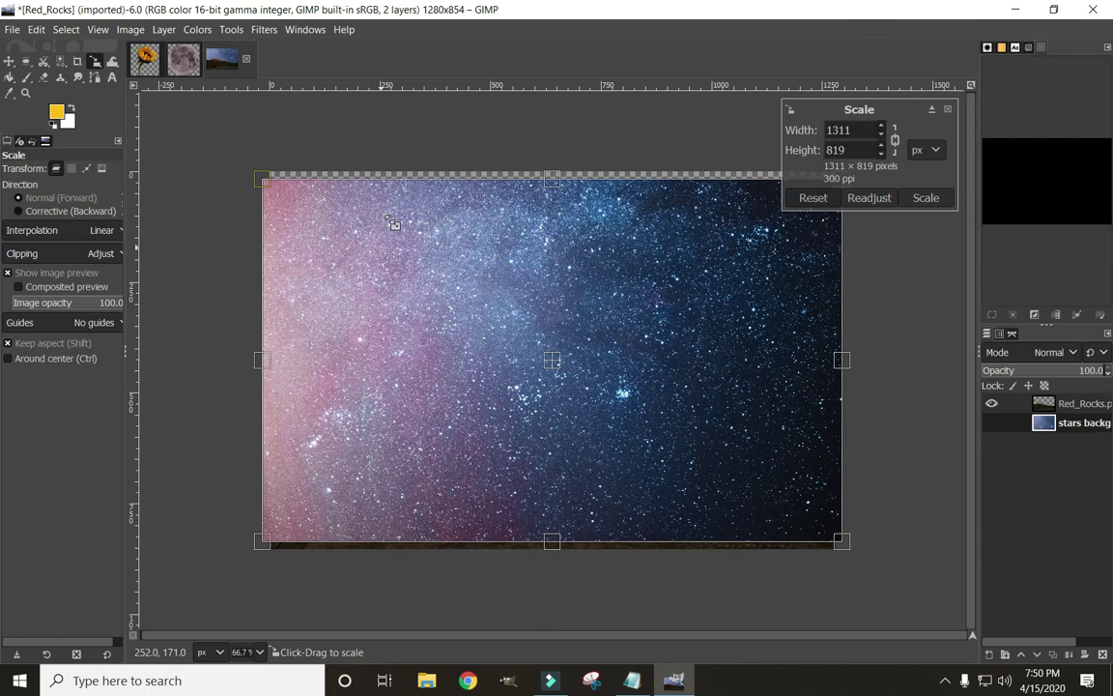
{"action": "left_click_drag", "start_coordinate": [549, 360], "coordinate": [555, 356]}
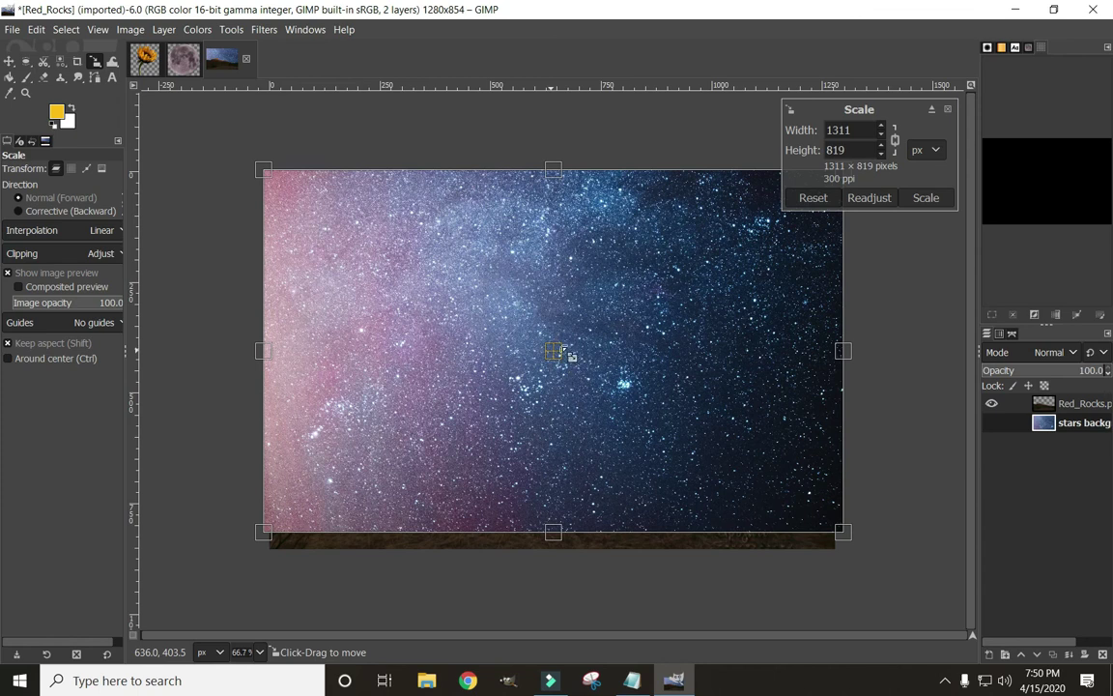
{"action": "mouse_move", "coordinate": [553, 354]}
{"action": "left_mouse_down"}
{"action": "mouse_move", "coordinate": [553, 301]}
{"action": "mouse_move", "coordinate": [558, 394]}
{"action": "mouse_move", "coordinate": [554, 350]}
{"action": "left_mouse_up"}
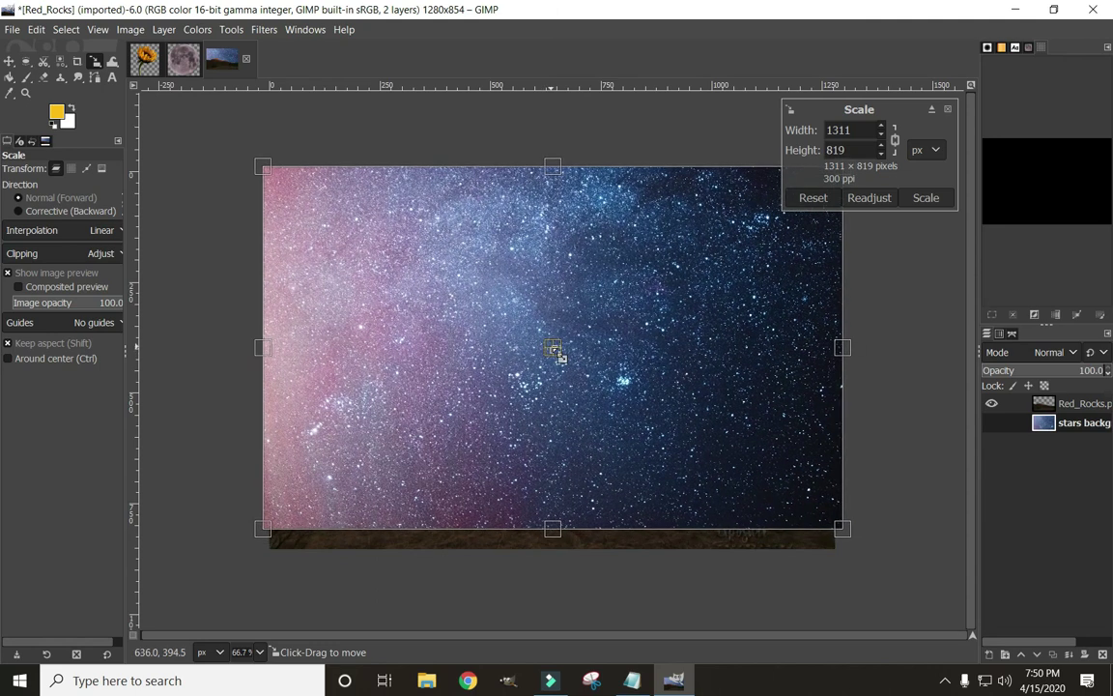
{"action": "left_click", "coordinate": [925, 198]}
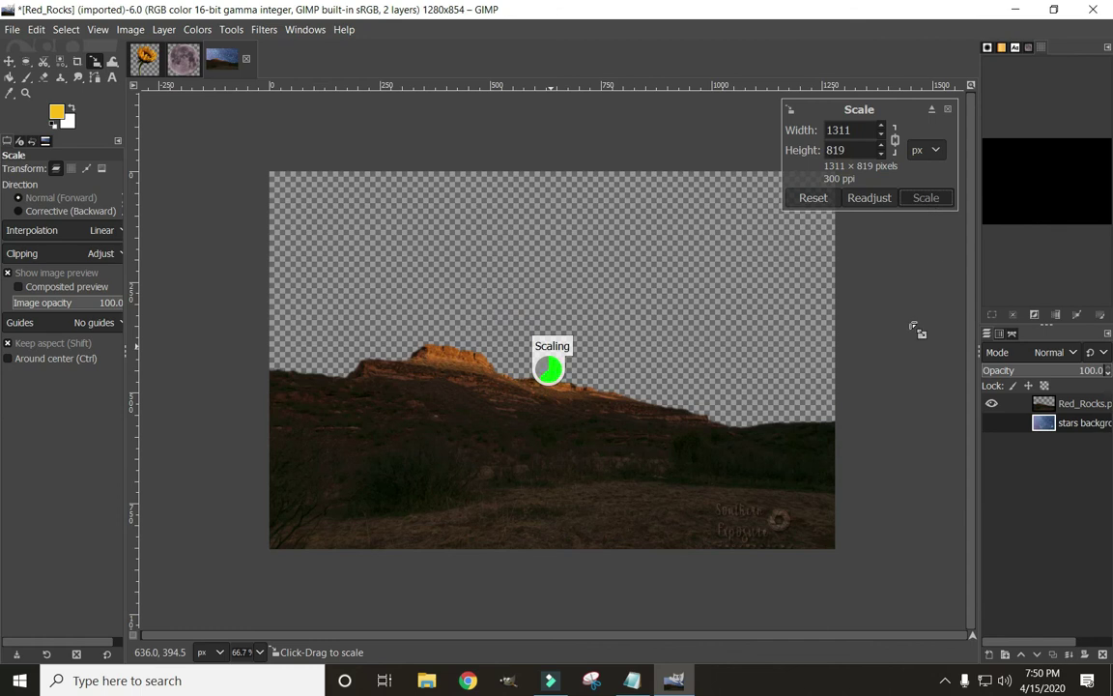
Add Super_Pink_Moon.png as a layer and place it between the Red_Rocks and stars background layers.
{"action": "left_click", "coordinate": [1082, 406]}
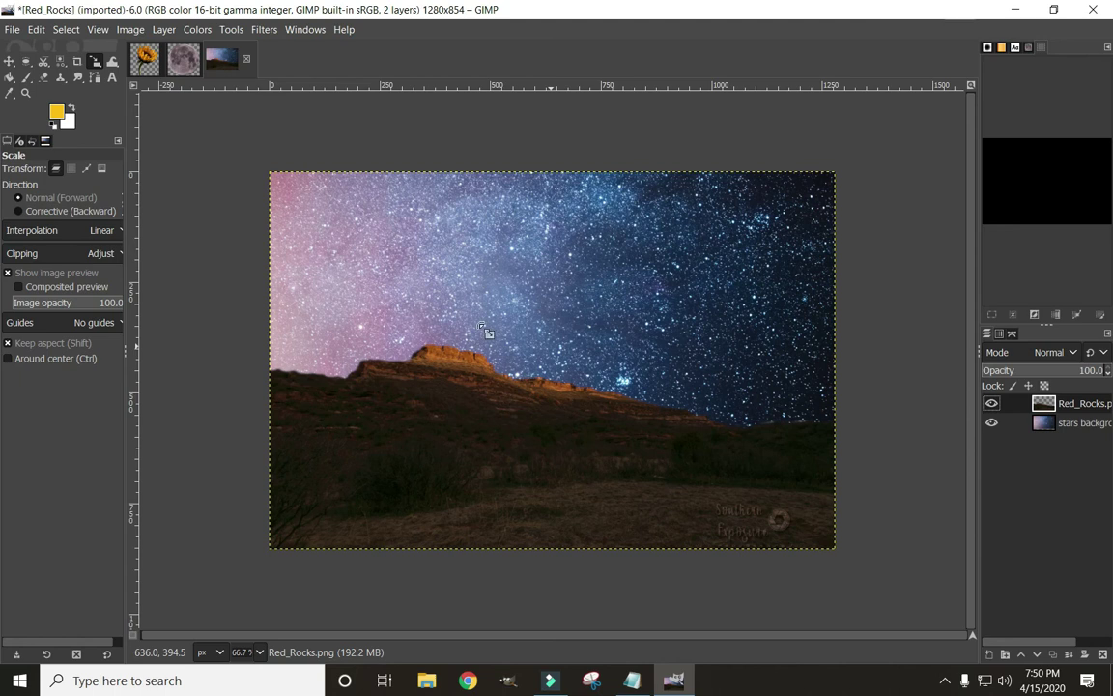
{"action": "left_click", "coordinate": [16, 31]}
{"action": "left_click", "coordinate": [44, 107]}
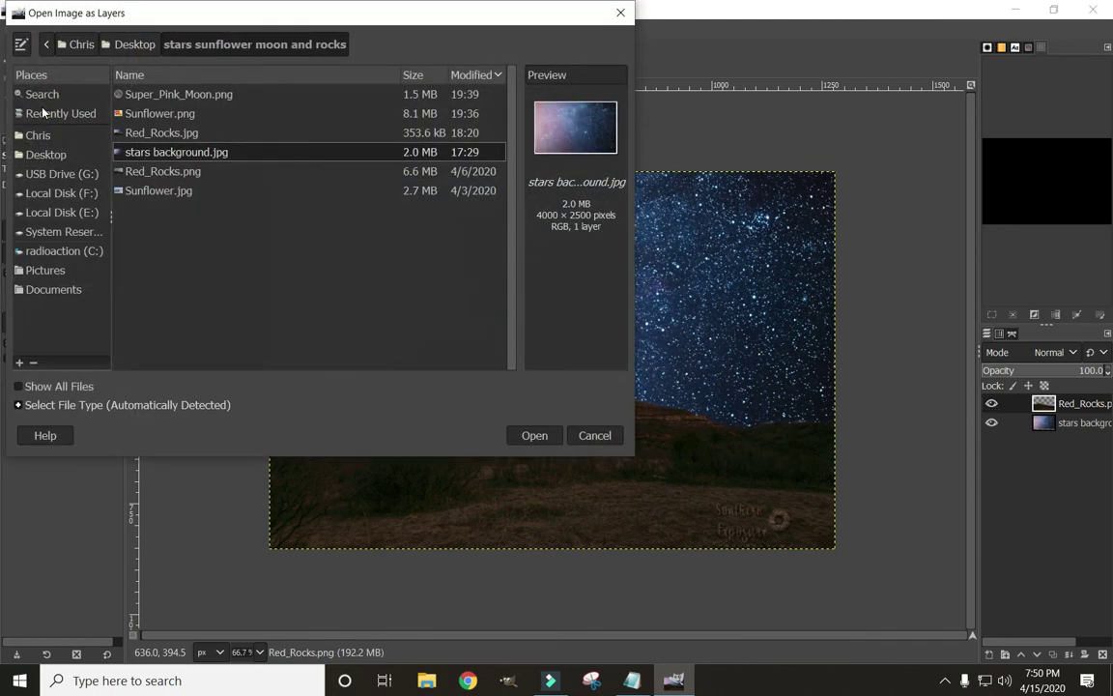
{"action": "left_click", "coordinate": [144, 93]}
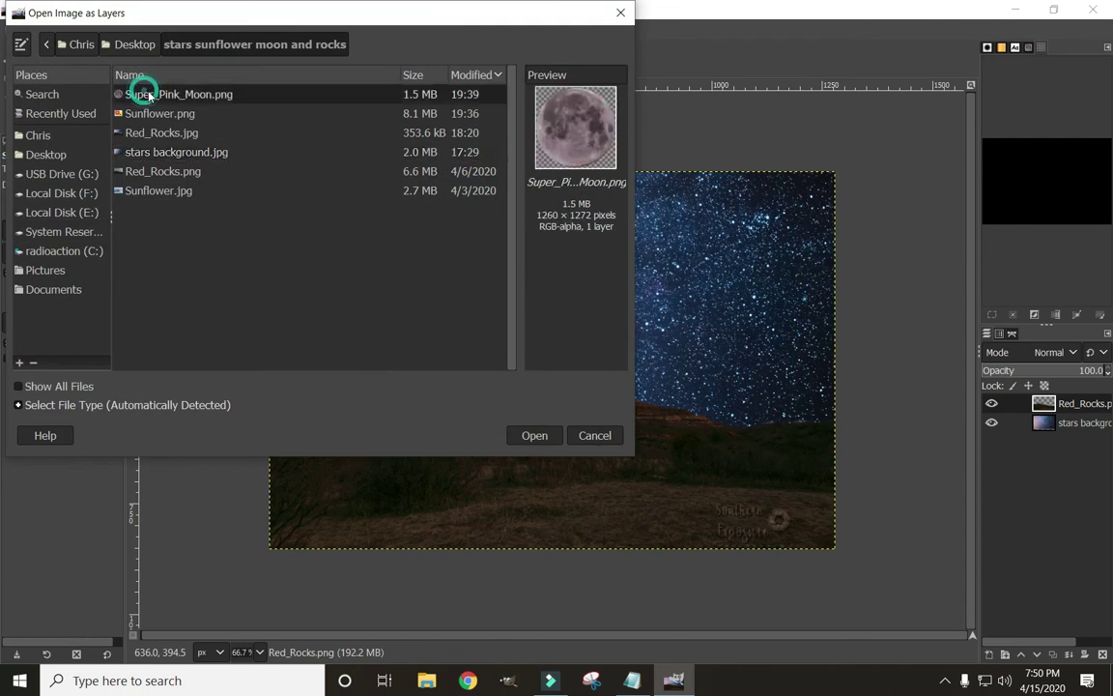
{"action": "left_click", "coordinate": [534, 436]}
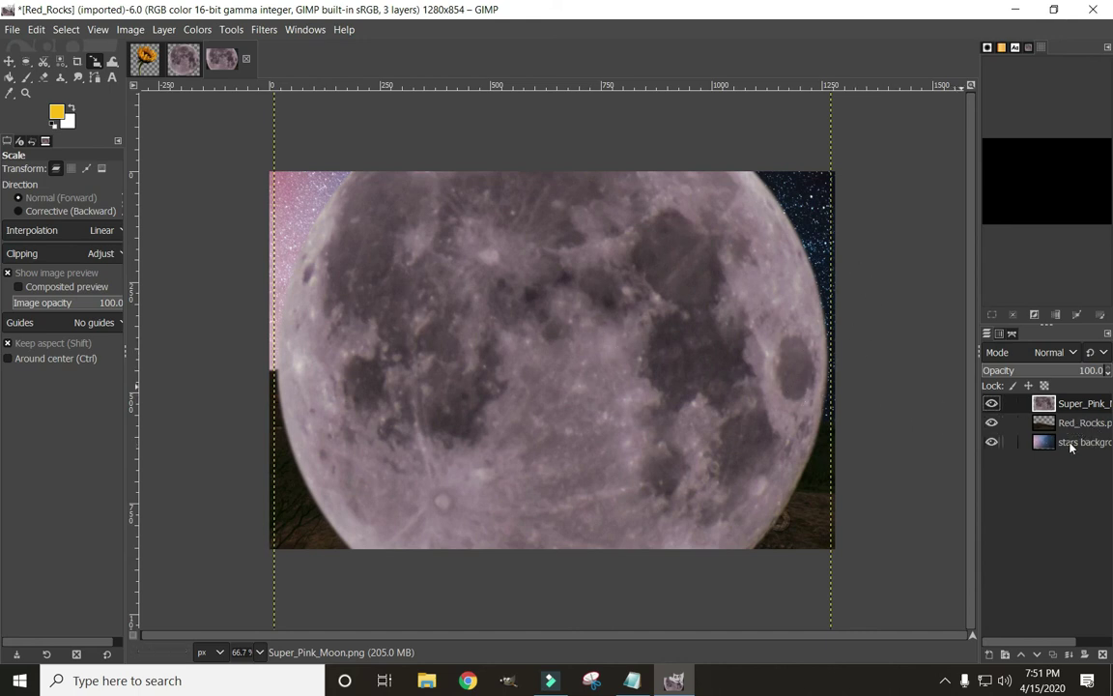
{"action": "left_click_drag", "start_coordinate": [1070, 404], "coordinate": [1079, 440]}
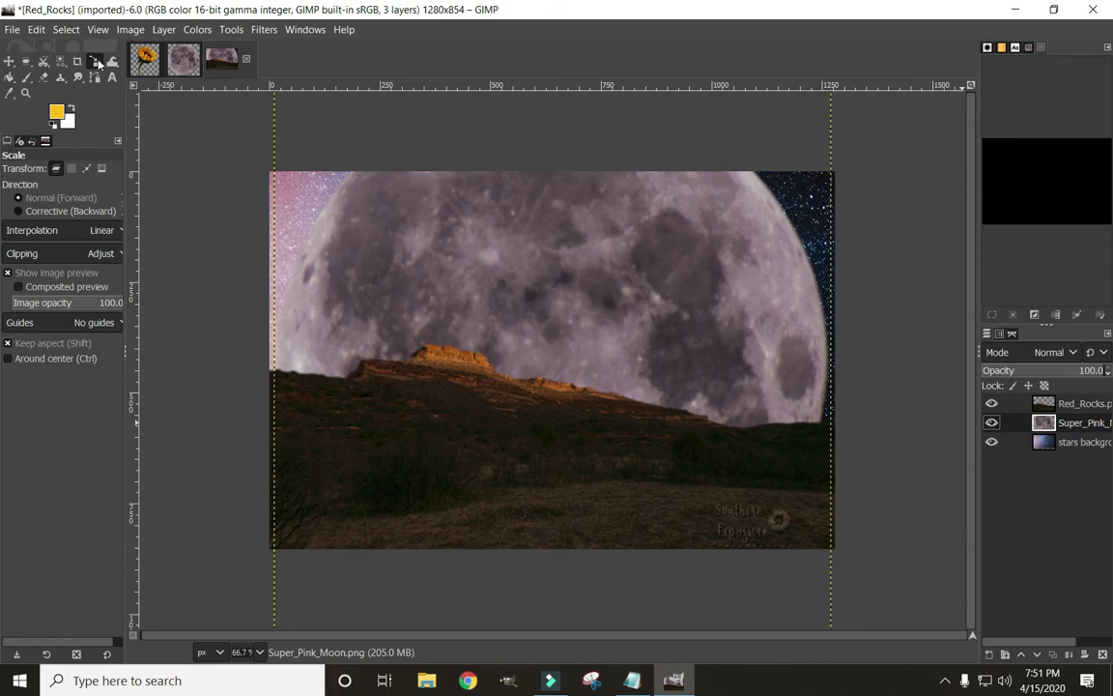
Scale the moon layer proportionally to about 229 × 231 px and position it partly behind the ridge, just right of the image's centre.
{"action": "left_click", "coordinate": [300, 177]}
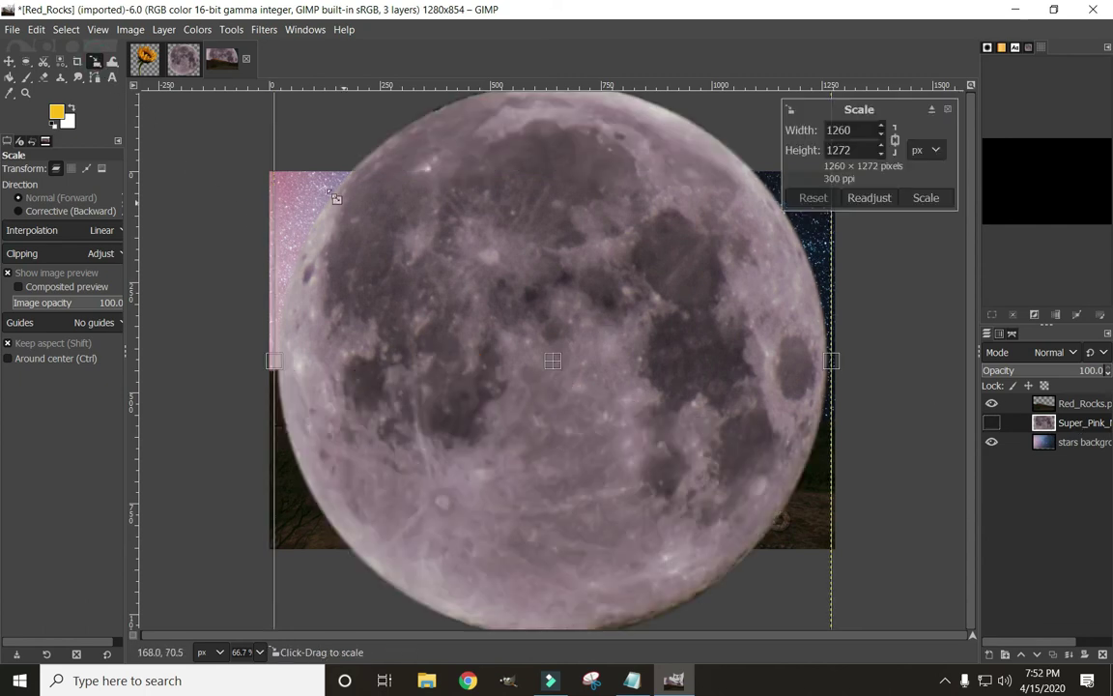
{"action": "left_click_drag", "start_coordinate": [295, 123], "coordinate": [559, 393]}
{"action": "left_click_drag", "start_coordinate": [826, 599], "coordinate": [605, 391]}
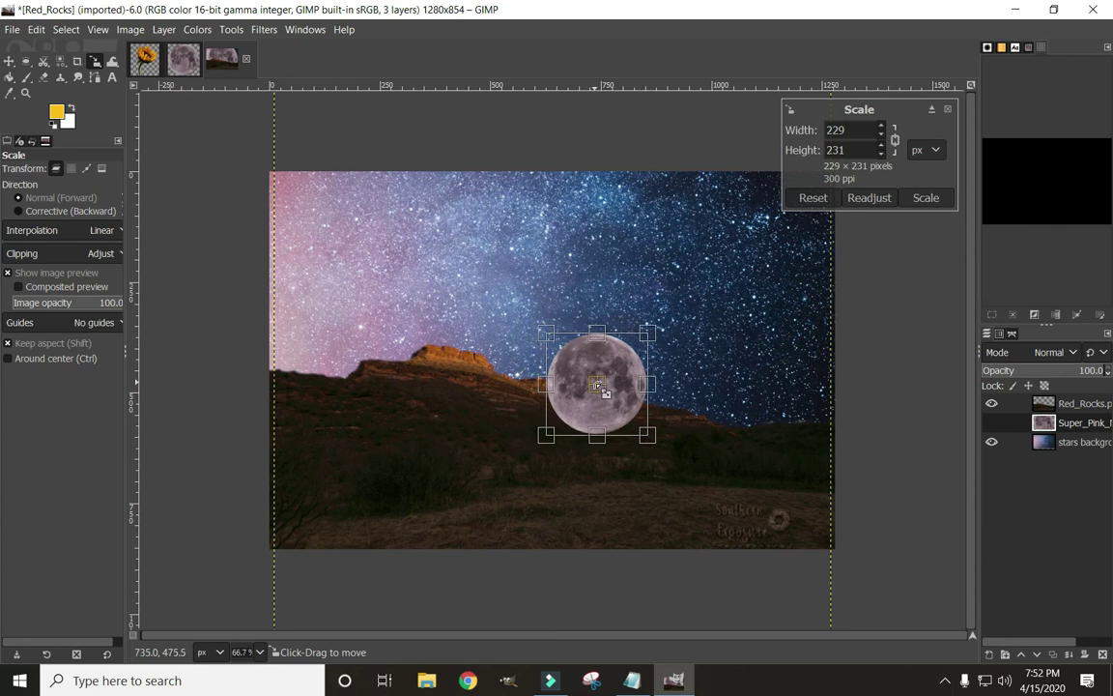
{"action": "left_click", "coordinate": [928, 198]}
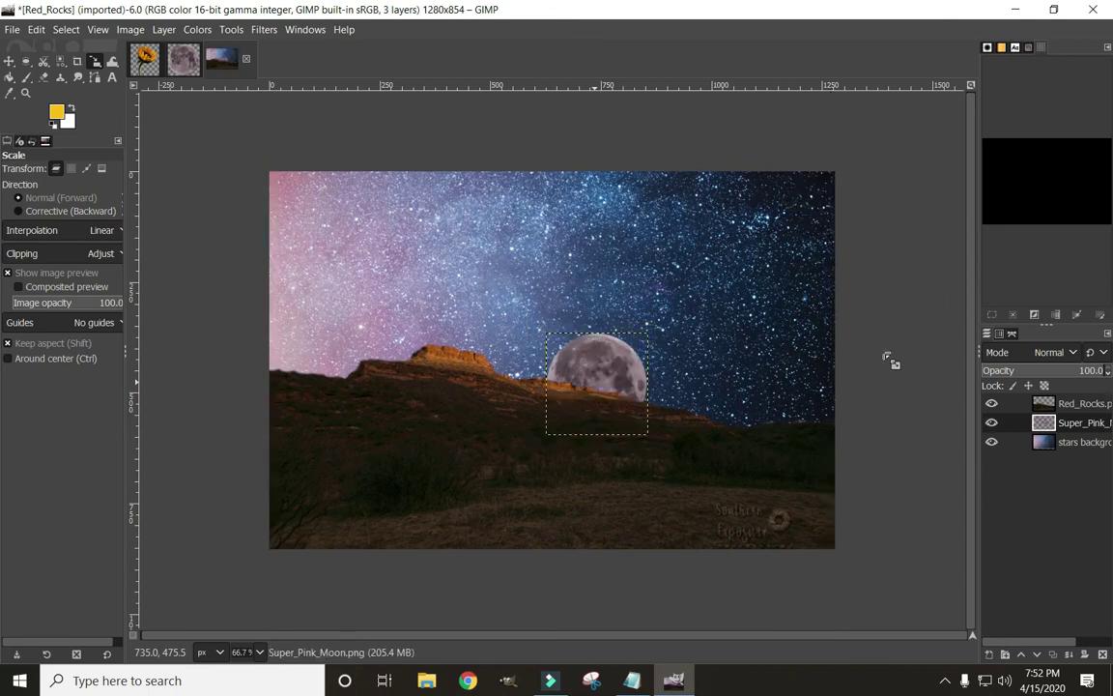
Flip the moon layer horizontally.
{"action": "left_click", "coordinate": [228, 29]}
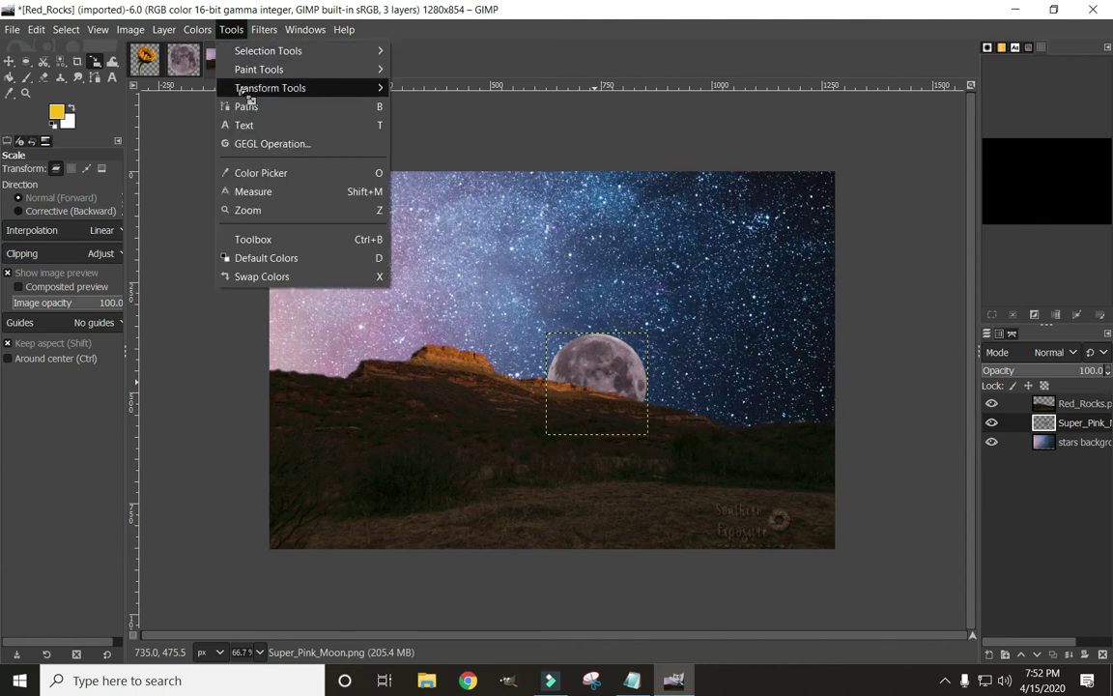
{"action": "mouse_move", "coordinate": [242, 92]}
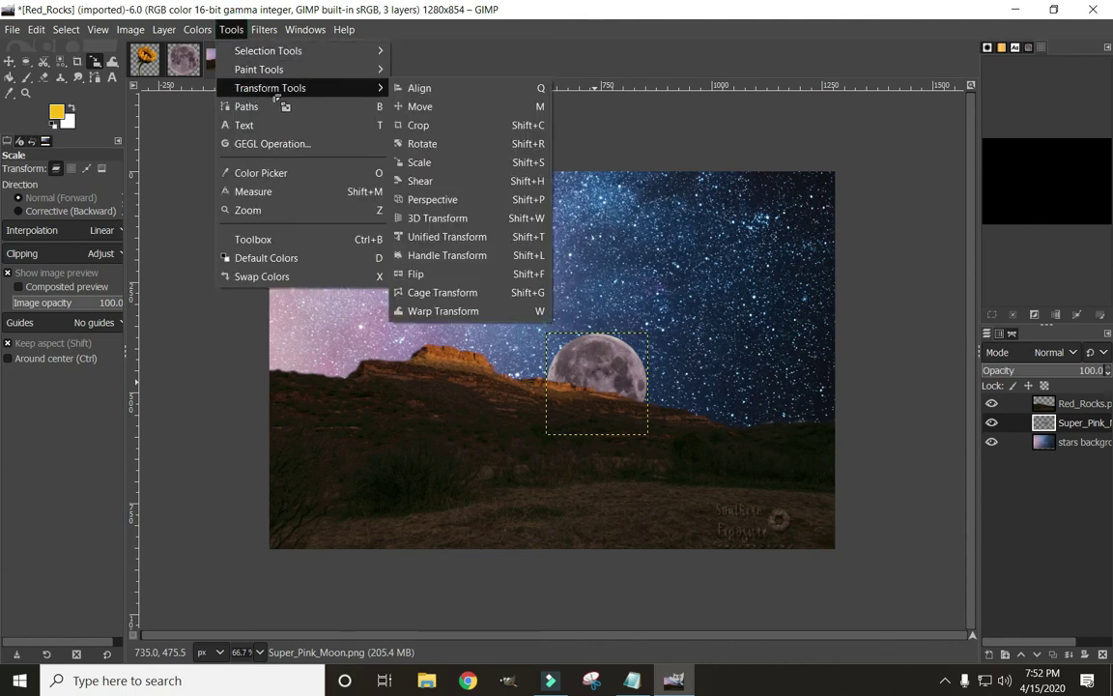
{"action": "left_click", "coordinate": [463, 277]}
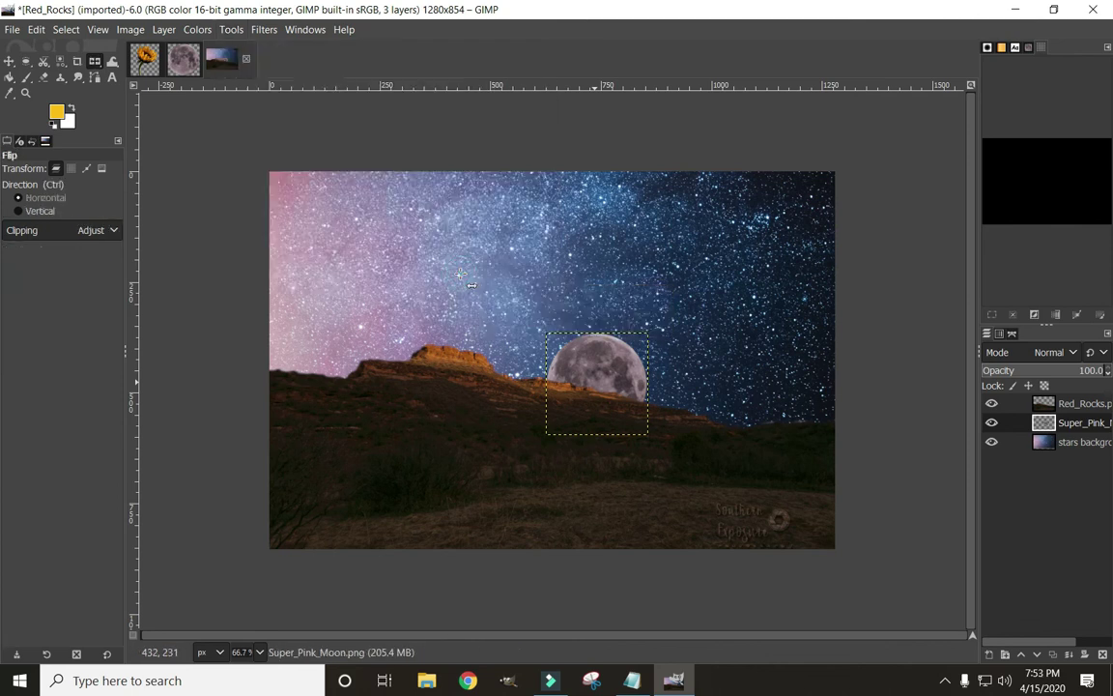
{"action": "left_click", "coordinate": [604, 375]}
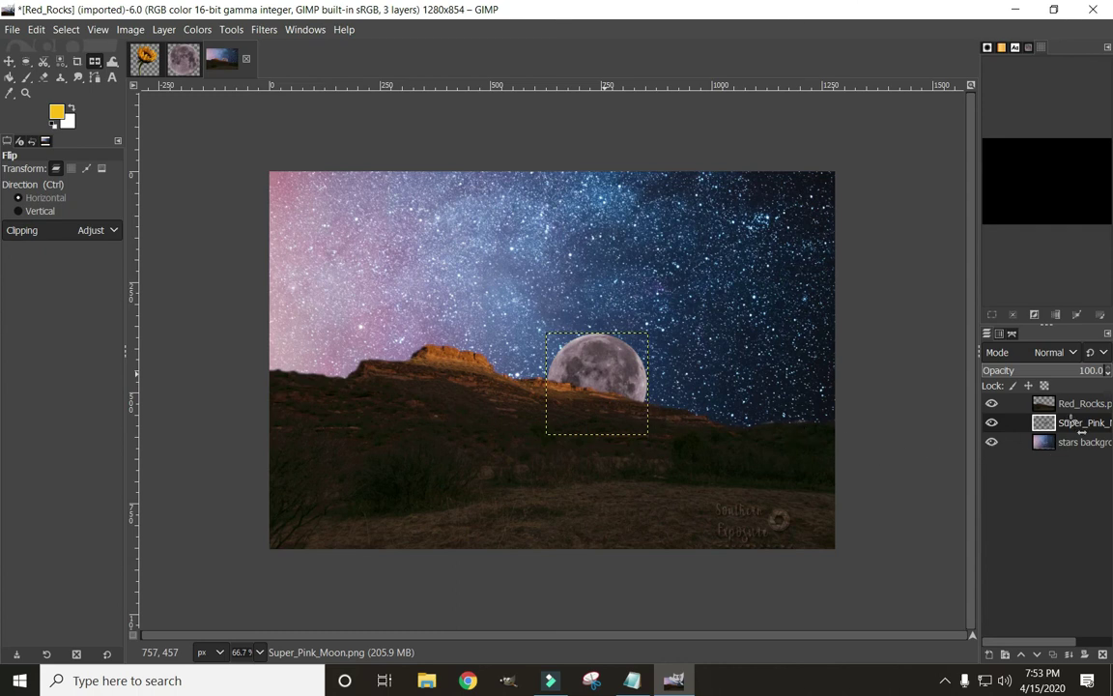
Add Sunflower.png as a new layer above the Red_Rocks layer.
{"action": "left_click", "coordinate": [1072, 403]}
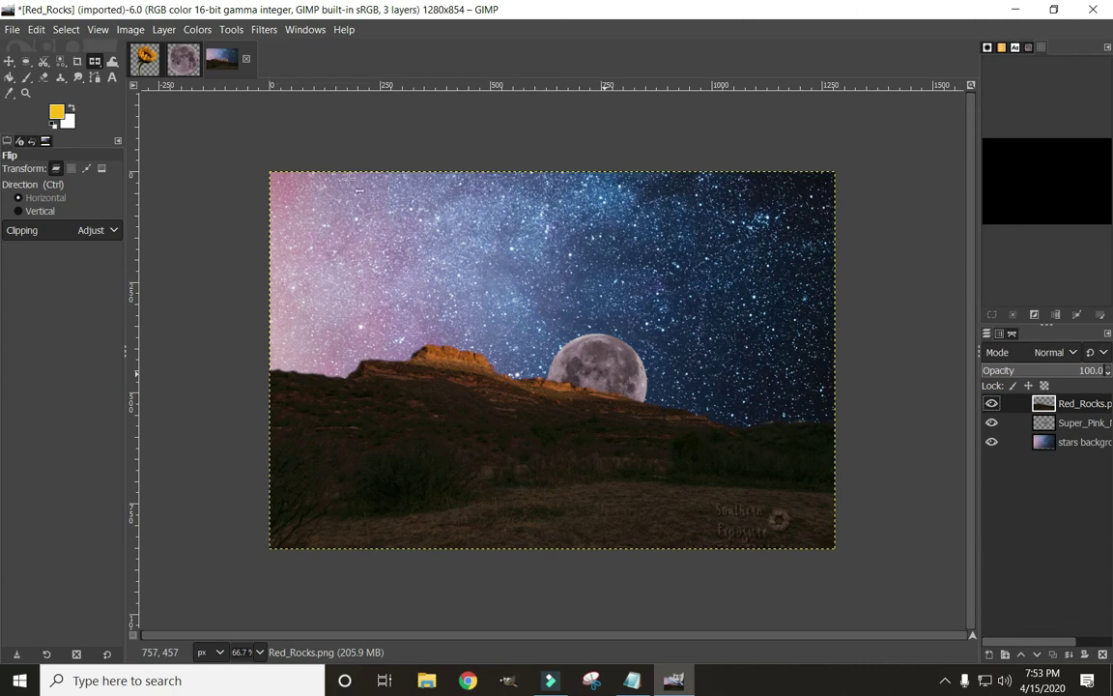
{"action": "left_click", "coordinate": [14, 30]}
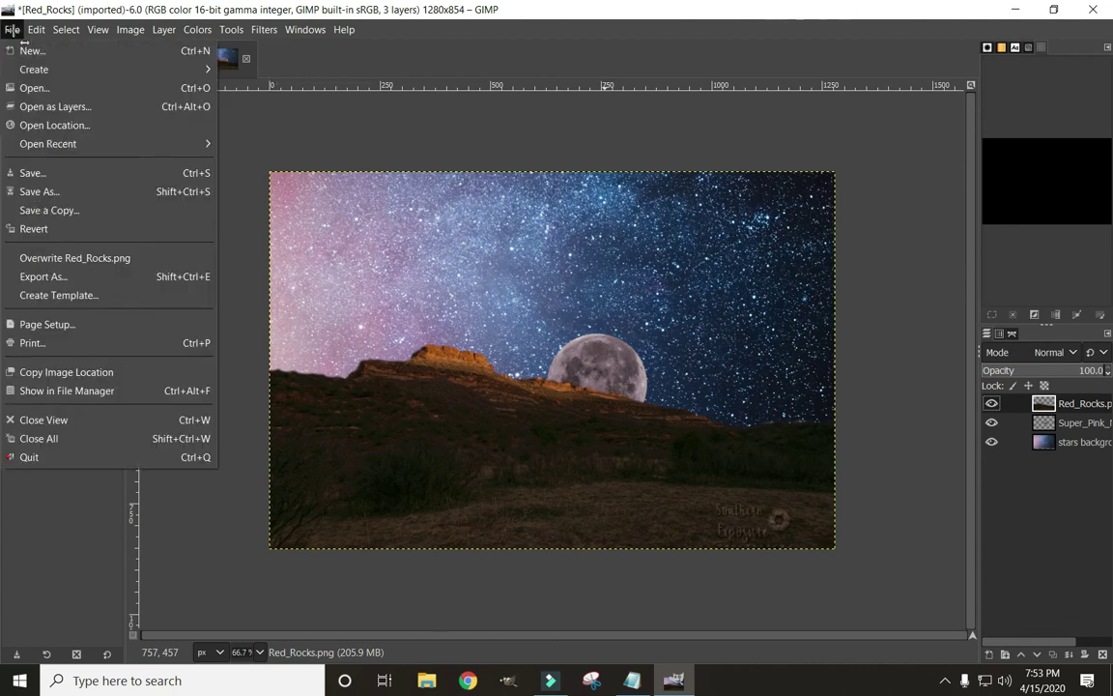
{"action": "left_click", "coordinate": [17, 106]}
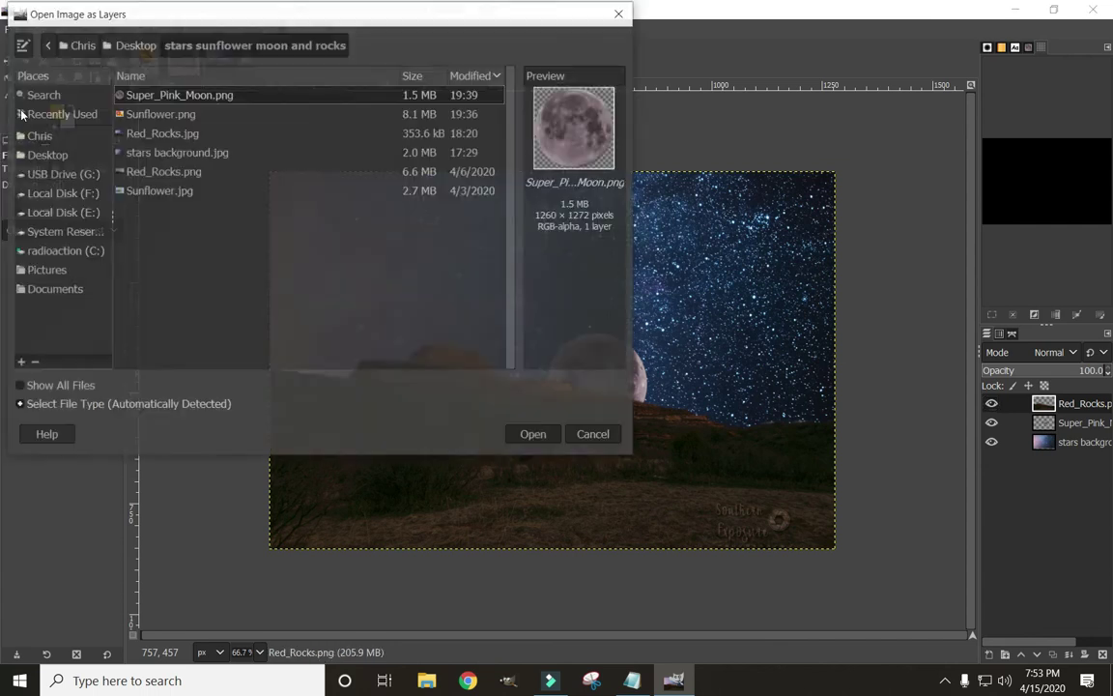
{"action": "left_click", "coordinate": [156, 115]}
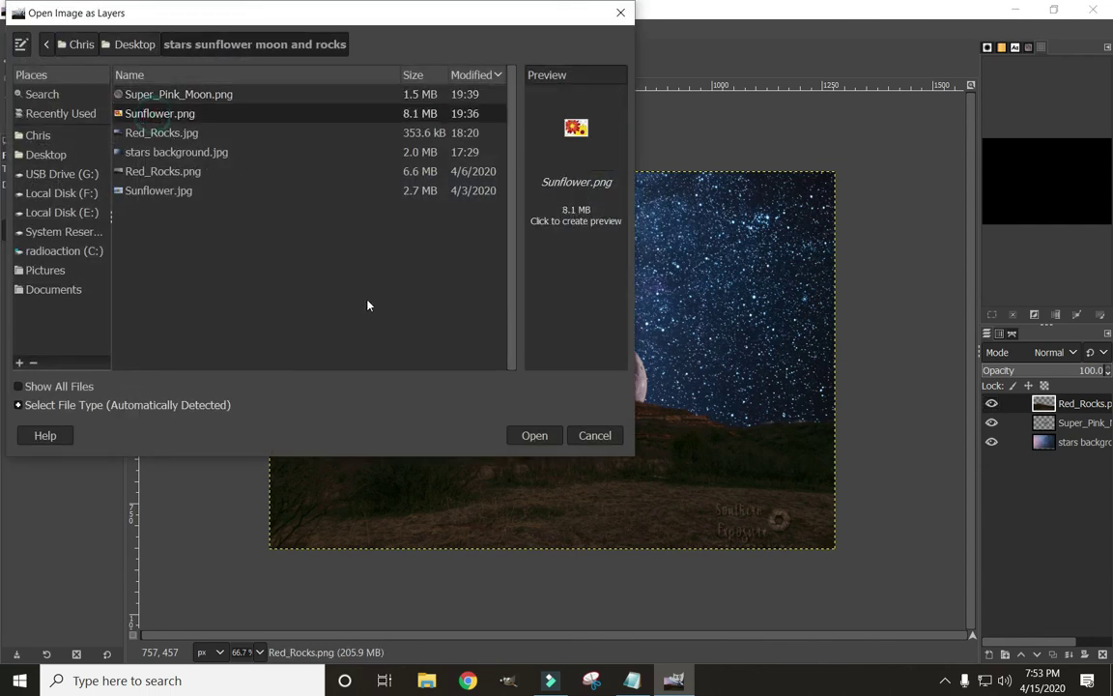
{"action": "left_click", "coordinate": [547, 438]}
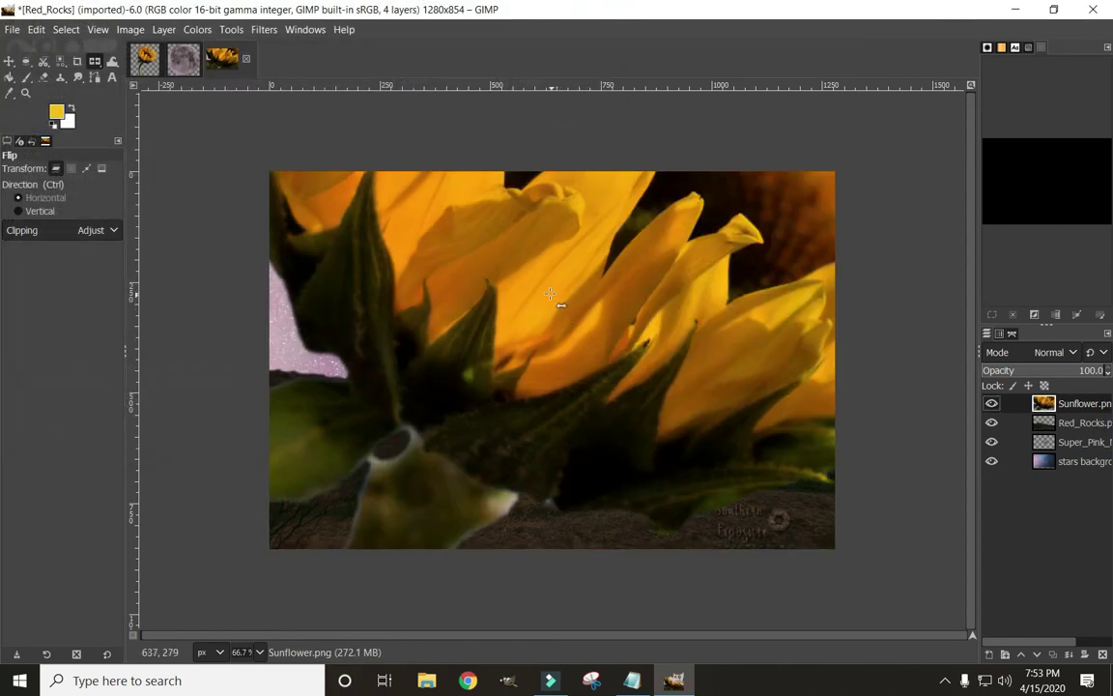
Scale the Sunflower layer proportionally to 166 × 186 px and place it on the image's lower edge, left of centre.
{"action": "key", "text": "alt+t"}
{"action": "key", "text": "Escape"}
{"action": "left_click", "coordinate": [237, 36]}
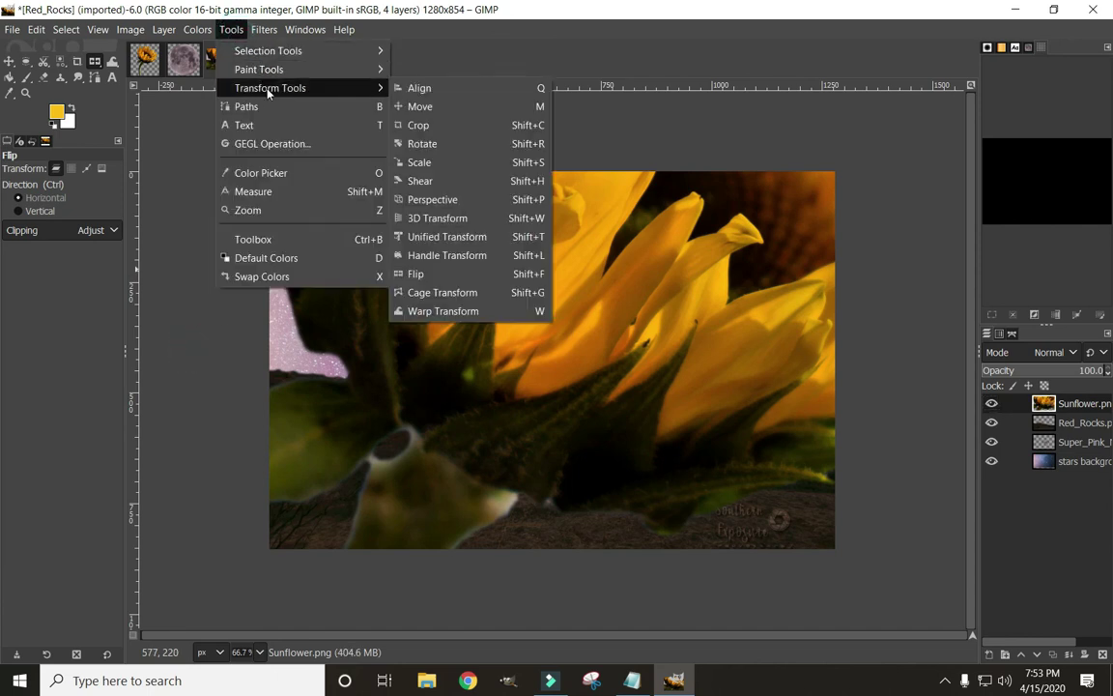
{"action": "left_click", "coordinate": [419, 162]}
{"action": "left_click_drag", "start_coordinate": [527, 273], "coordinate": [440, 187]}
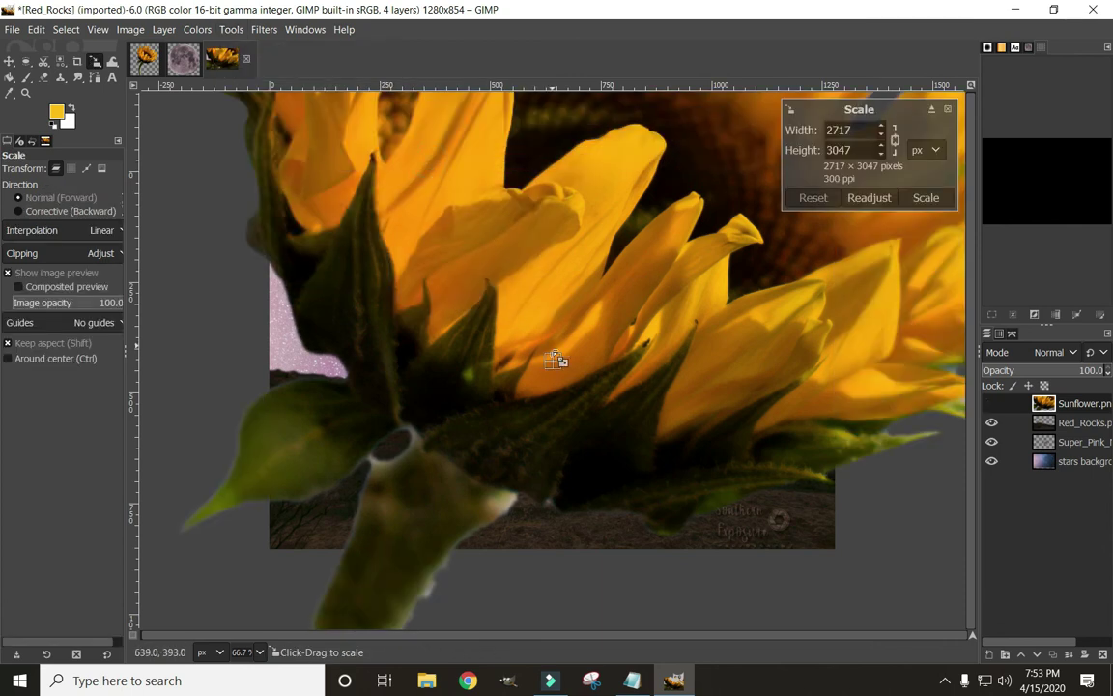
{"action": "left_click_drag", "start_coordinate": [373, 579], "coordinate": [621, 186]}
{"action": "left_click_drag", "start_coordinate": [667, 153], "coordinate": [386, 475]}
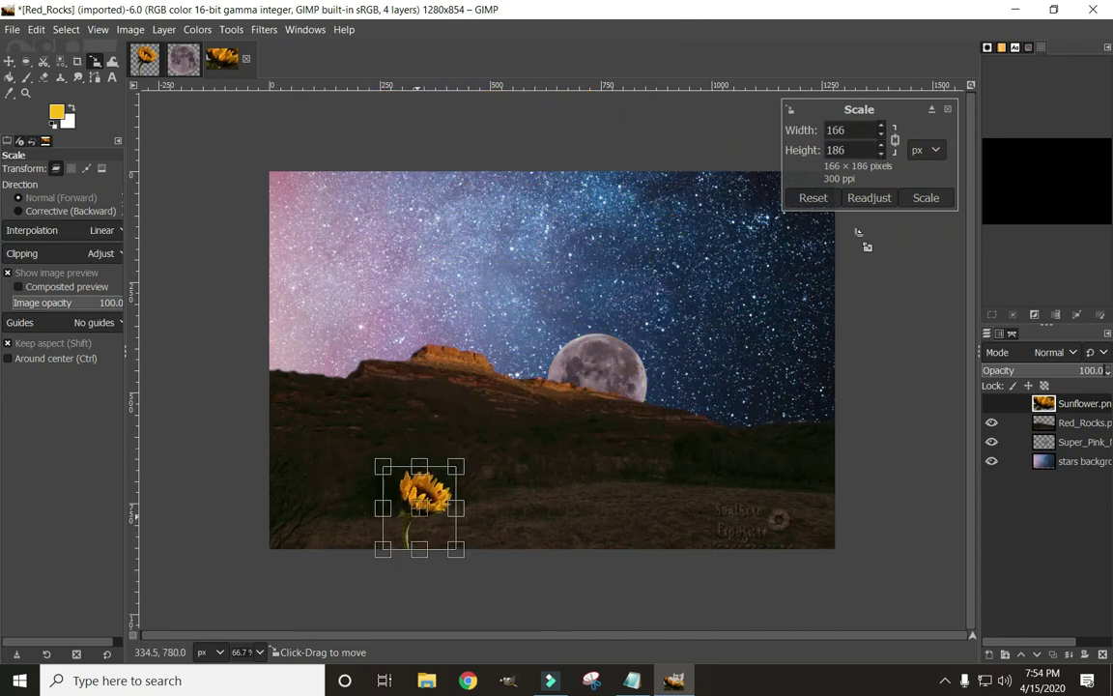
{"action": "left_click", "coordinate": [930, 199]}
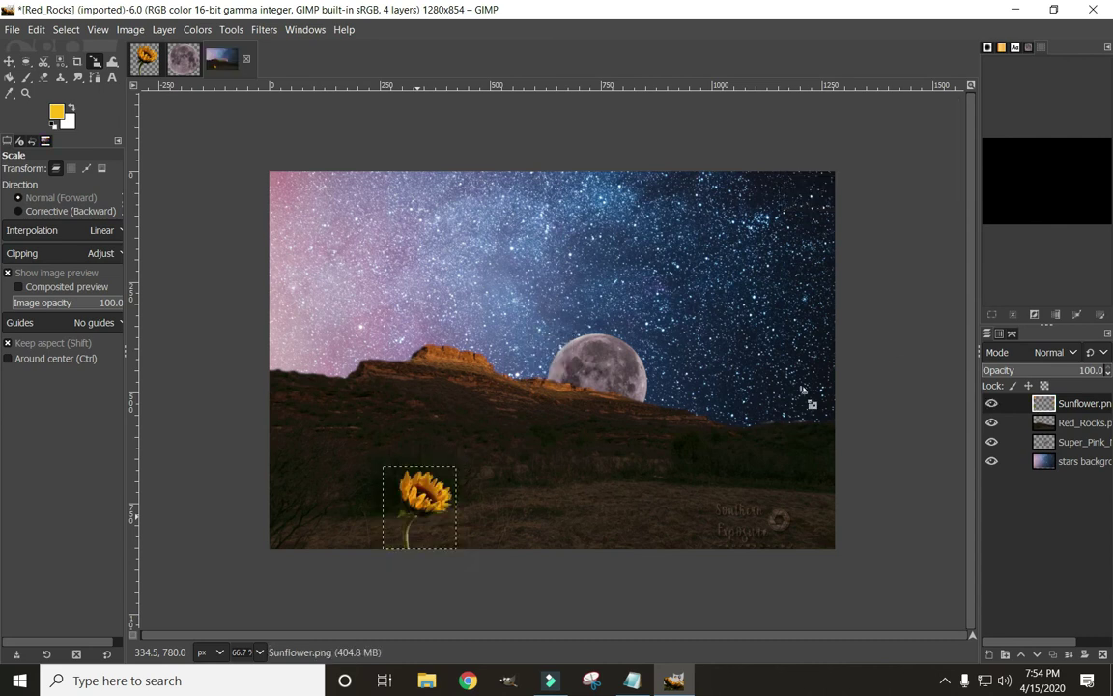
Darken the Sunflower layer with Brightness-Contrast, setting brightness to about -0.327 and slightly adjusting the contrast.
{"action": "key", "text": "Page_Down"}
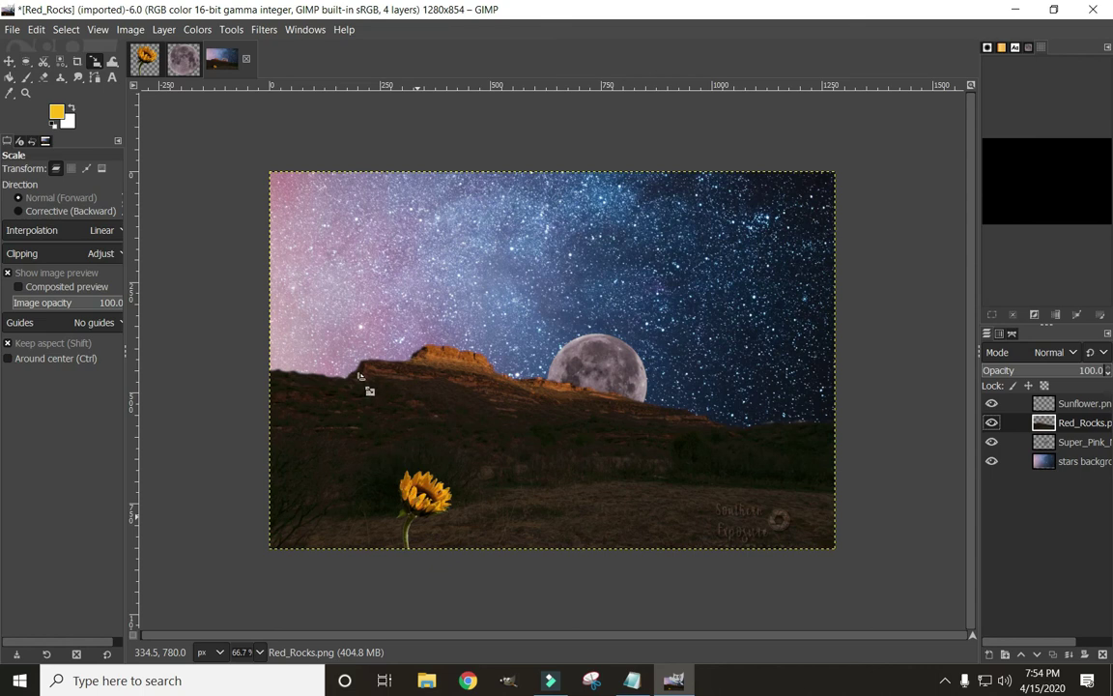
{"action": "left_click", "coordinate": [1075, 403]}
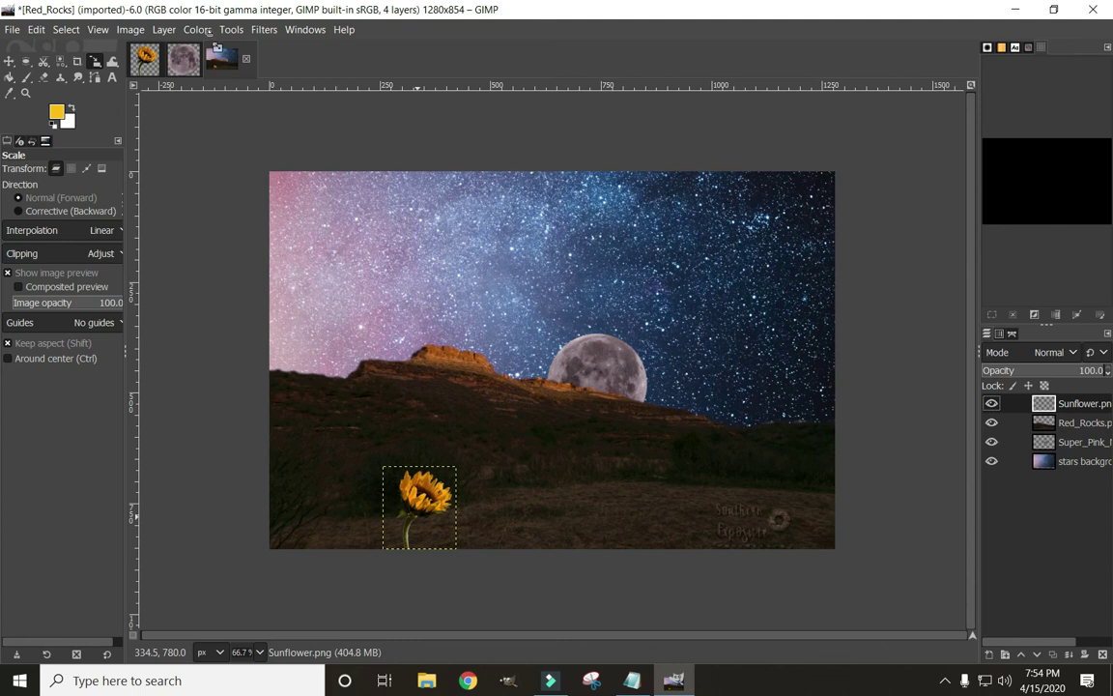
{"action": "left_click", "coordinate": [197, 29]}
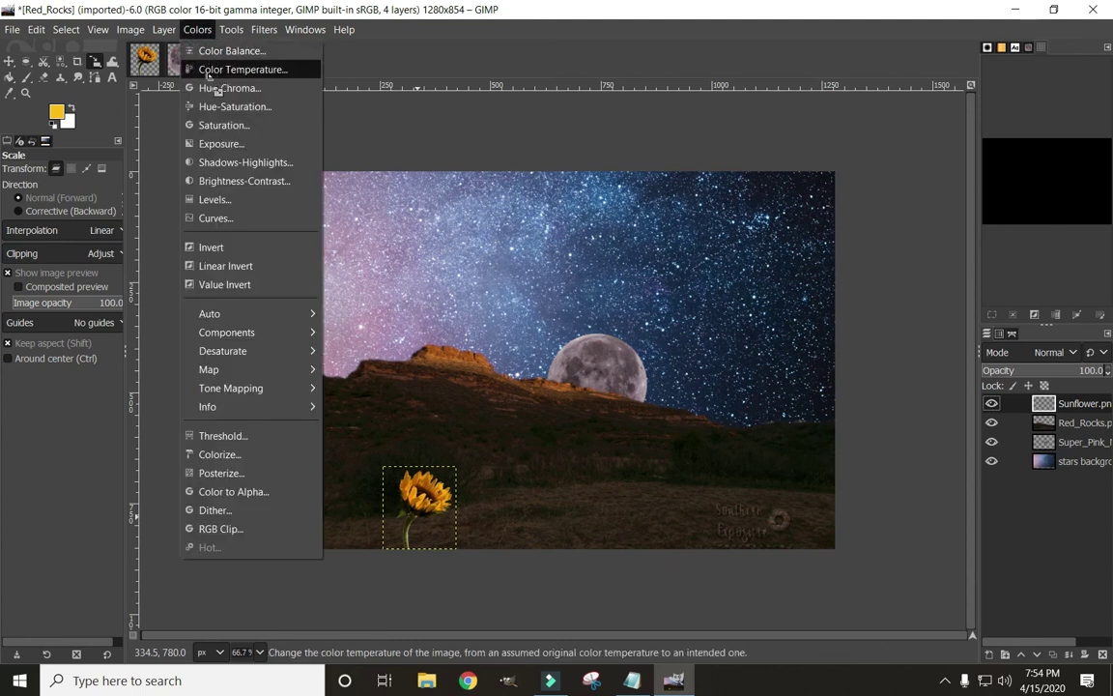
{"action": "left_click", "coordinate": [205, 182]}
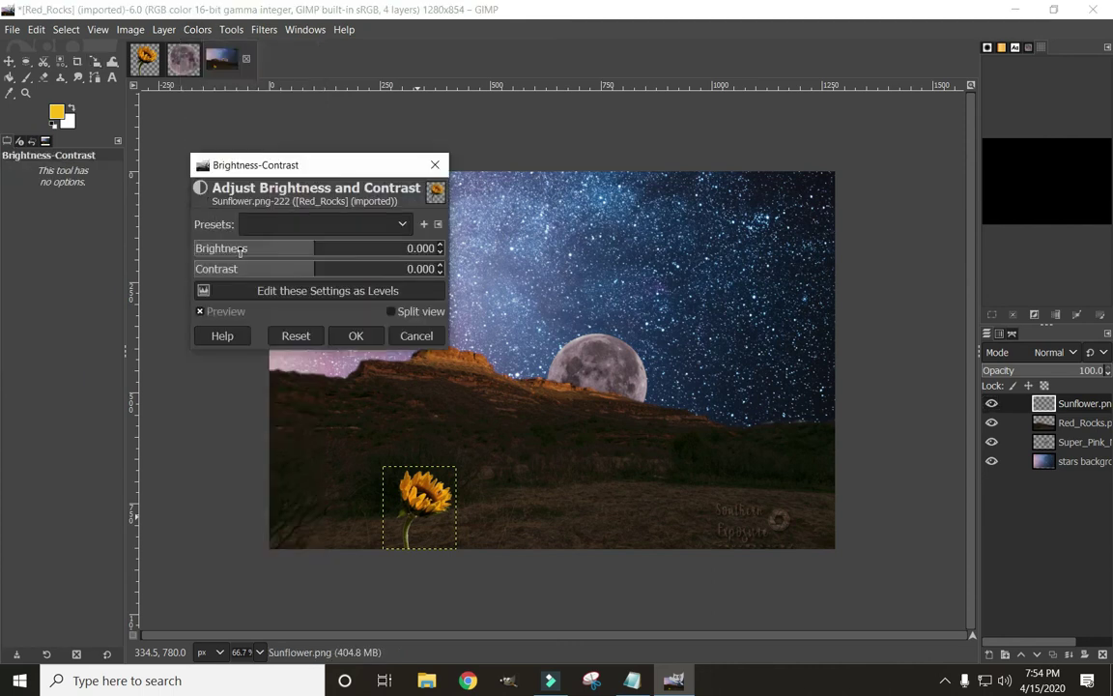
{"action": "scroll", "coordinate": [442, 269], "scroll_direction": "up", "scroll_amount": 9}
{"action": "scroll", "coordinate": [441, 270], "scroll_direction": "up", "scroll_amount": 8}
{"action": "left_click_drag", "start_coordinate": [300, 252], "coordinate": [242, 249]}
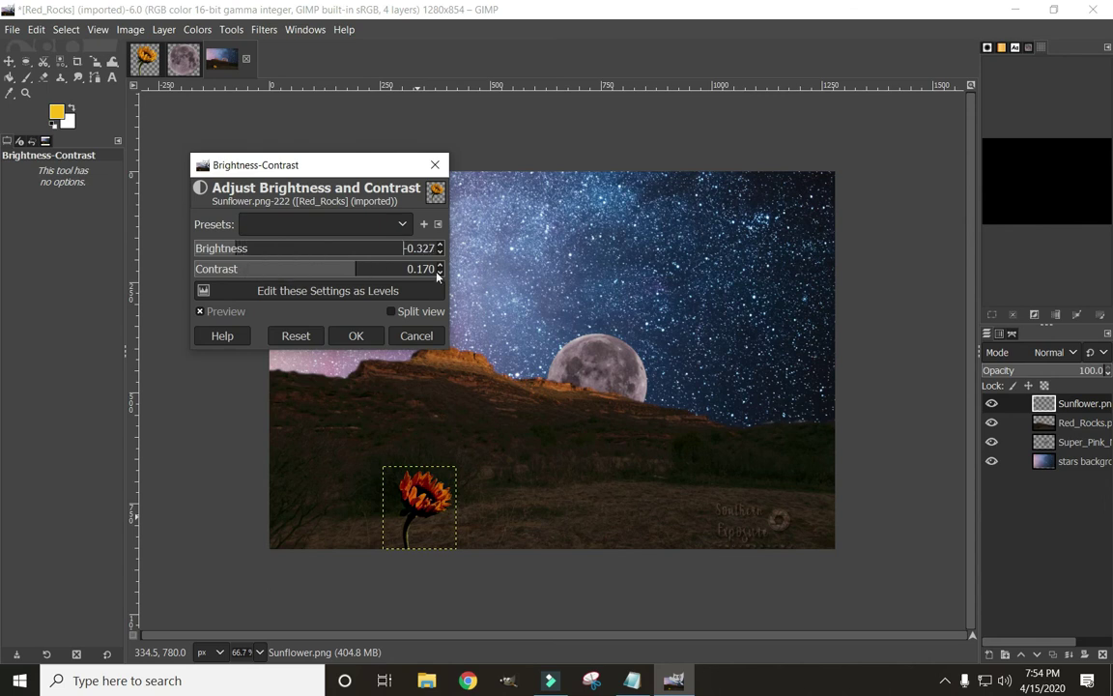
{"action": "scroll", "coordinate": [439, 274], "scroll_direction": "down", "scroll_amount": 8}
{"action": "left_click", "coordinate": [357, 336]}
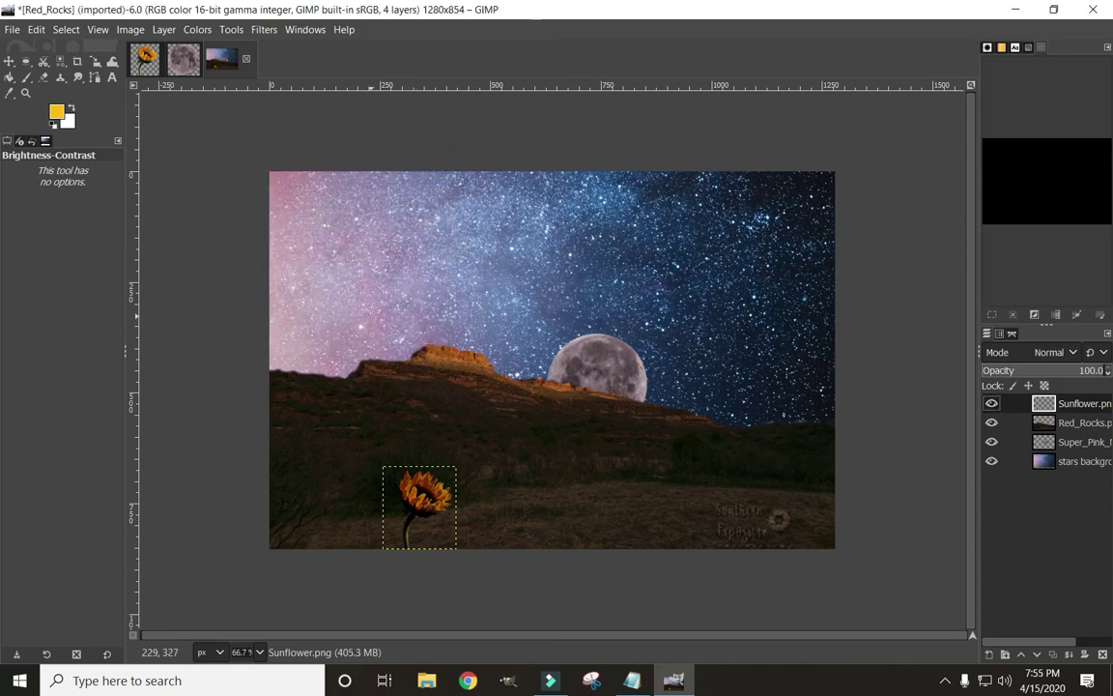
Apply Shadows-Highlights to the Sunflower layer with shadows at about 49.38 and highlights at about -66.05.
{"action": "left_click", "coordinate": [197, 29]}
{"action": "left_click", "coordinate": [205, 158]}
{"action": "left_click_drag", "start_coordinate": [328, 280], "coordinate": [338, 280]}
{"action": "left_click_drag", "start_coordinate": [297, 330], "coordinate": [275, 331]}
{"action": "left_click_drag", "start_coordinate": [297, 188], "coordinate": [254, 117]}
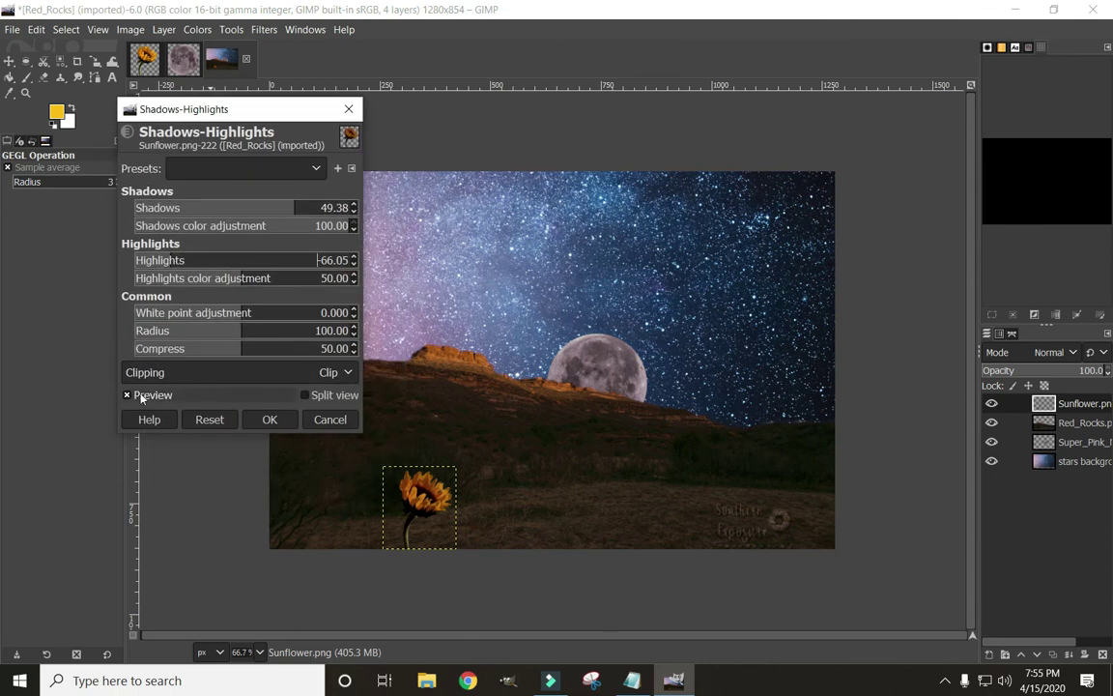
{"action": "key", "text": "Return"}
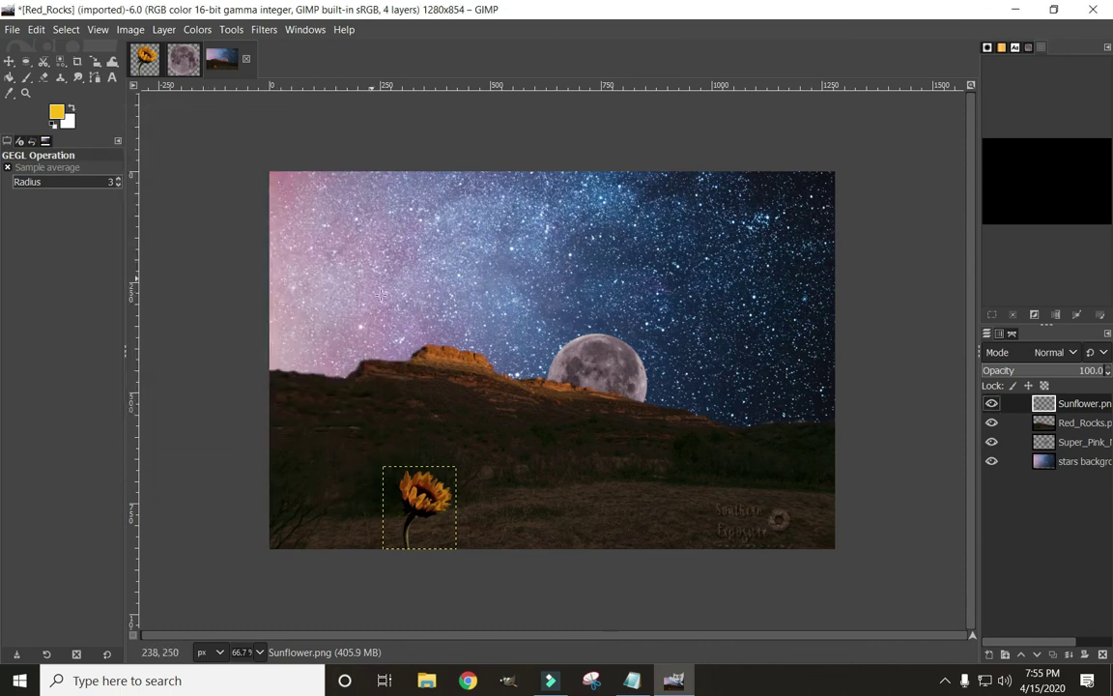
Reduce the Sunflower layer's saturation to a scale of about 0.872.
{"action": "left_click", "coordinate": [197, 29]}
{"action": "left_click", "coordinate": [217, 120]}
{"action": "left_click", "coordinate": [226, 192]}
{"action": "left_click_drag", "start_coordinate": [226, 192], "coordinate": [187, 192]}
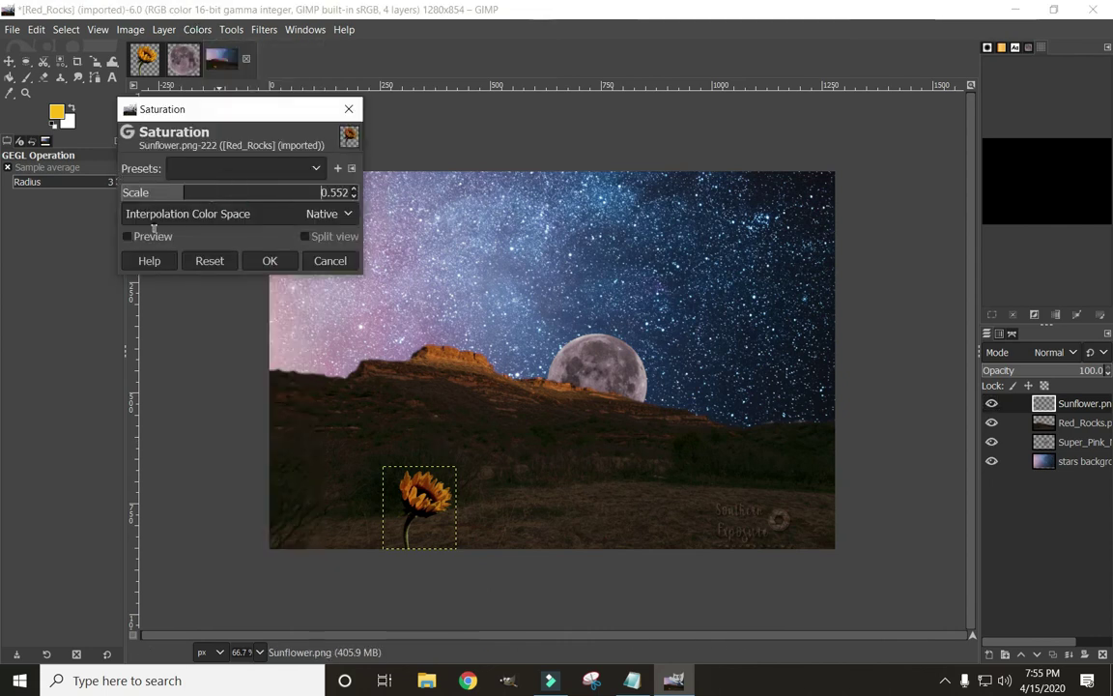
{"action": "key", "text": "Return"}
{"action": "left_click", "coordinate": [197, 29]}
{"action": "left_click", "coordinate": [223, 125]}
{"action": "left_click", "coordinate": [221, 192]}
{"action": "left_click", "coordinate": [267, 261]}
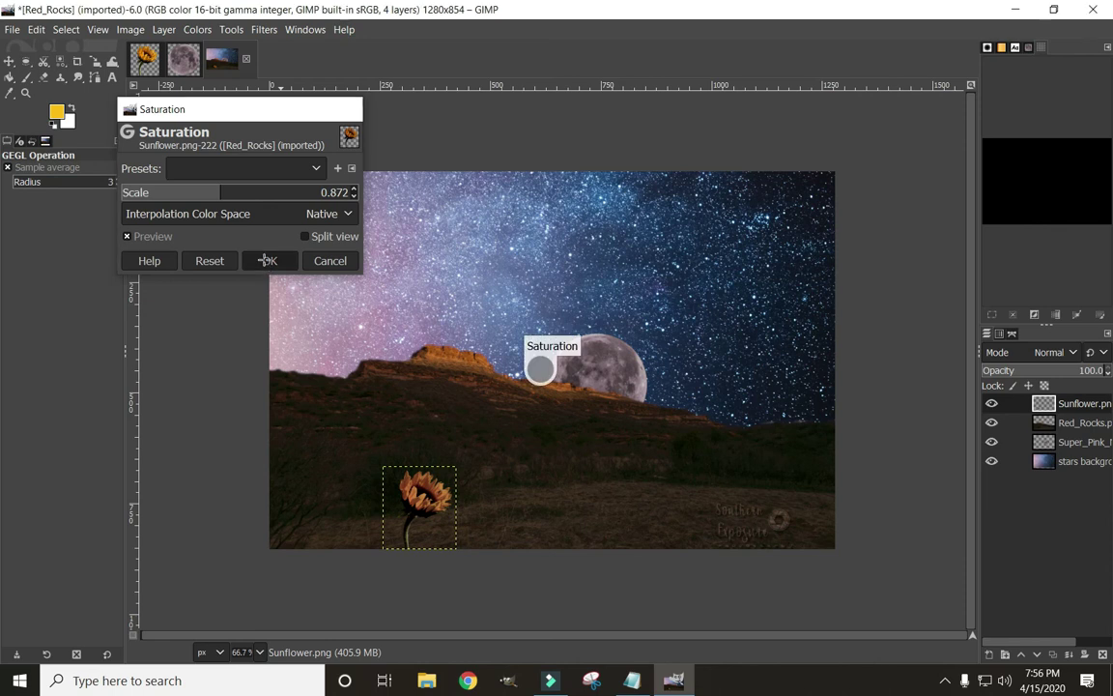
Apply a Gaussian Blur of 0.50 in X and Y to the Red_Rocks layer.
{"action": "left_click", "coordinate": [1067, 424]}
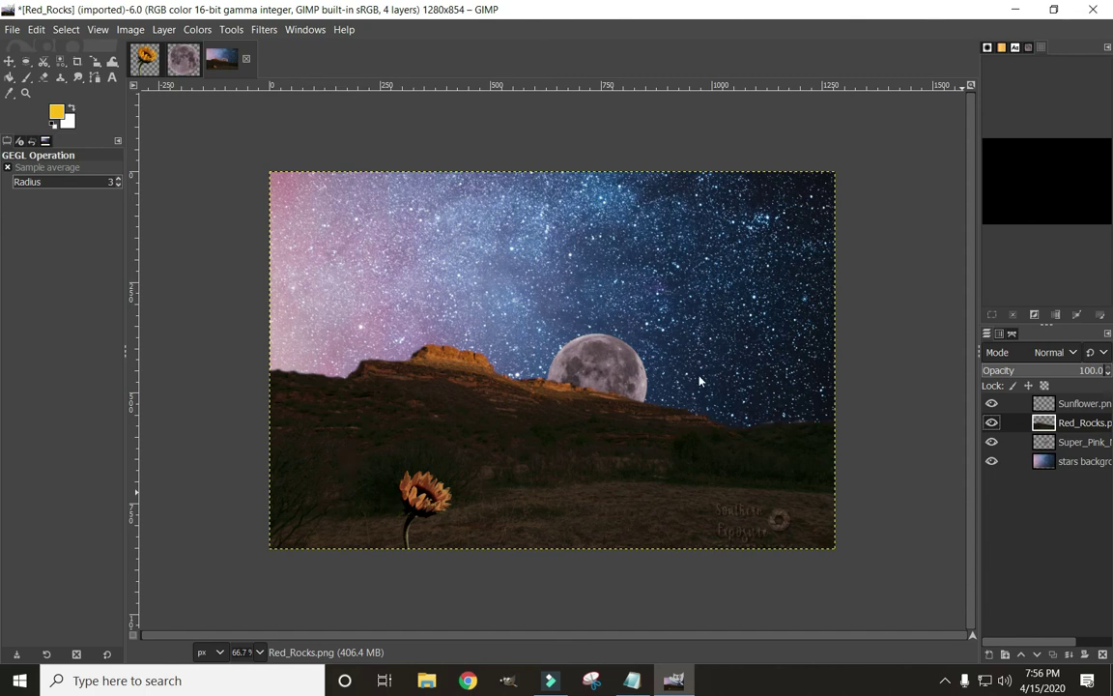
{"action": "left_click", "coordinate": [266, 31]}
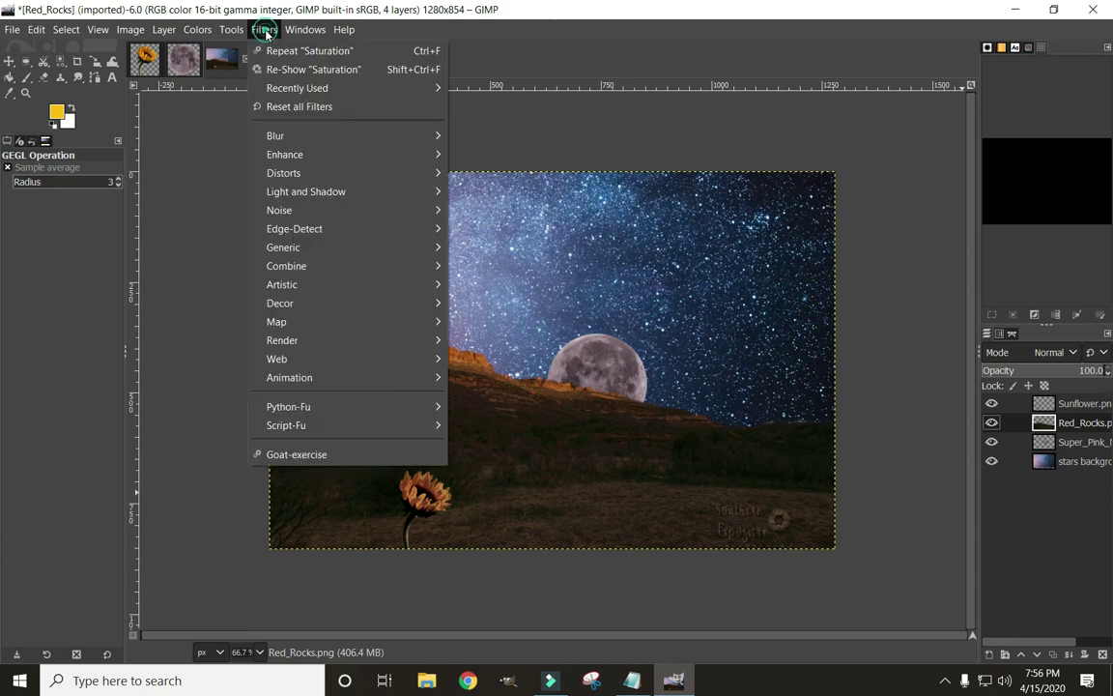
{"action": "mouse_move", "coordinate": [292, 143]}
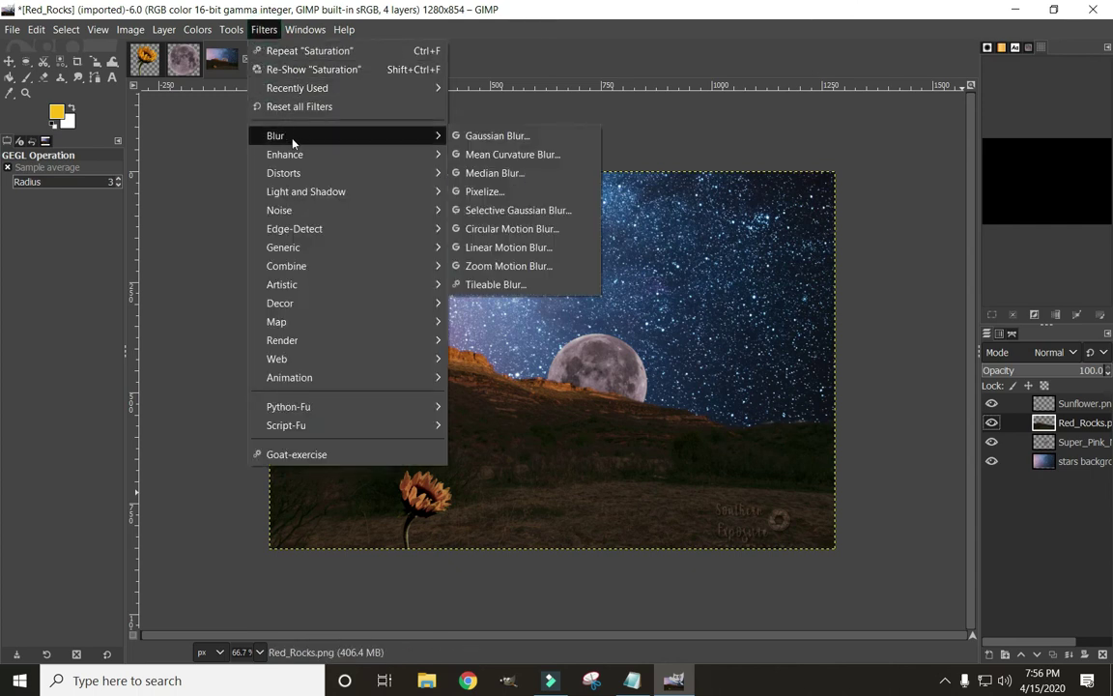
{"action": "left_click", "coordinate": [474, 135]}
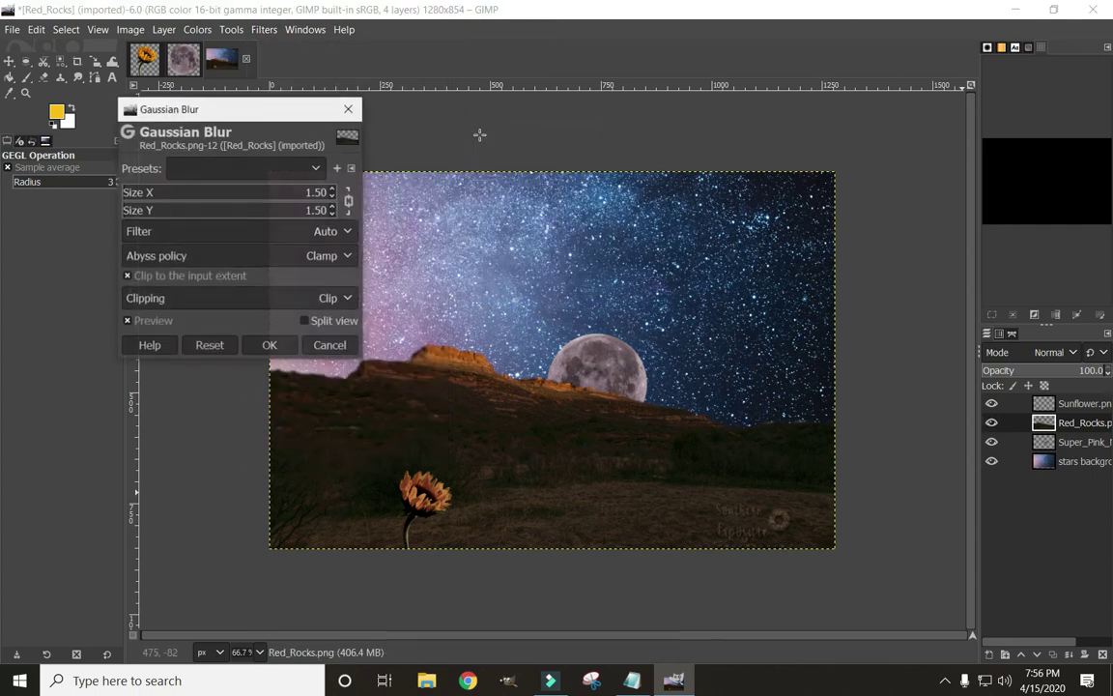
{"action": "left_click", "coordinate": [320, 193]}
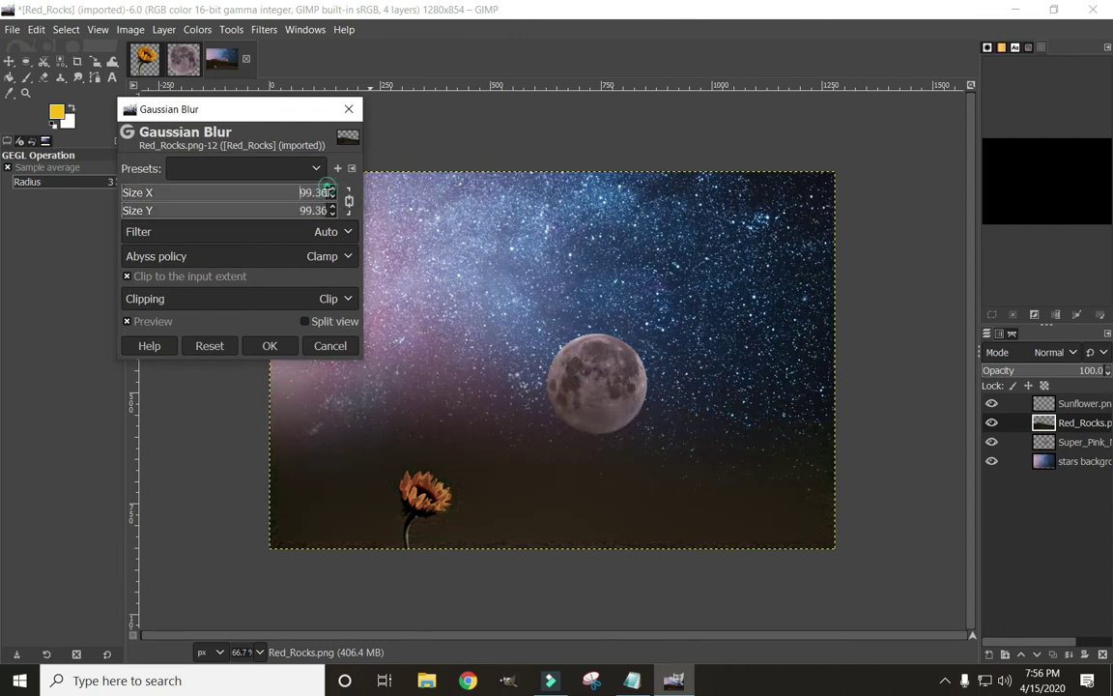
{"action": "left_click", "coordinate": [322, 193]}
{"action": "type", "text": "1"}
{"action": "type", "text": "0.5"}
{"action": "key", "text": "Return"}
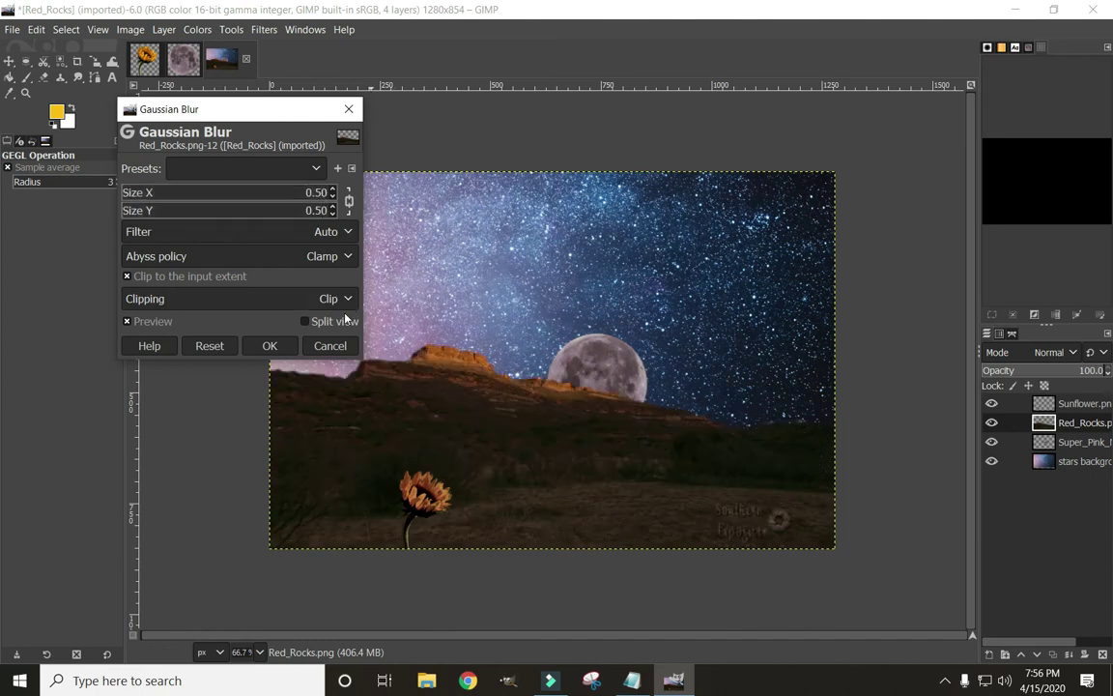
{"action": "left_click", "coordinate": [275, 344]}
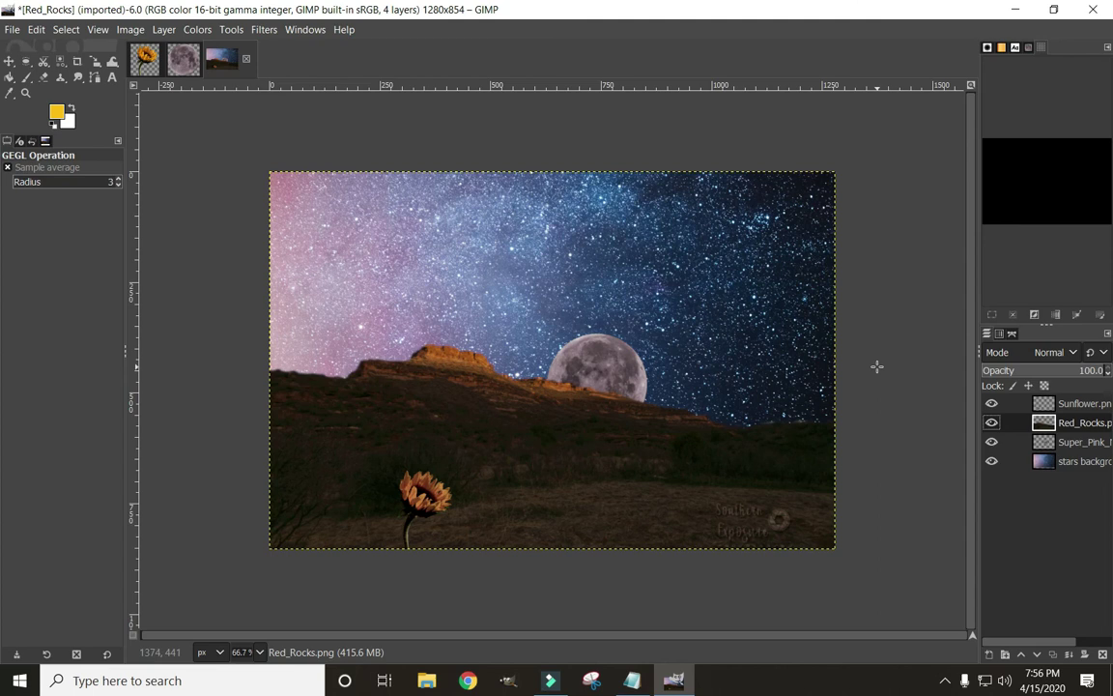
Export the composite as Red_Rocks.jpg at quality 90, replacing the existing file in the stars sunflower moon and rocks folder.
{"action": "left_click", "coordinate": [14, 30]}
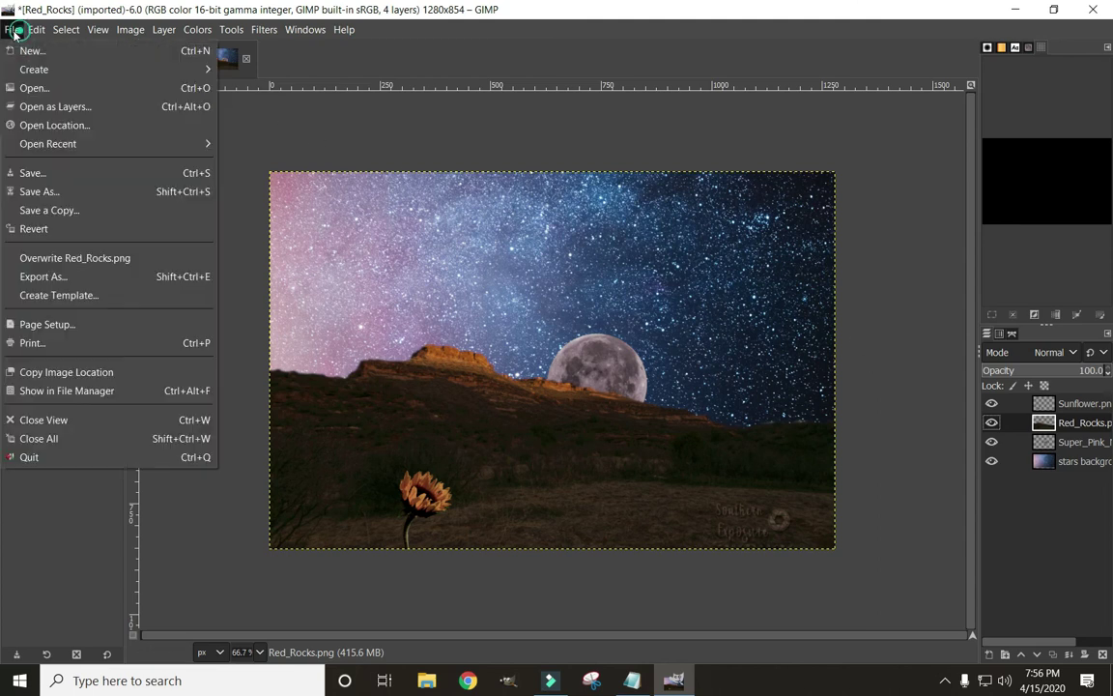
{"action": "left_click", "coordinate": [34, 277]}
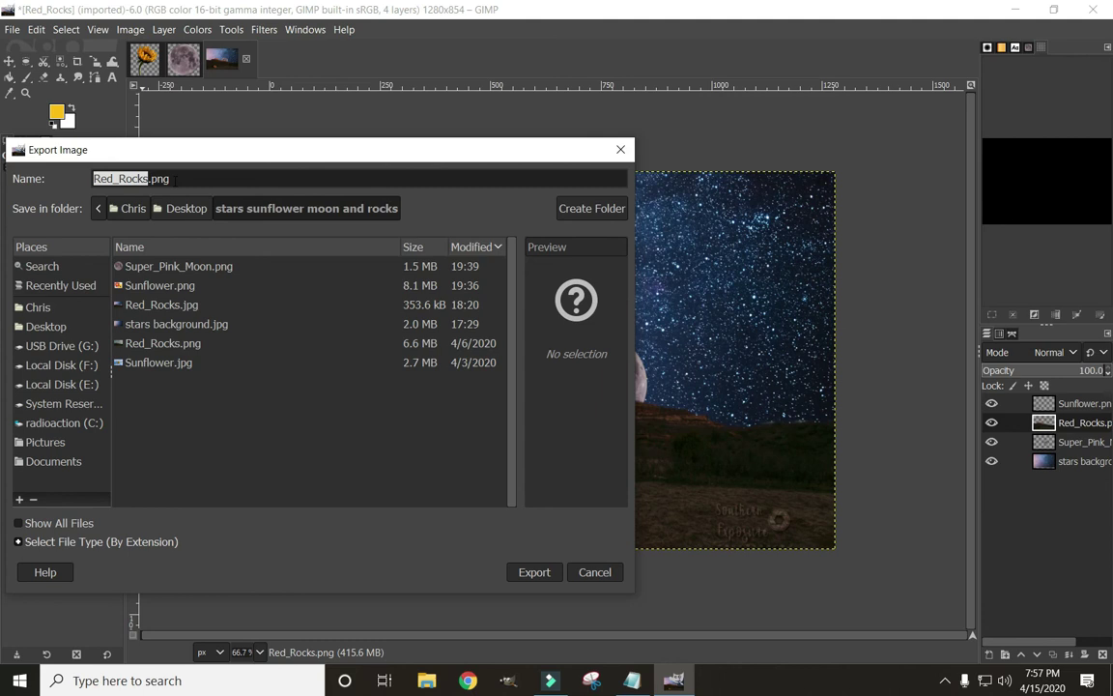
{"action": "left_click", "coordinate": [175, 179]}
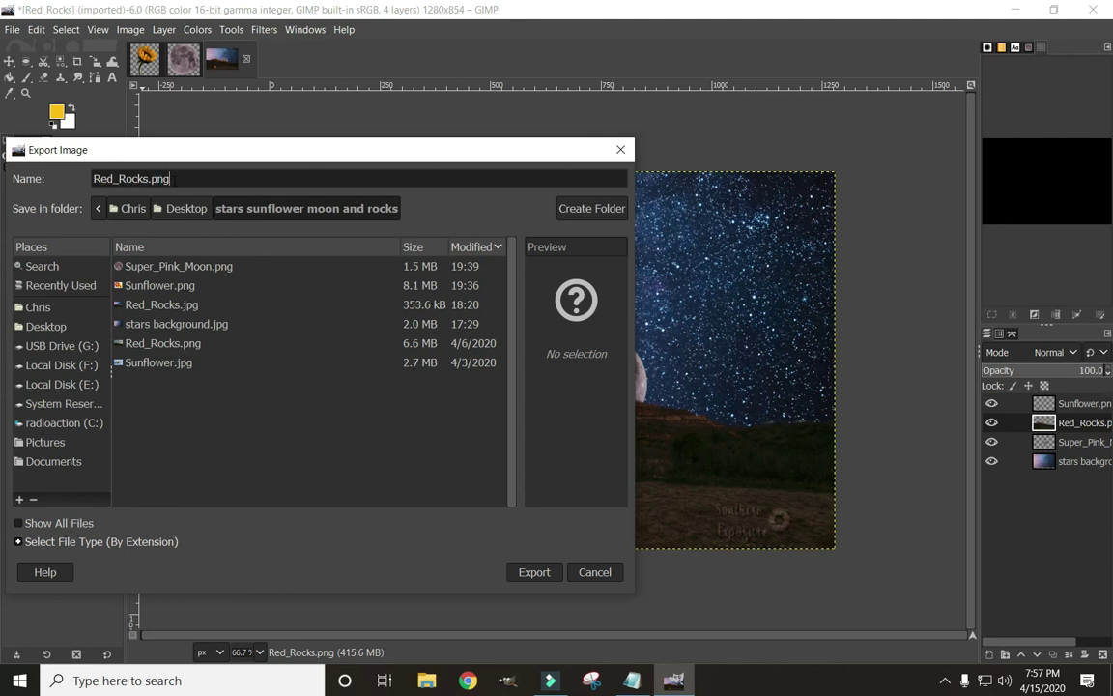
{"action": "key", "text": "BackSpace"}
{"action": "type", "text": "jp"}
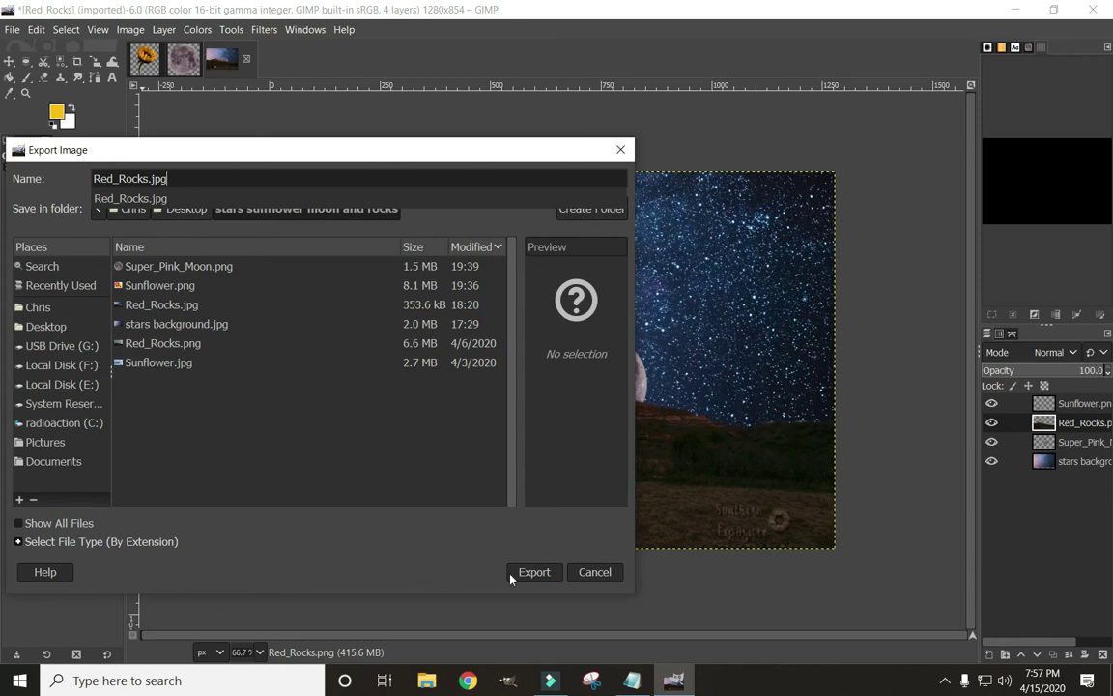
{"action": "left_click", "coordinate": [549, 578]}
{"action": "left_click", "coordinate": [550, 577]}
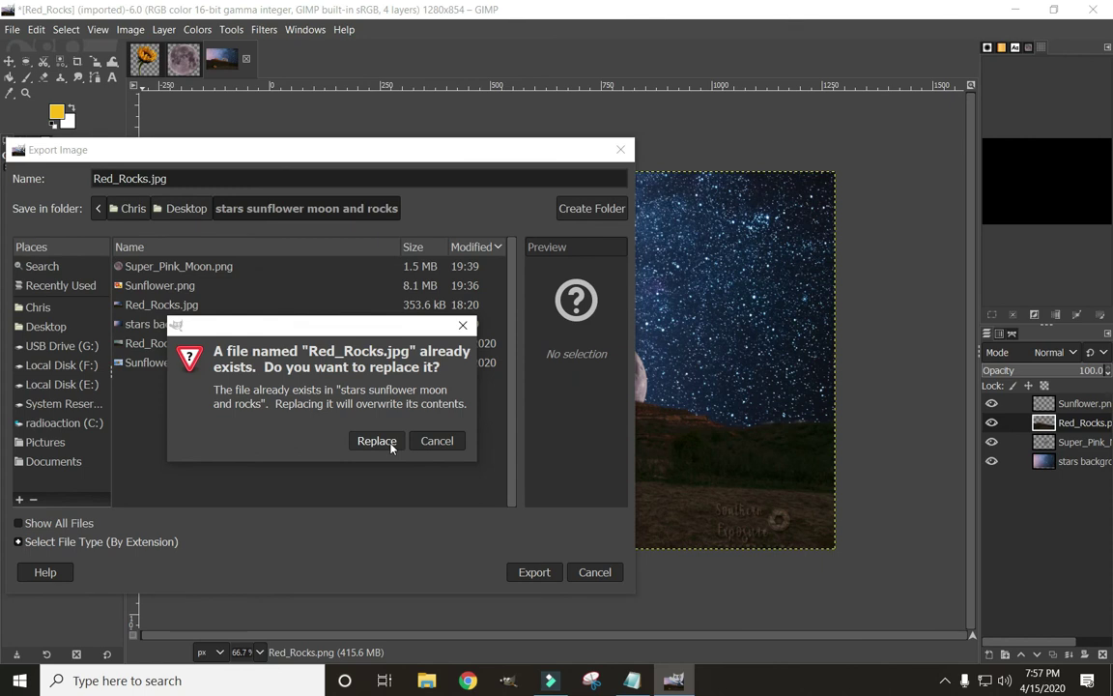
{"action": "left_click", "coordinate": [392, 447]}
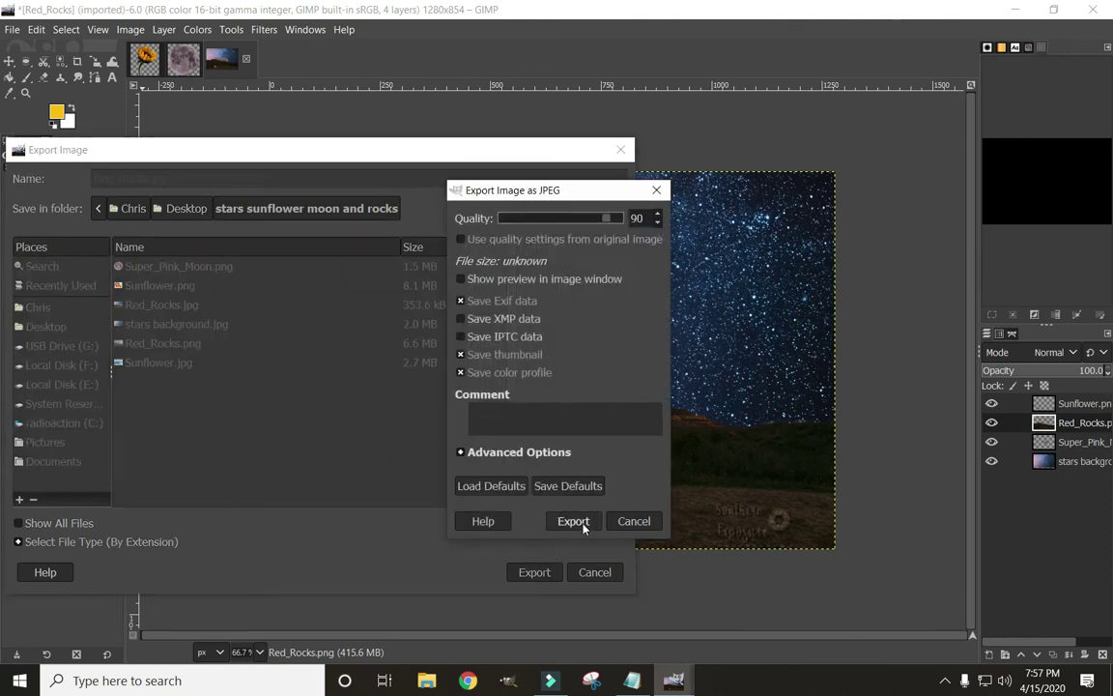
{"action": "left_click", "coordinate": [580, 524]}
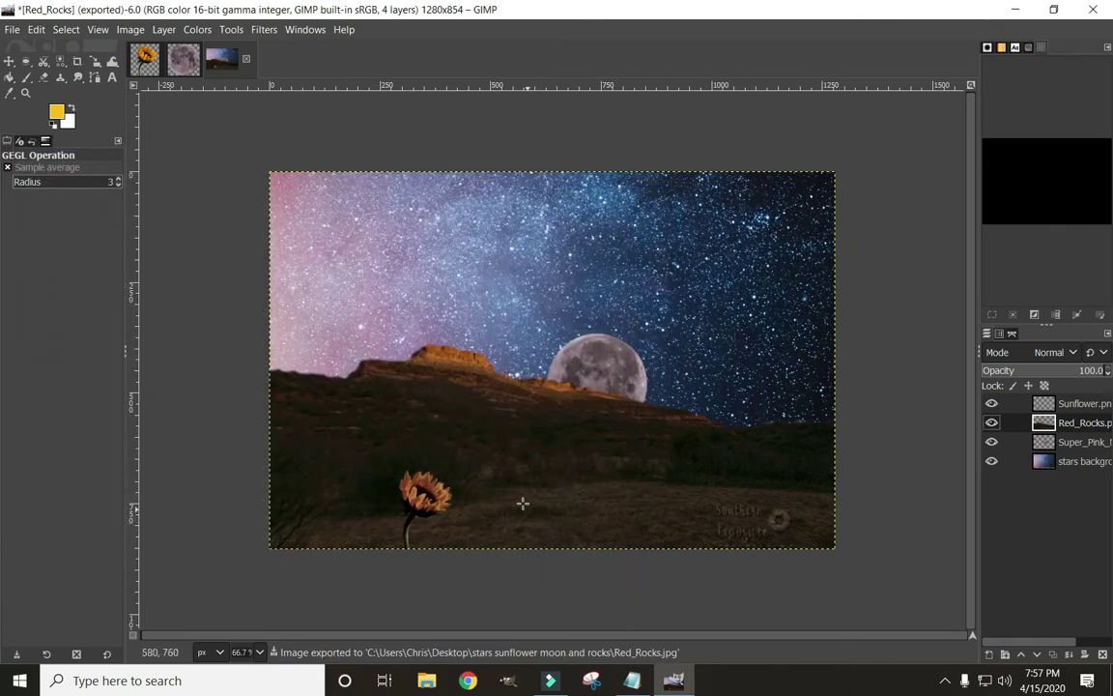